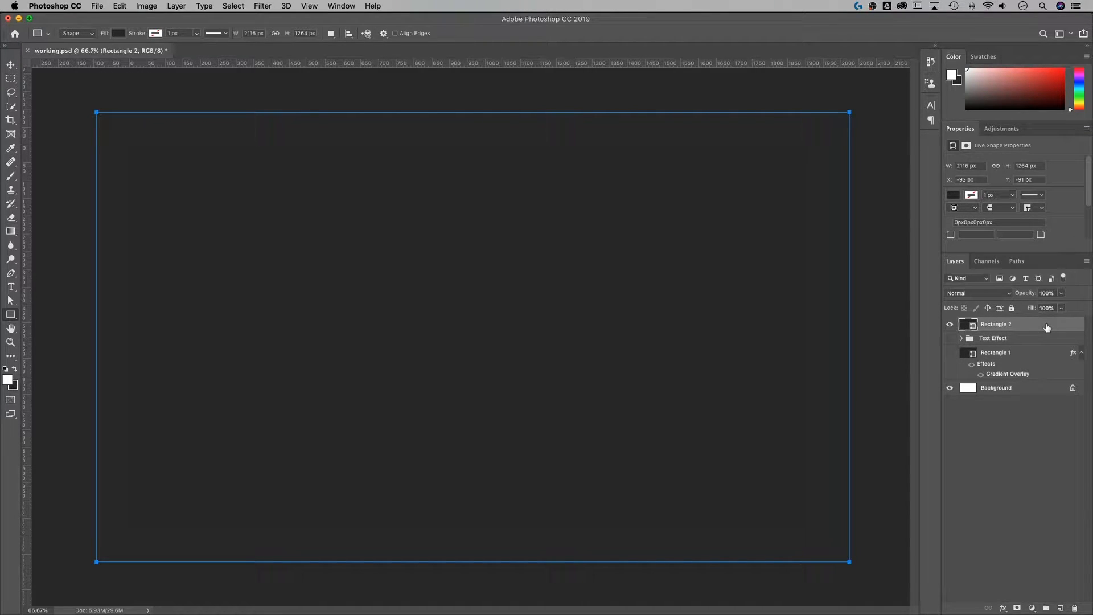
Step: Add a Gradient Overlay layer style to the Rectangle 2 layer
double_click(1047, 327)
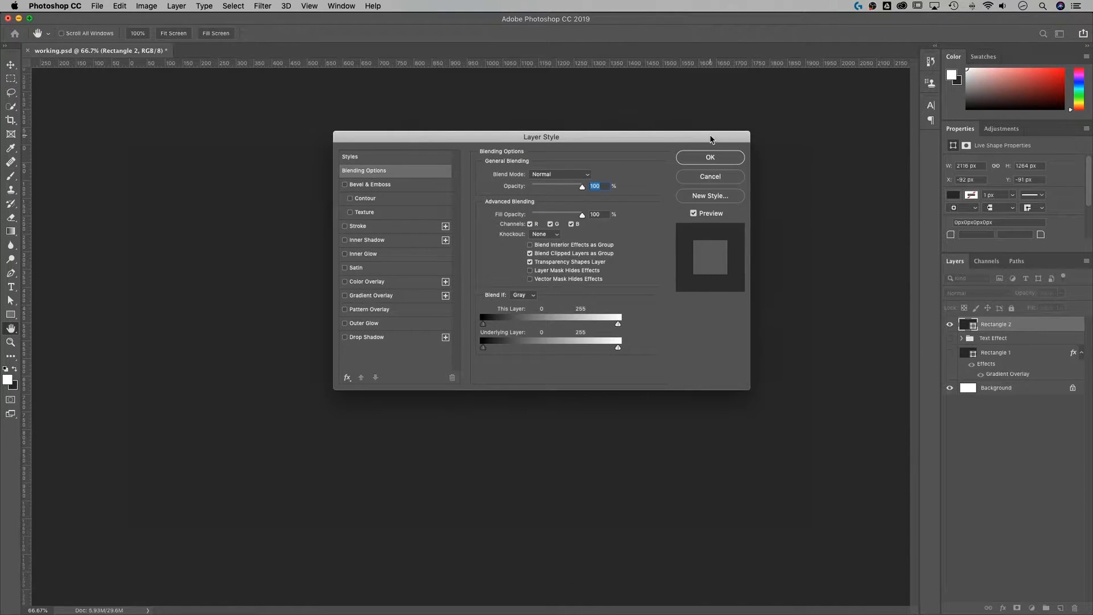
left_click_drag(708, 137, 687, 135)
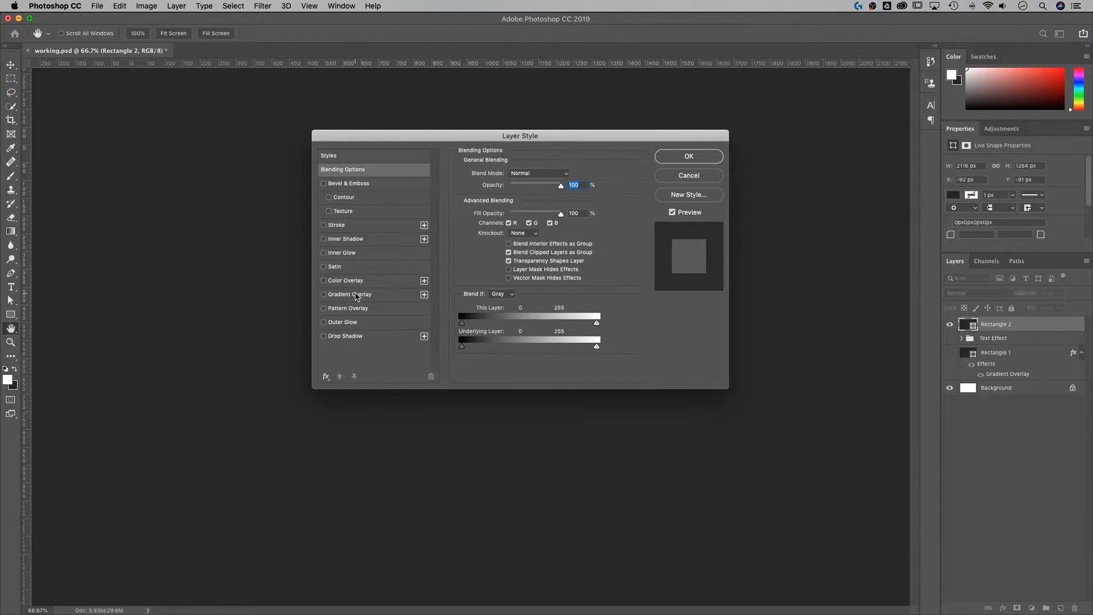
left_click(326, 377)
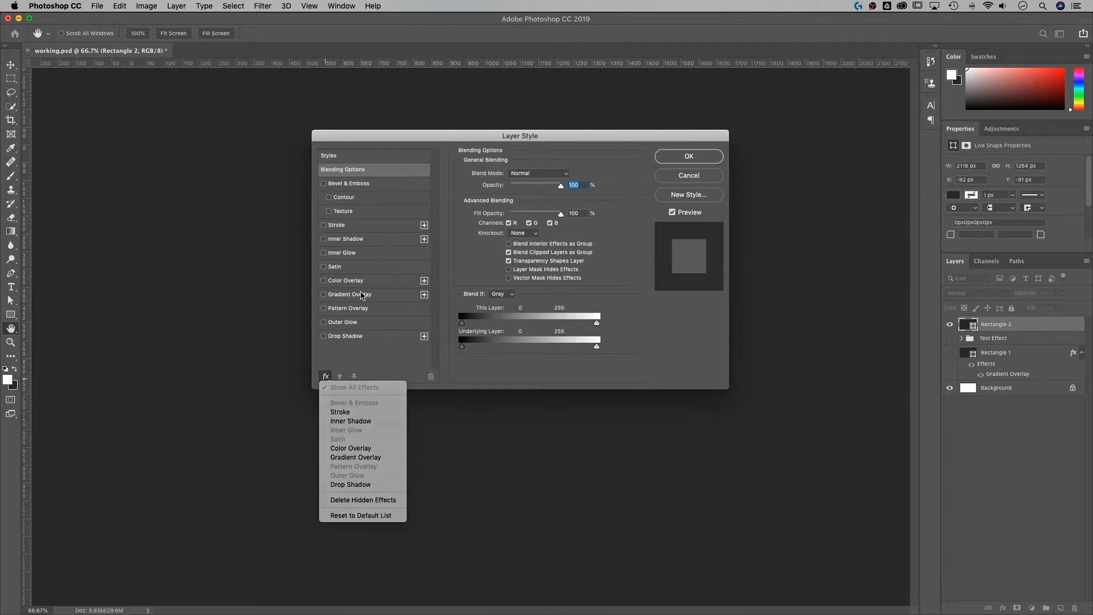
left_click(349, 295)
left_click(339, 296)
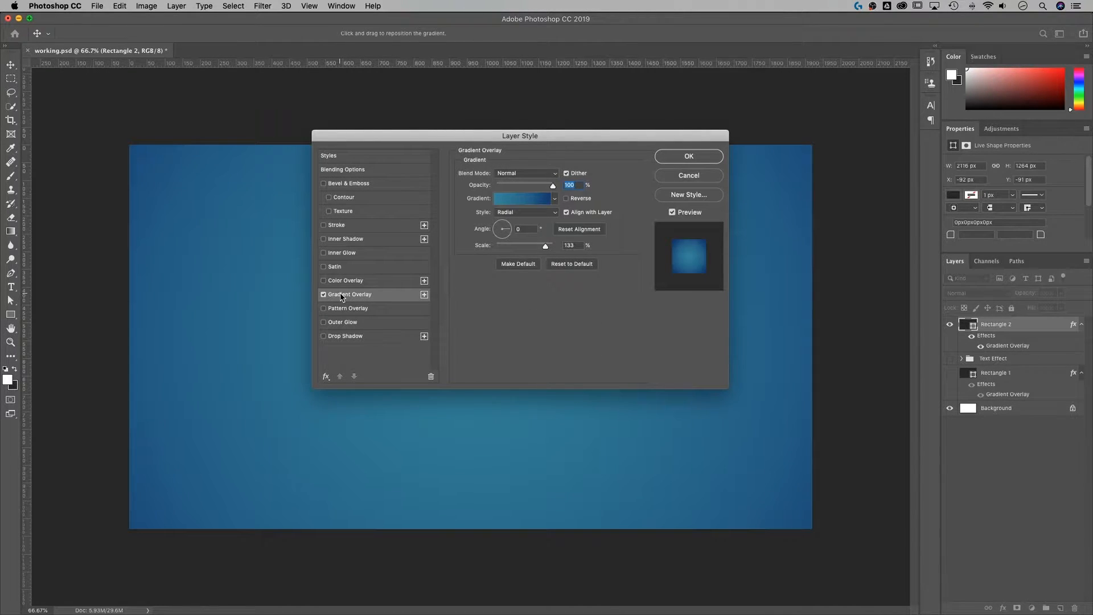
left_click_drag(501, 138, 495, 171)
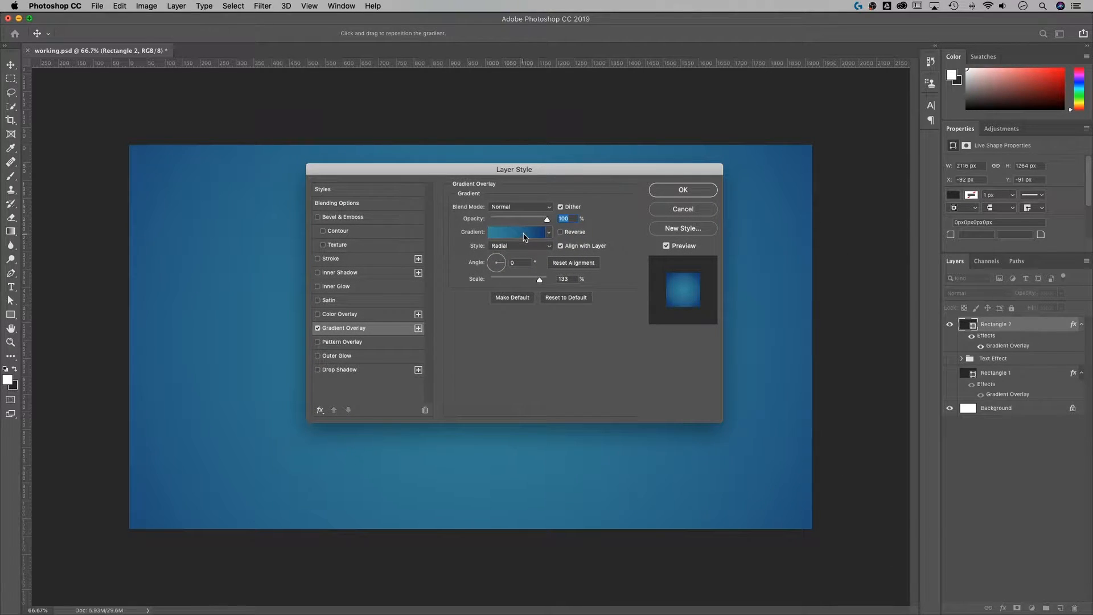
Step: Open the overlay's gradient for editing and examine the hex colors of its start and end color stops
left_click(530, 233)
left_click_drag(893, 256, 664, 115)
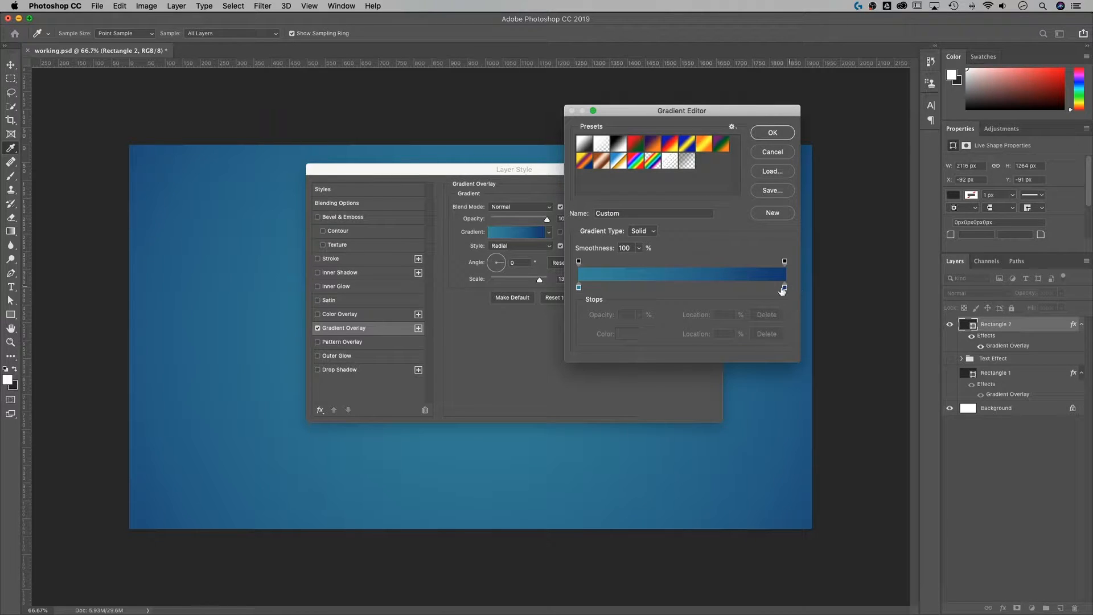
double_click(579, 288)
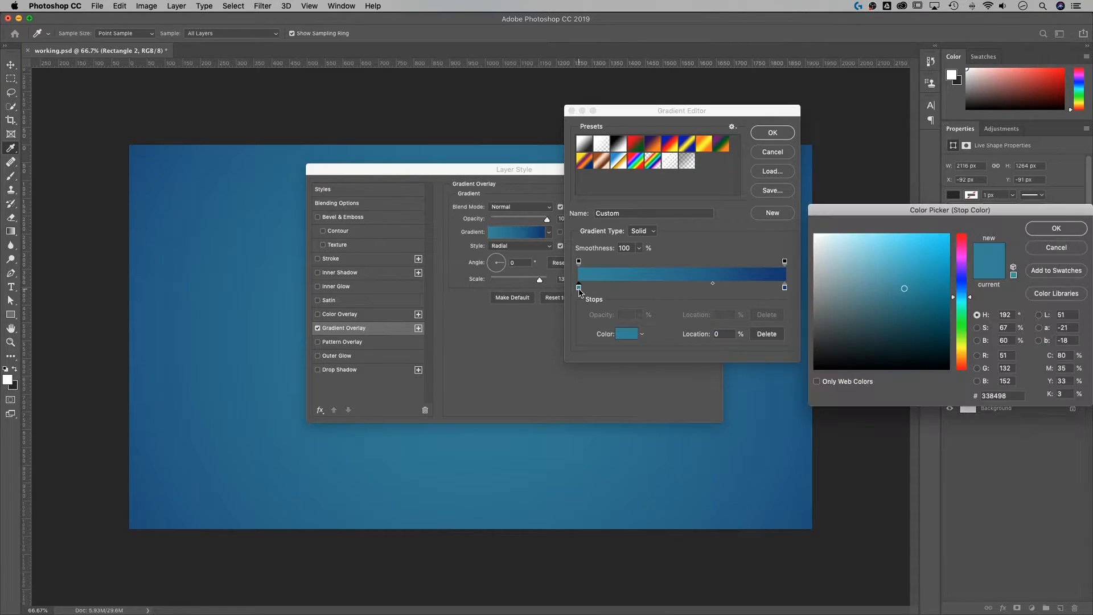
left_click_drag(971, 211, 846, 201)
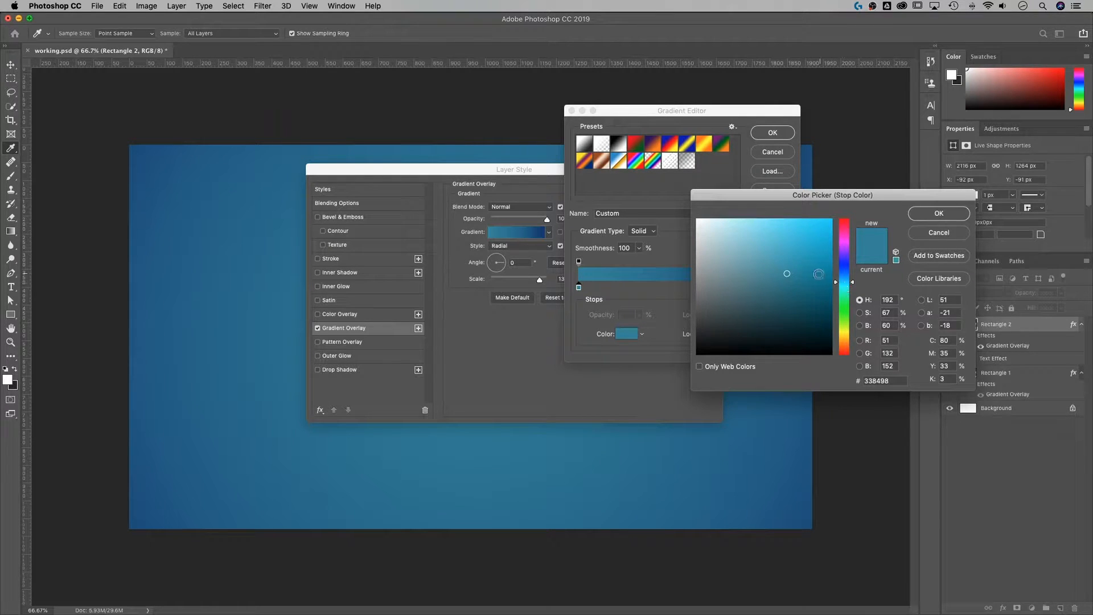
double_click(893, 381)
left_click(937, 233)
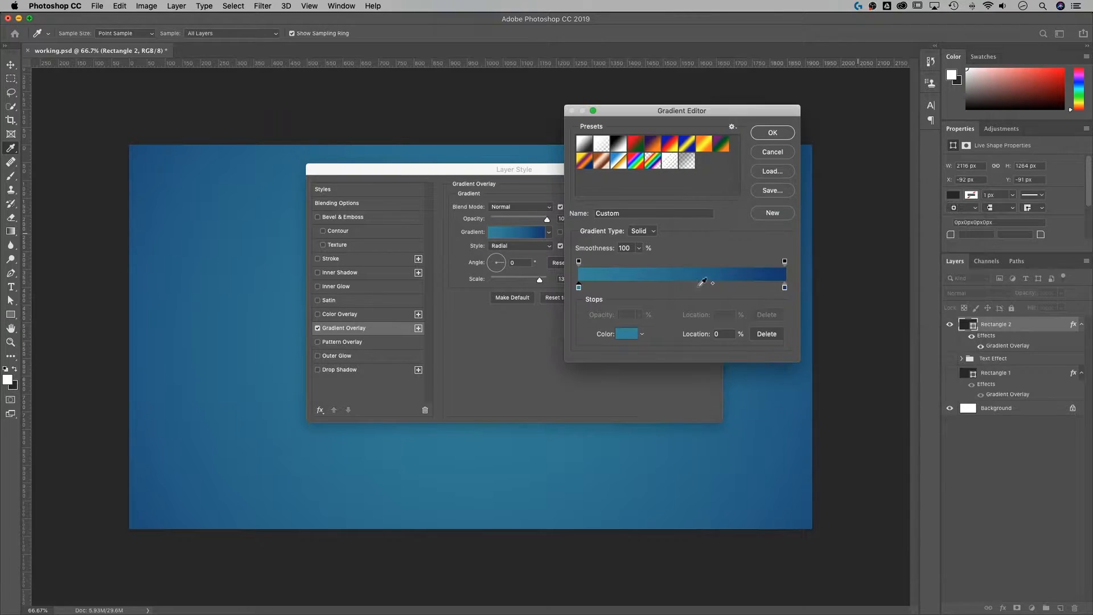
left_click(785, 288)
double_click(785, 288)
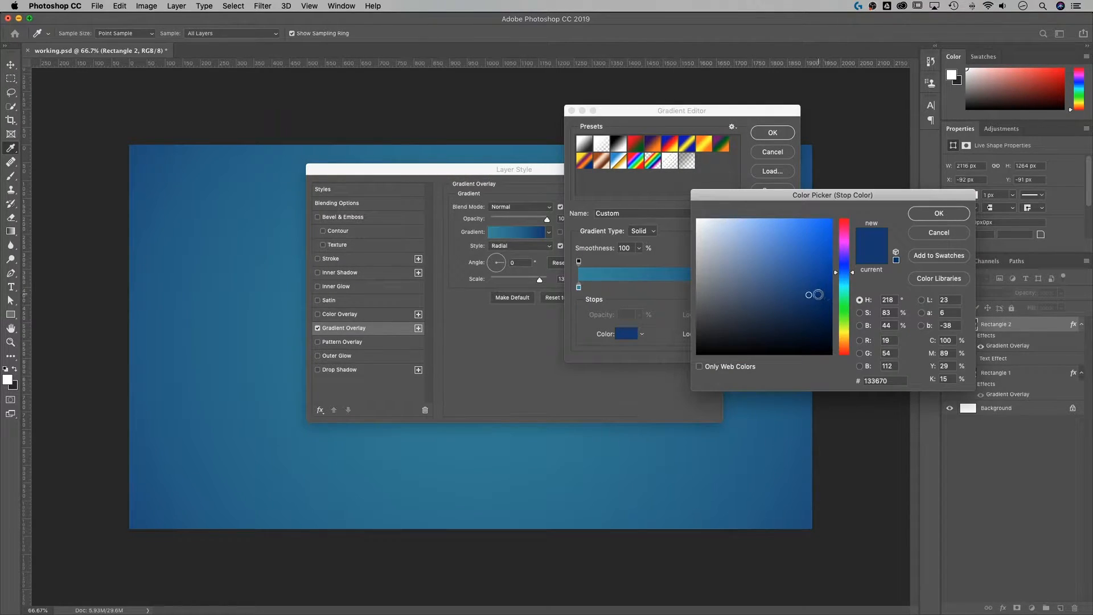
double_click(883, 380)
left_click(938, 215)
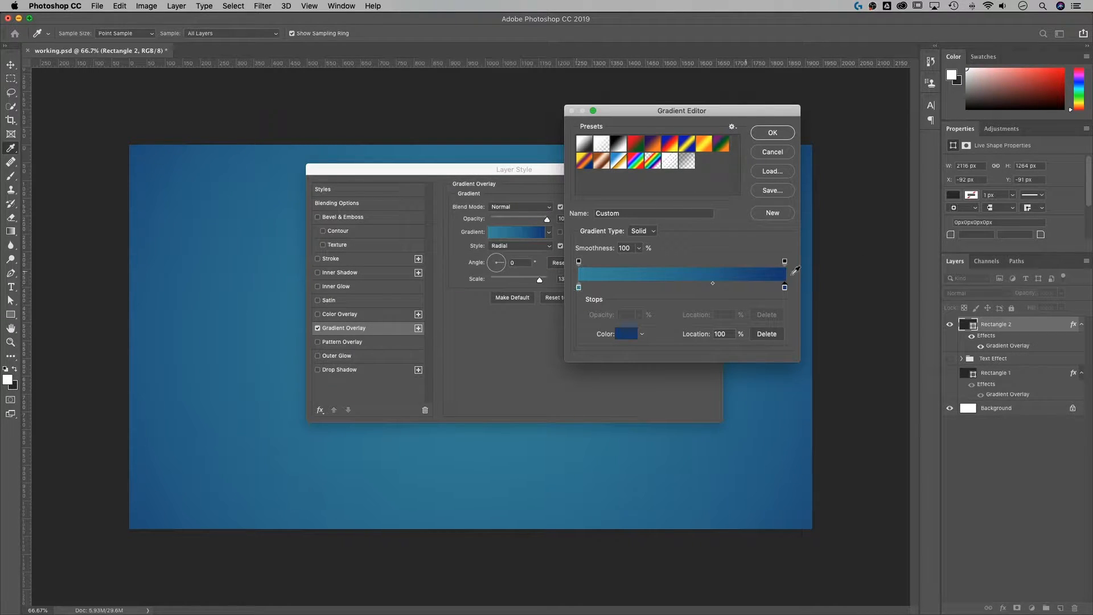
Step: Move the gradient's color midpoint to a location of 76% and accept the edited gradient
left_click_drag(713, 283, 734, 286)
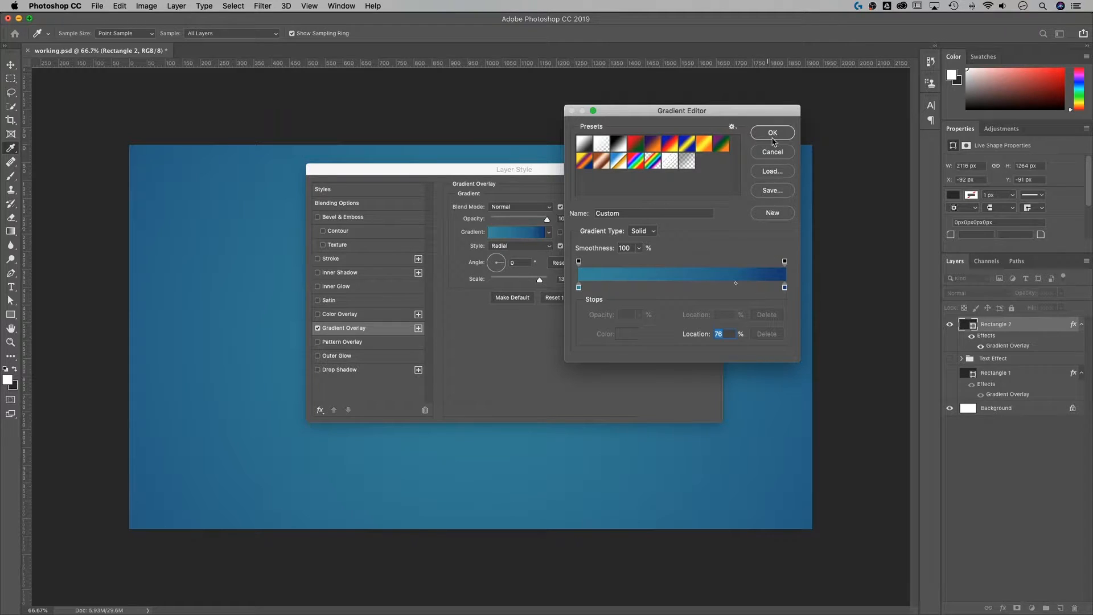
left_click(773, 133)
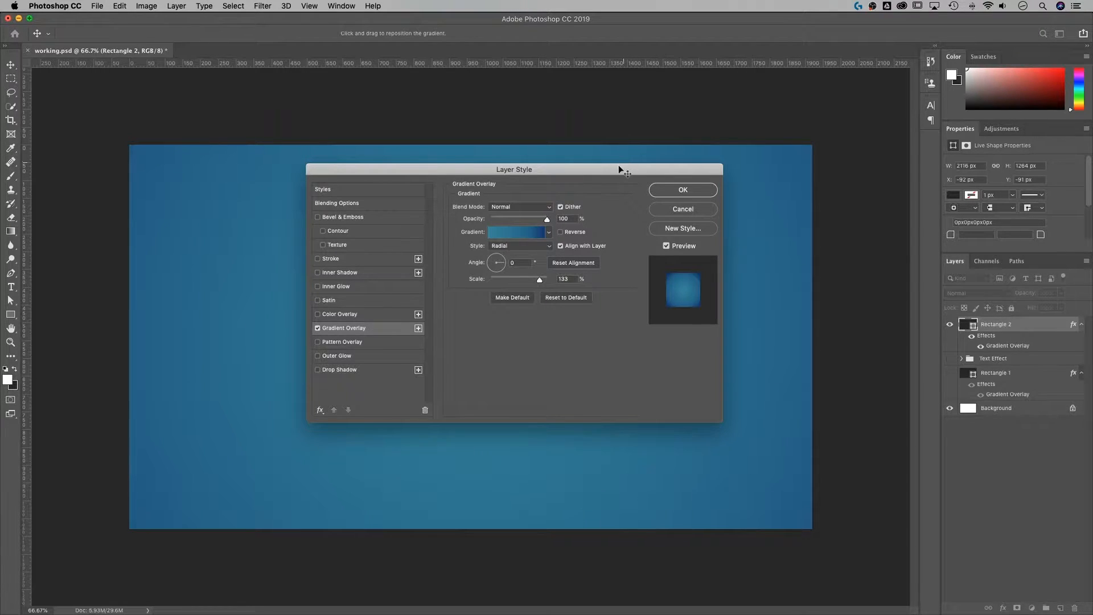
left_click_drag(620, 167, 643, 143)
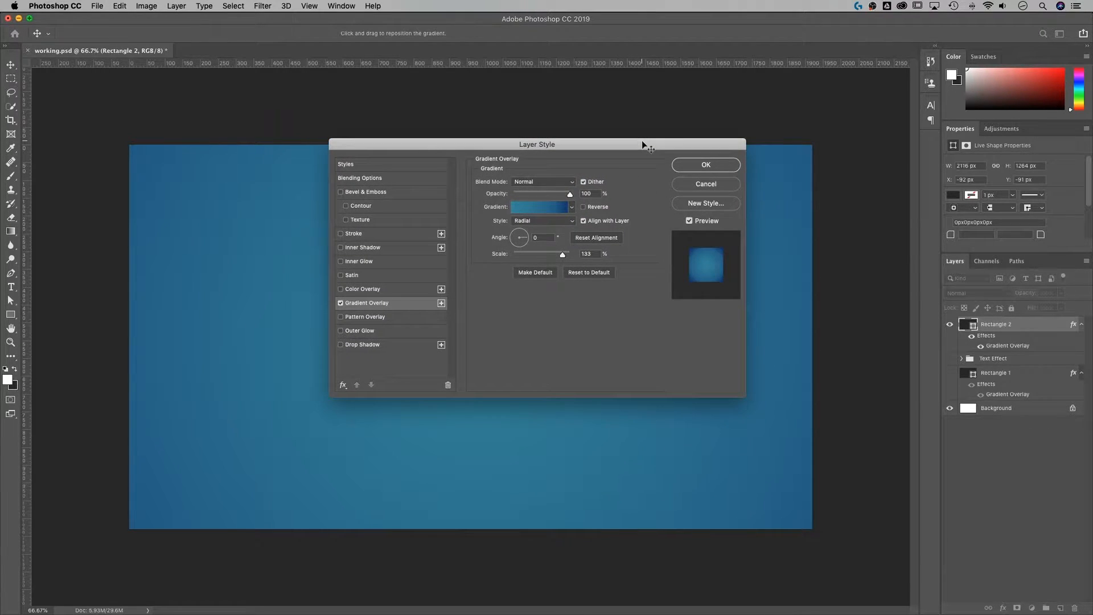
Step: Try reversing the gradient overlay on the background rectangle and turn the reversal back off
left_click(584, 208)
left_click_drag(582, 144, 795, 280)
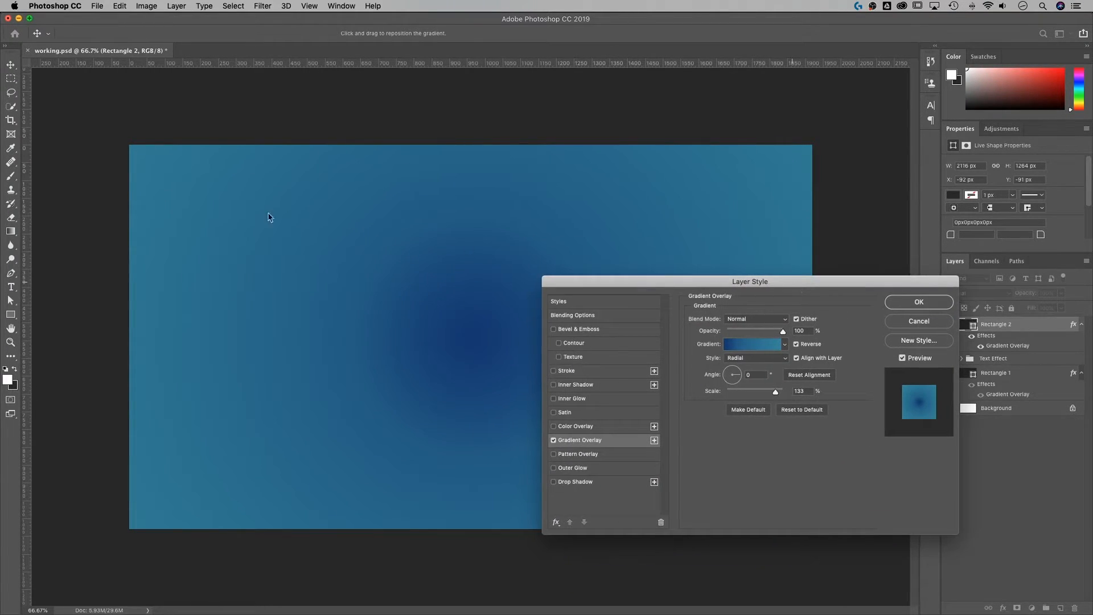
left_click(797, 346)
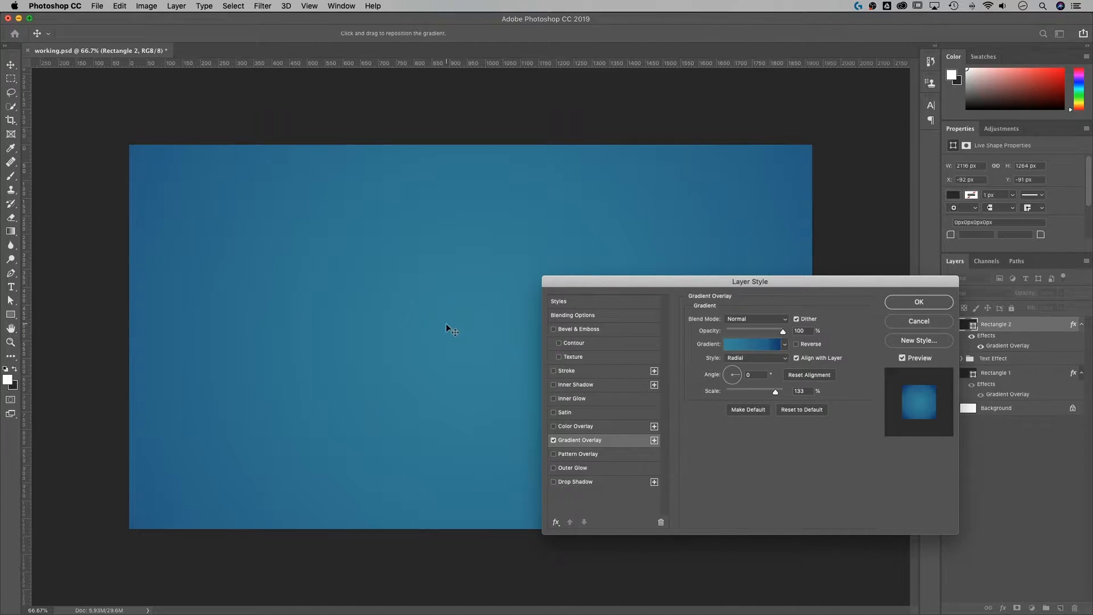
Step: Set the gradient overlay's scale to 135%
left_click_drag(870, 284, 880, 264)
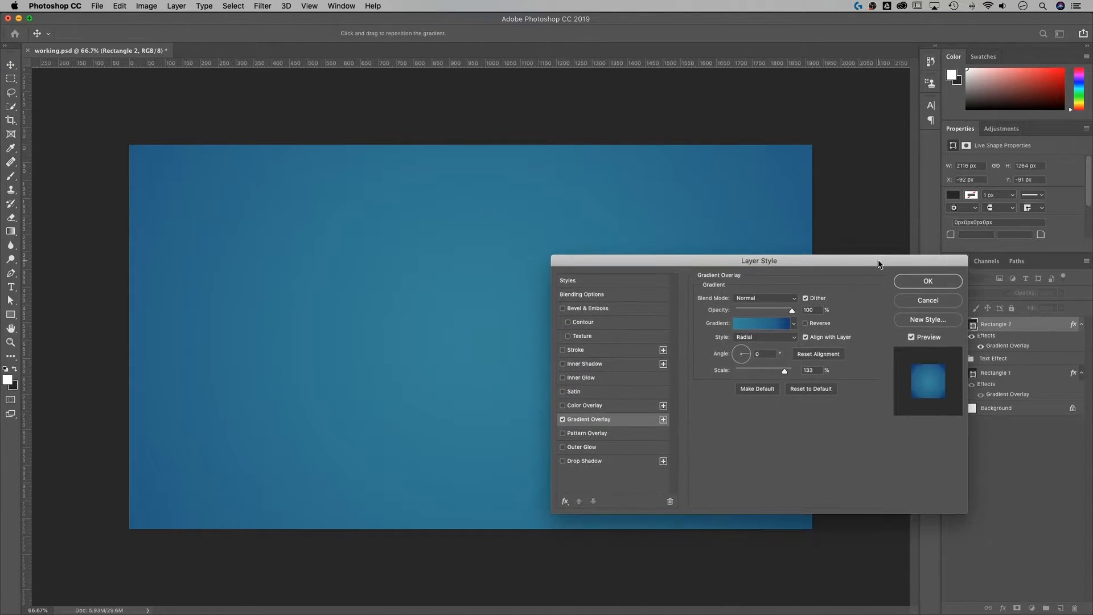
mouse_move(786, 371)
left_mouse_down()
mouse_move(764, 374)
mouse_move(787, 374)
left_mouse_up()
Step: Try the Linear style for the gradient overlay and switch back to Radial
left_click(756, 338)
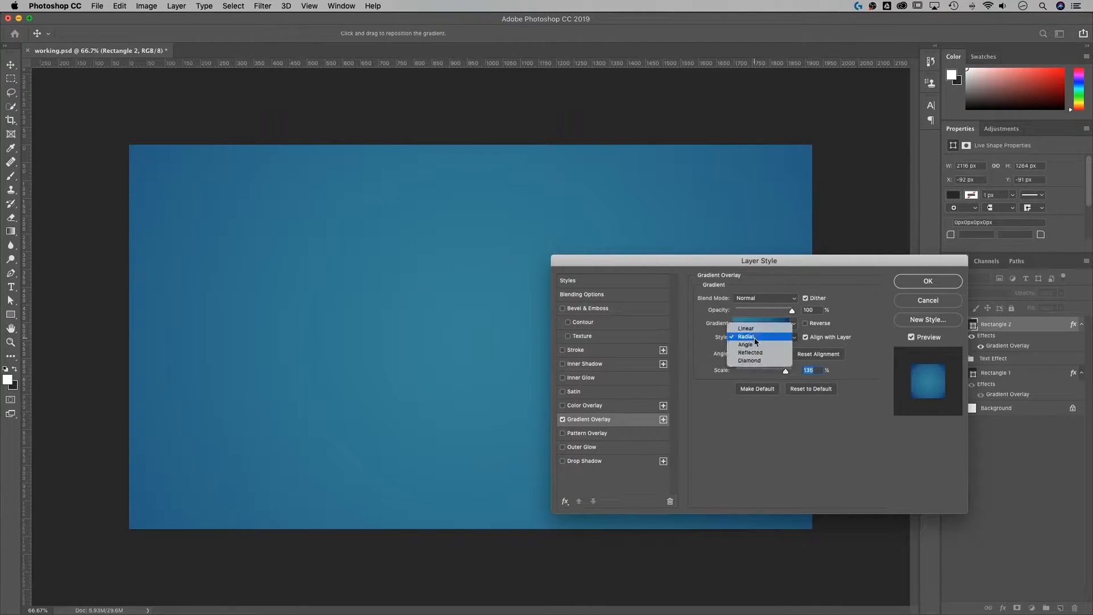
left_click(757, 334)
left_click(753, 337)
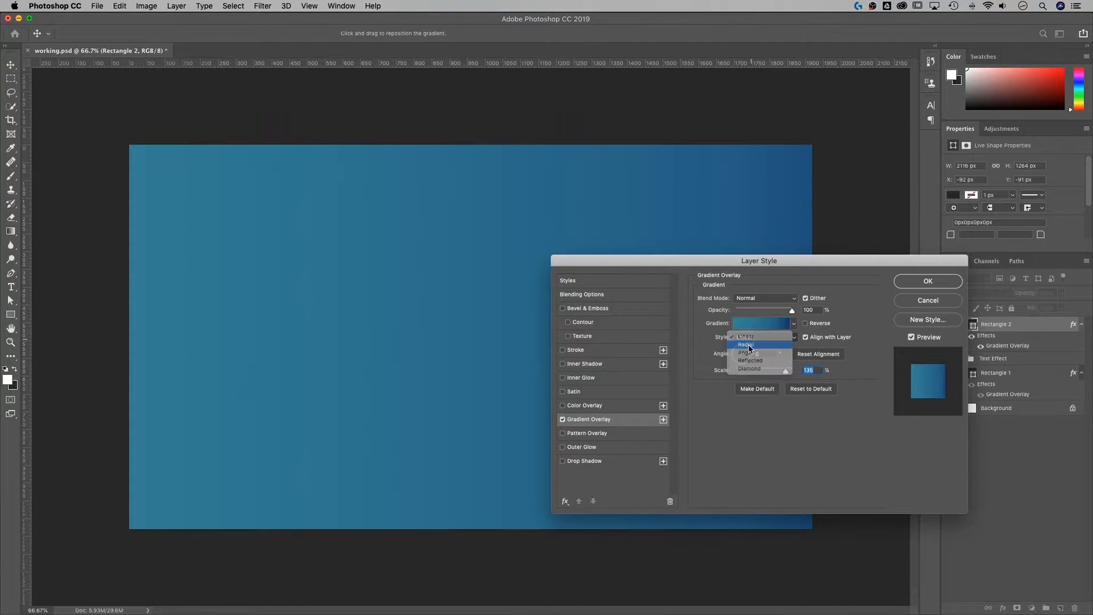
left_click(749, 345)
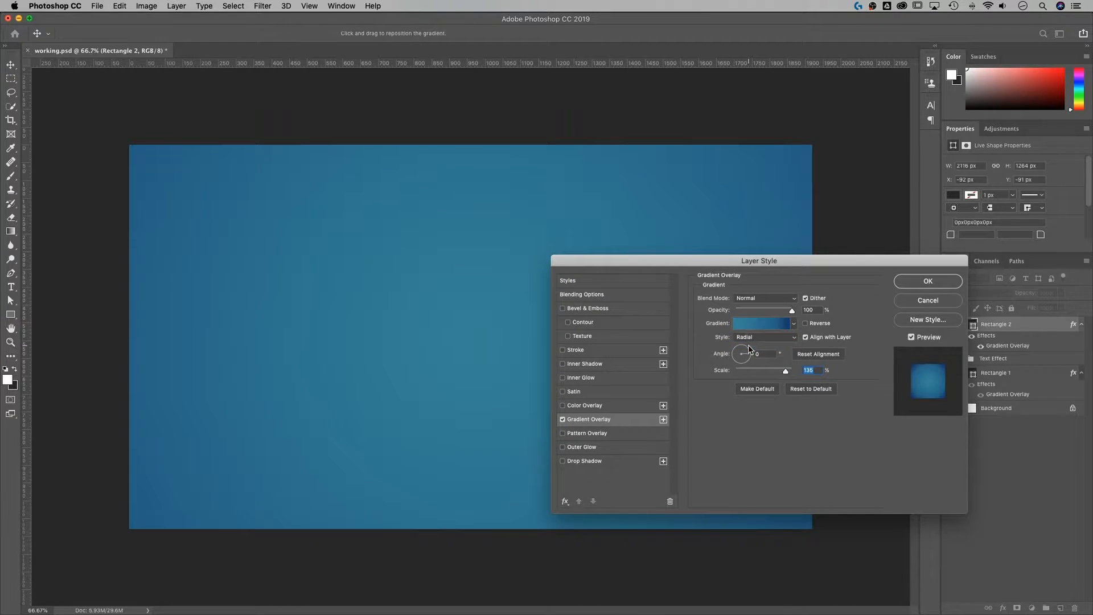
Step: Apply the layer style and fully lock the Rectangle 2 layer
left_click(928, 281)
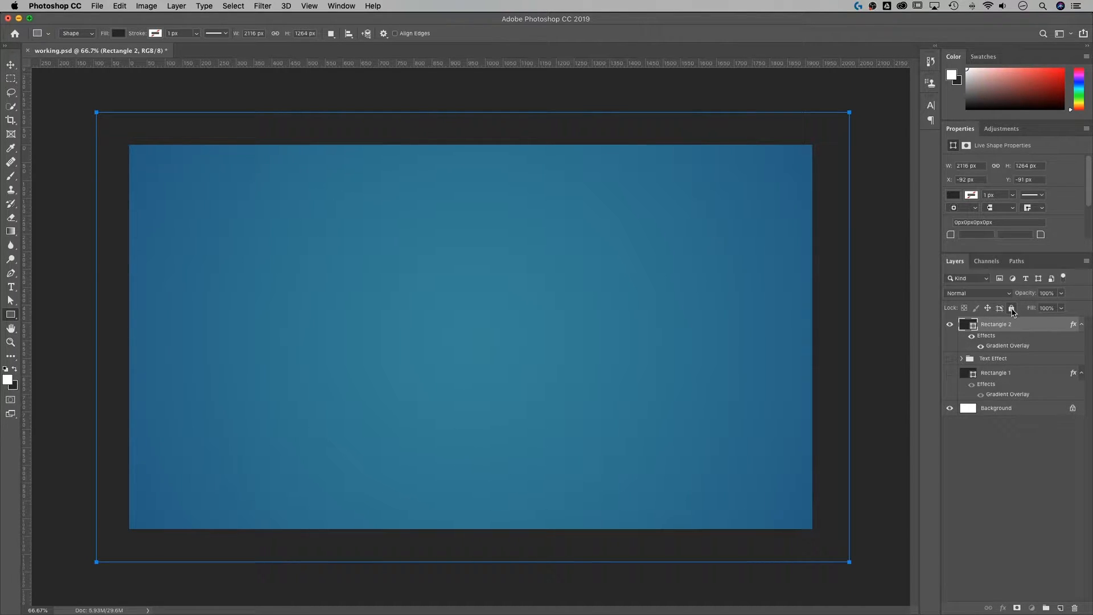
left_click(1012, 309)
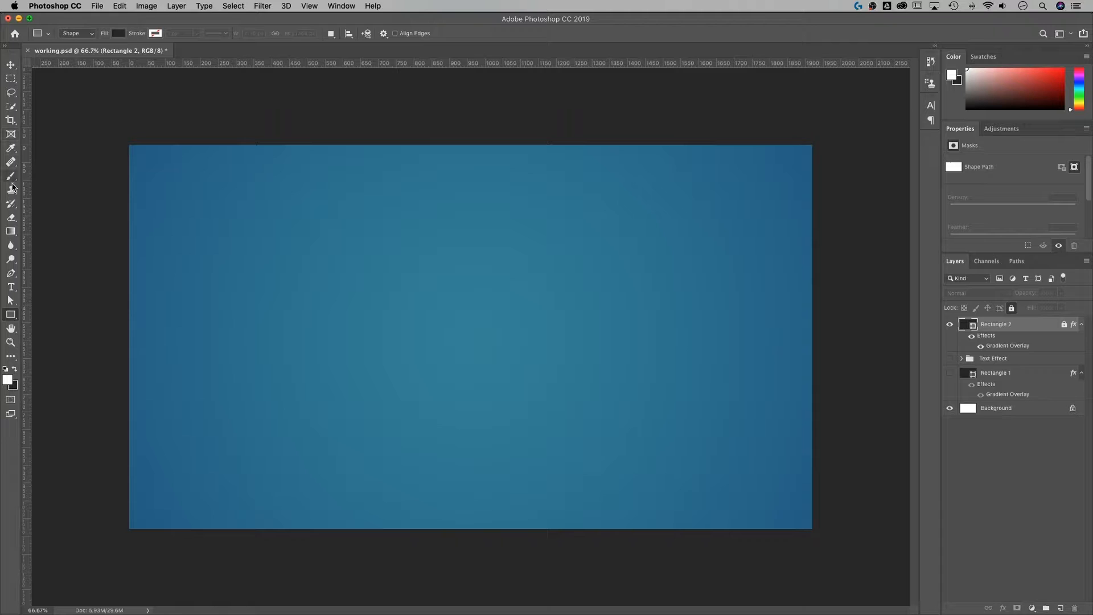
Step: Add the text "XMAS" on the canvas and move it roughly to the middle of the blue background
left_click(11, 288)
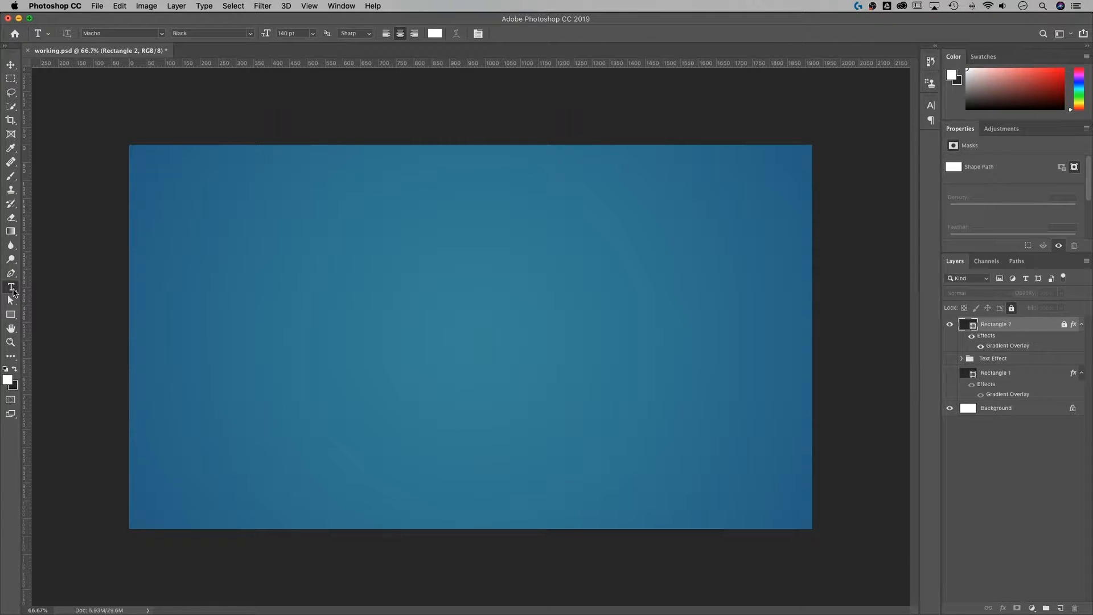
left_click(277, 294)
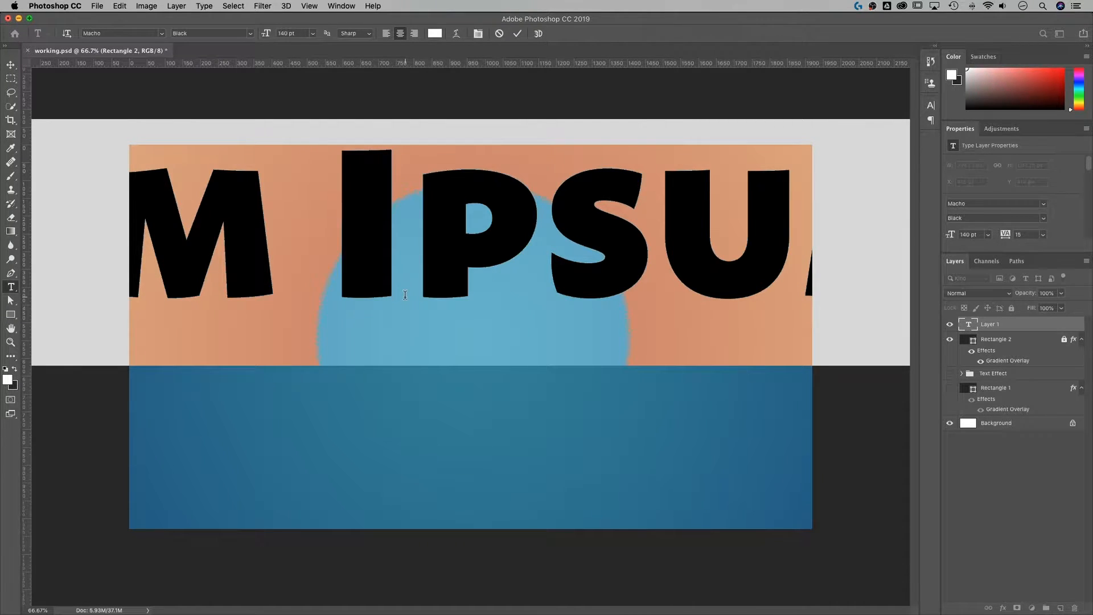
type("XMAS")
left_click(11, 66)
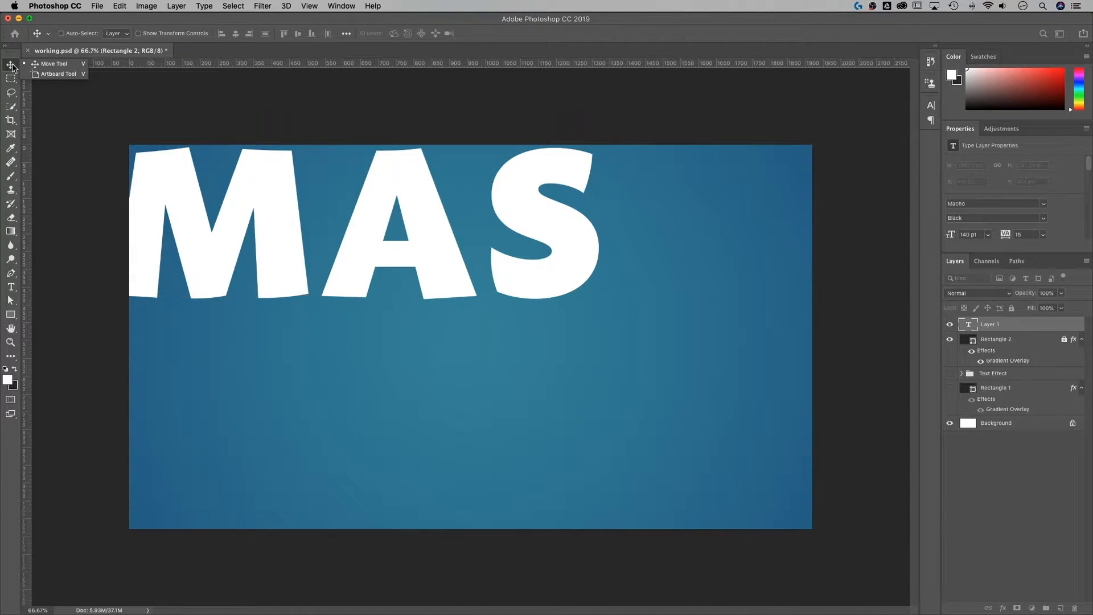
left_click(270, 189)
left_click_drag(286, 218, 478, 316)
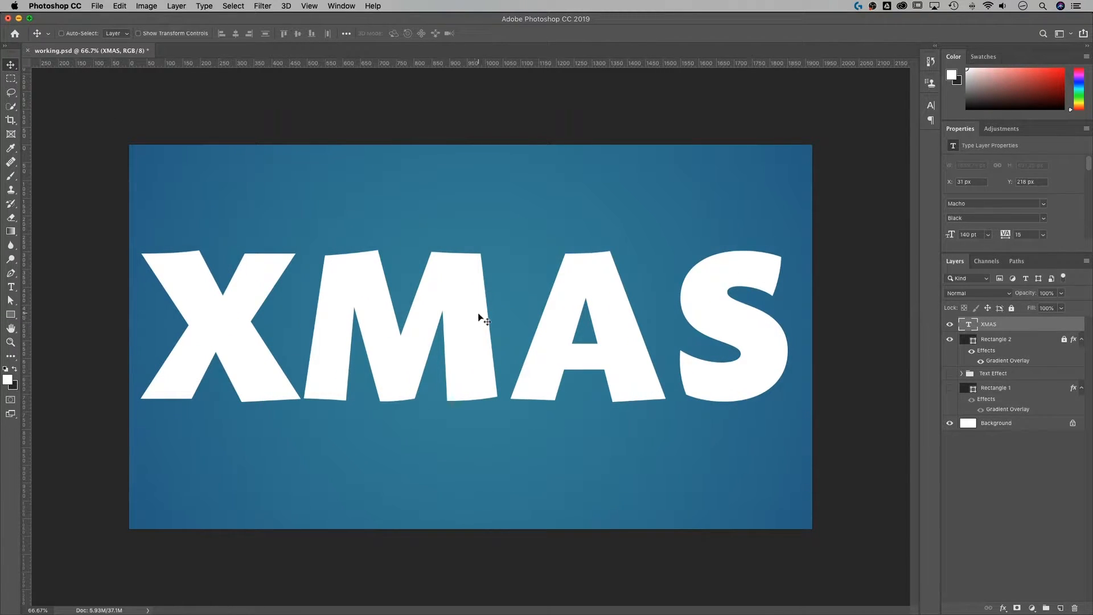
Step: Center the XMAS text horizontally and vertically on the whole canvas and clear the selection
key("super+a")
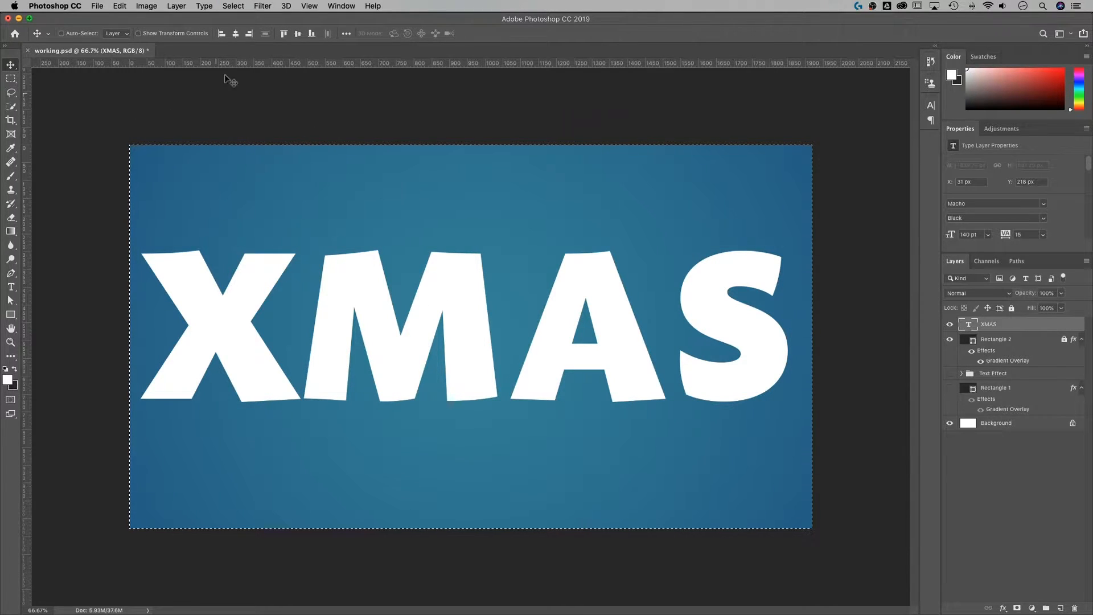
left_click(237, 34)
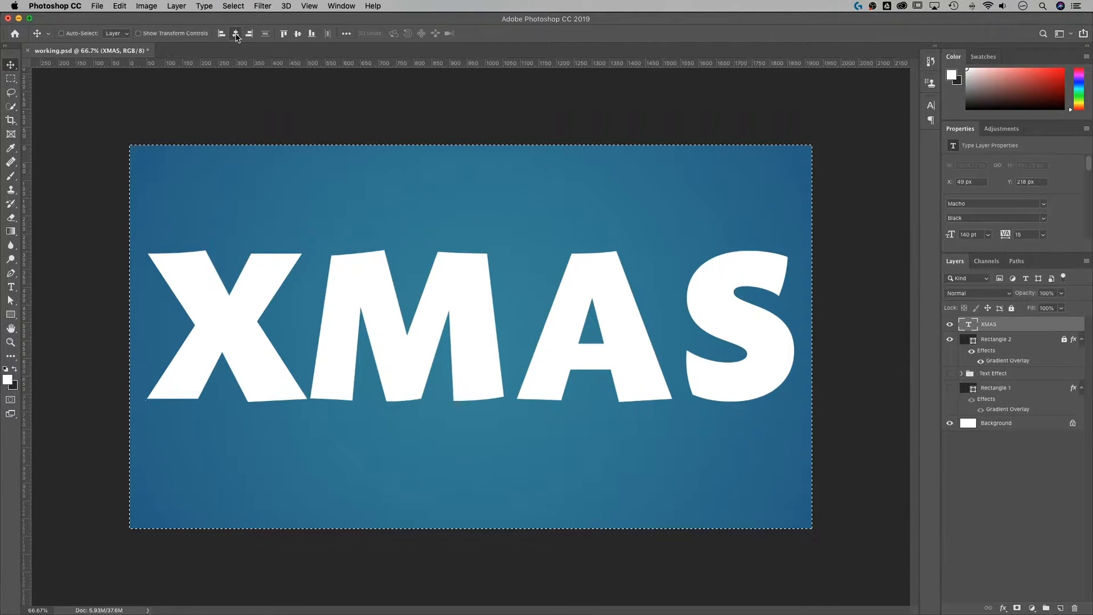
left_click(299, 34)
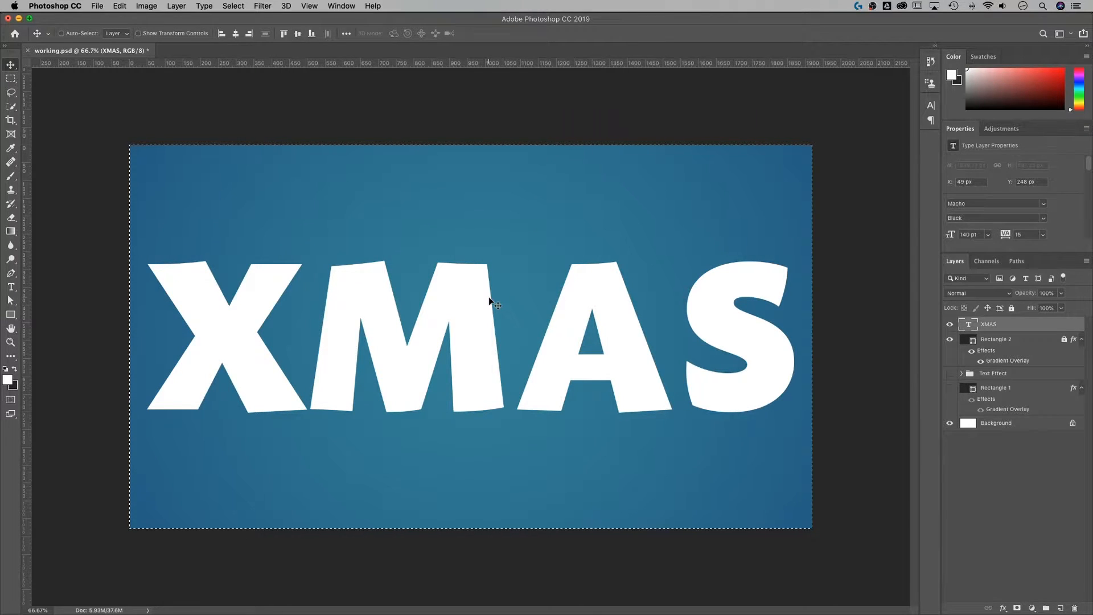
key("super")
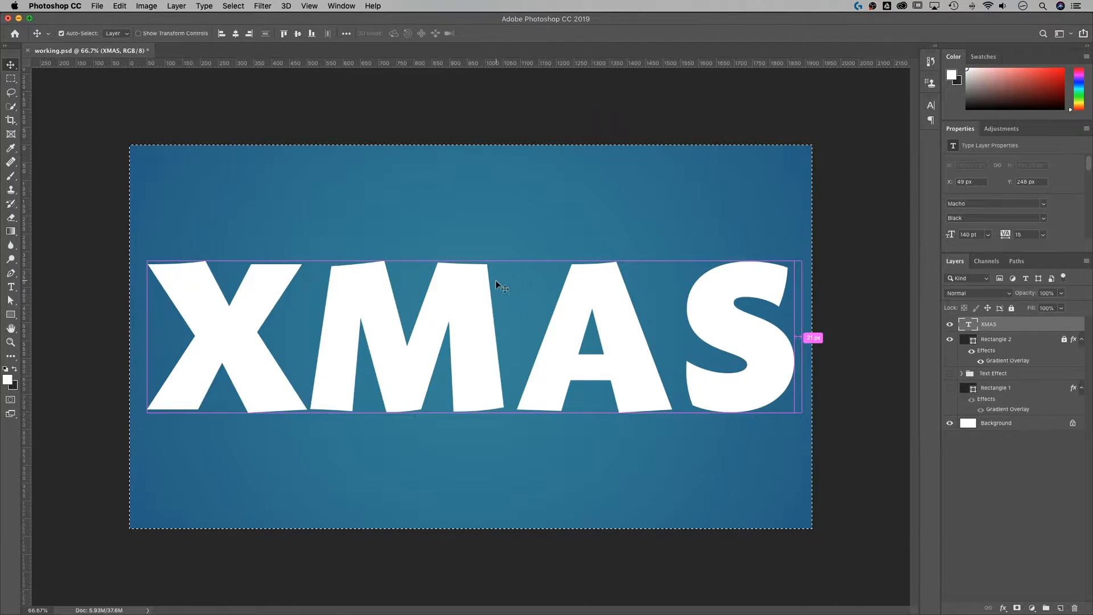
key("super+d")
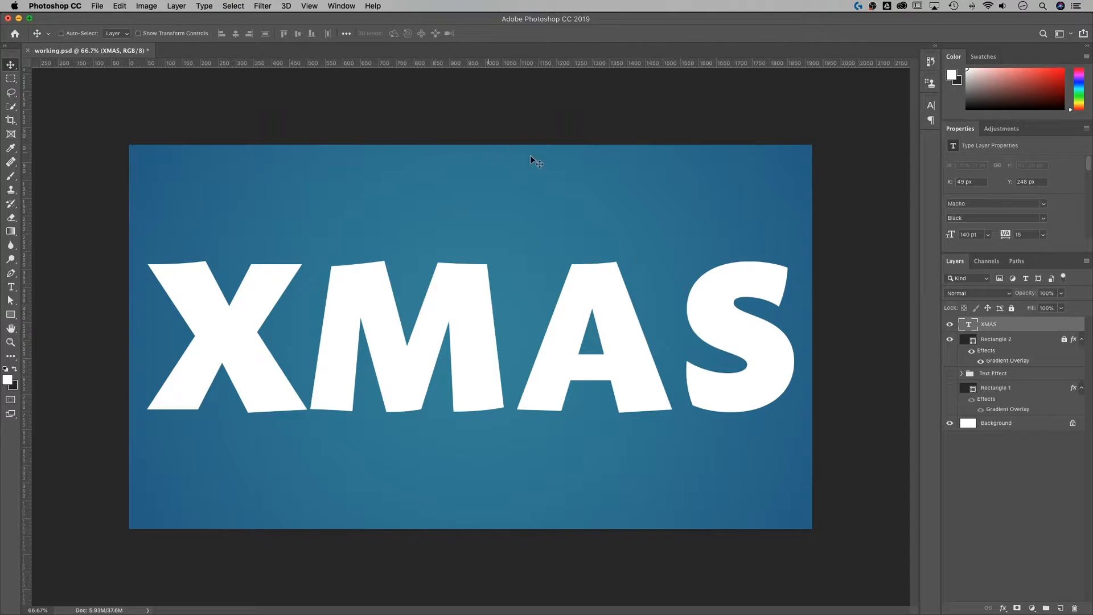
Step: Scale the XMAS text down proportionally around its center to about 86.2% with Free Transform
key("super")
key("super+t")
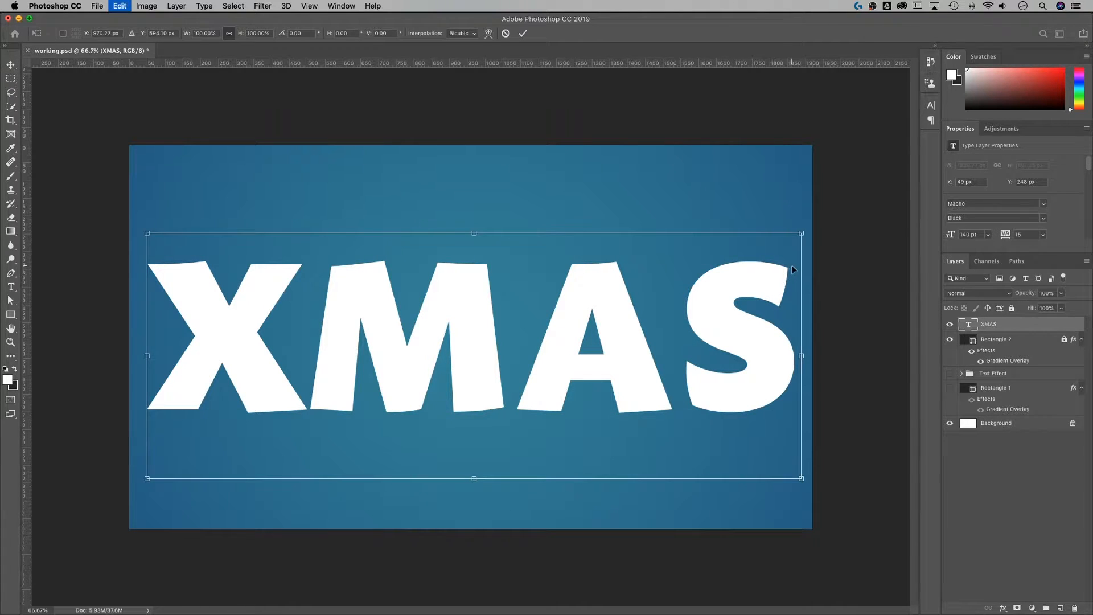
left_click_drag(803, 232, 760, 249)
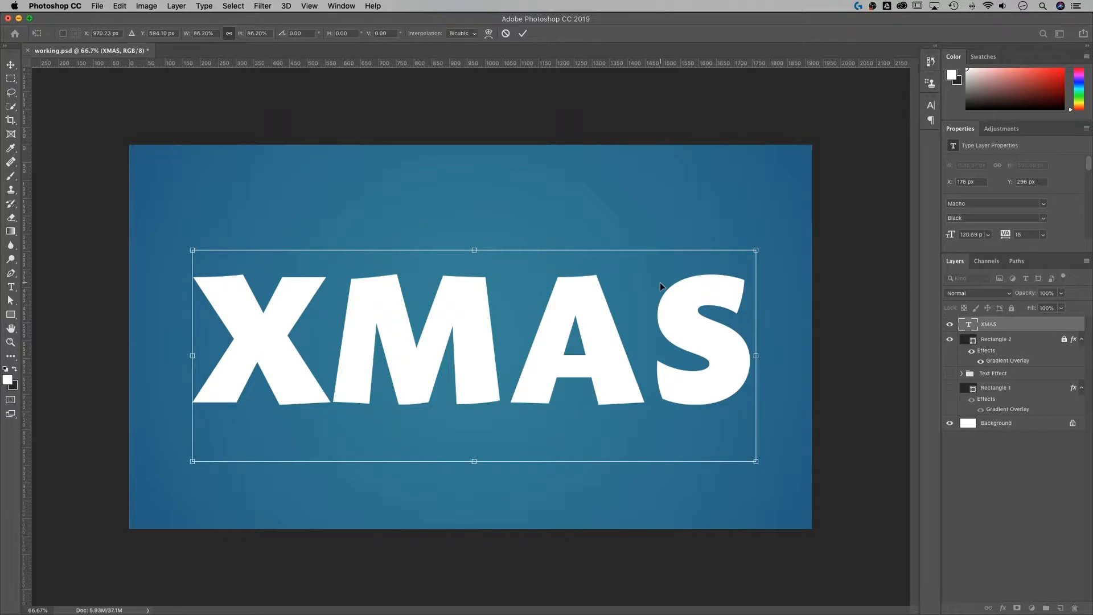
key("Return")
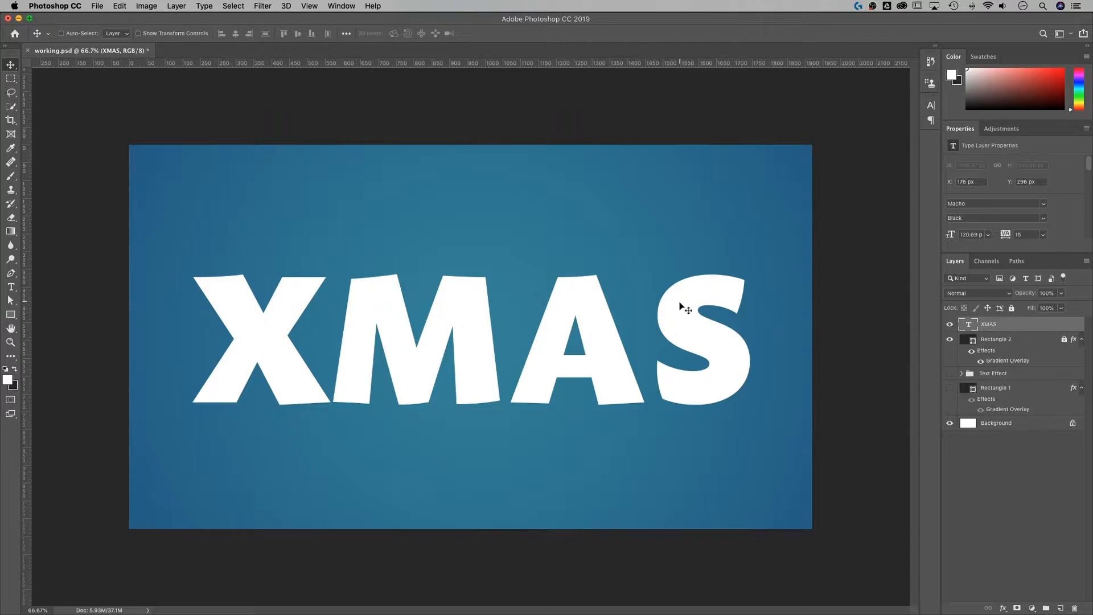
Step: Add a Bevel & Emboss effect to the XMAS text layer, with the depth set to 85%
double_click(1042, 325)
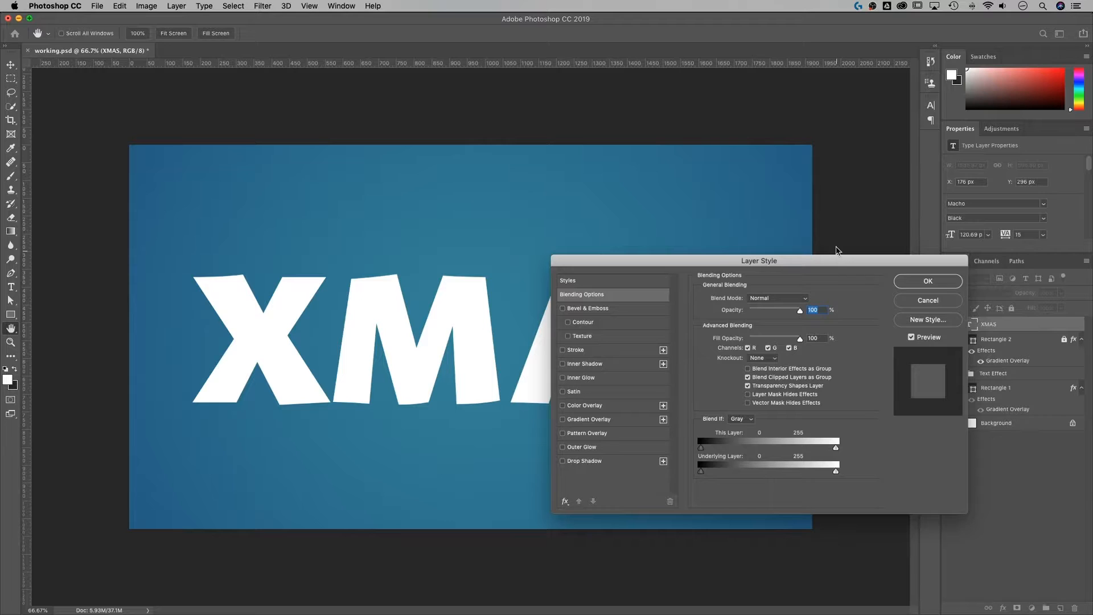
left_click_drag(829, 261, 758, 140)
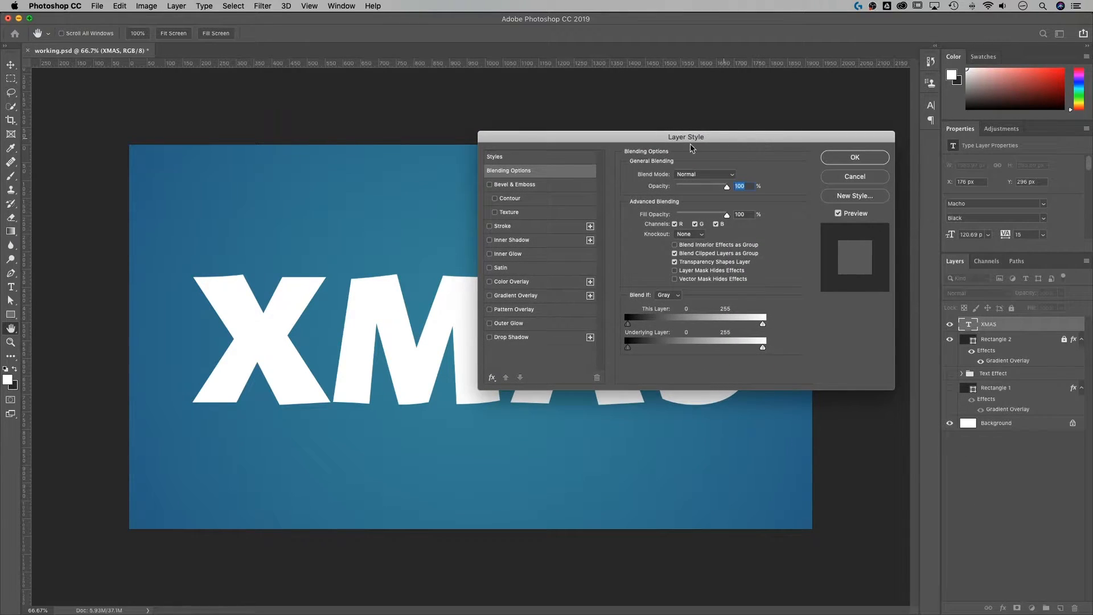
left_click(519, 185)
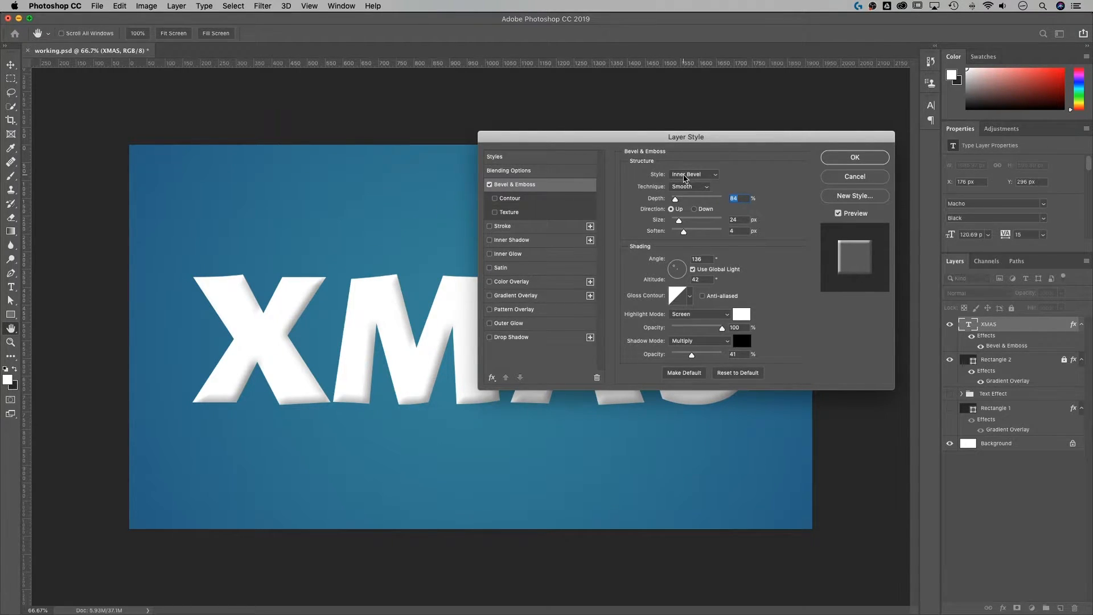
type("85")
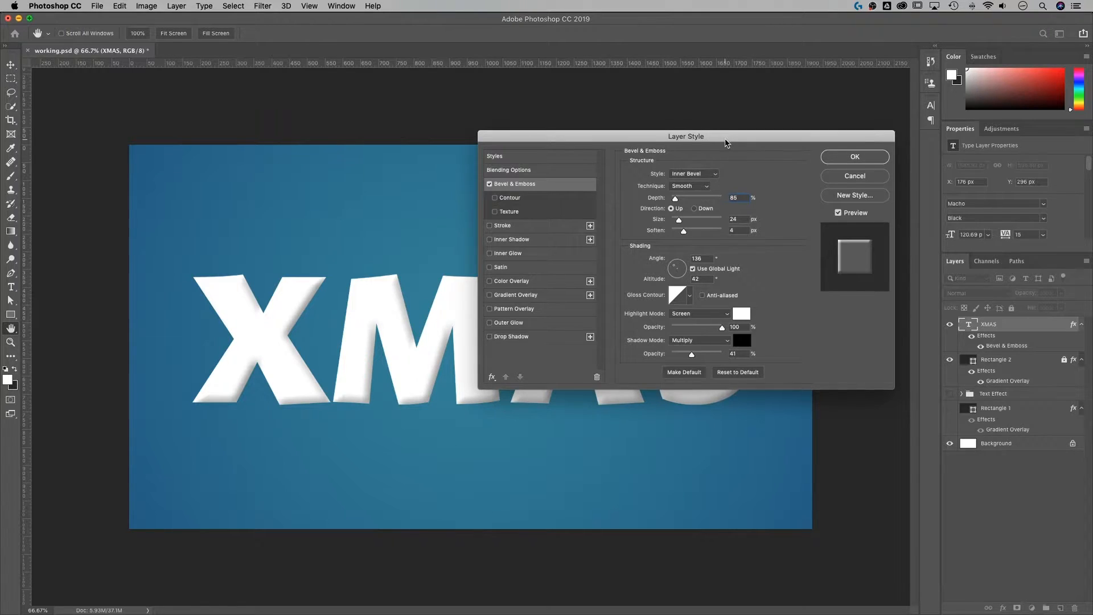
left_click_drag(726, 142, 734, 142)
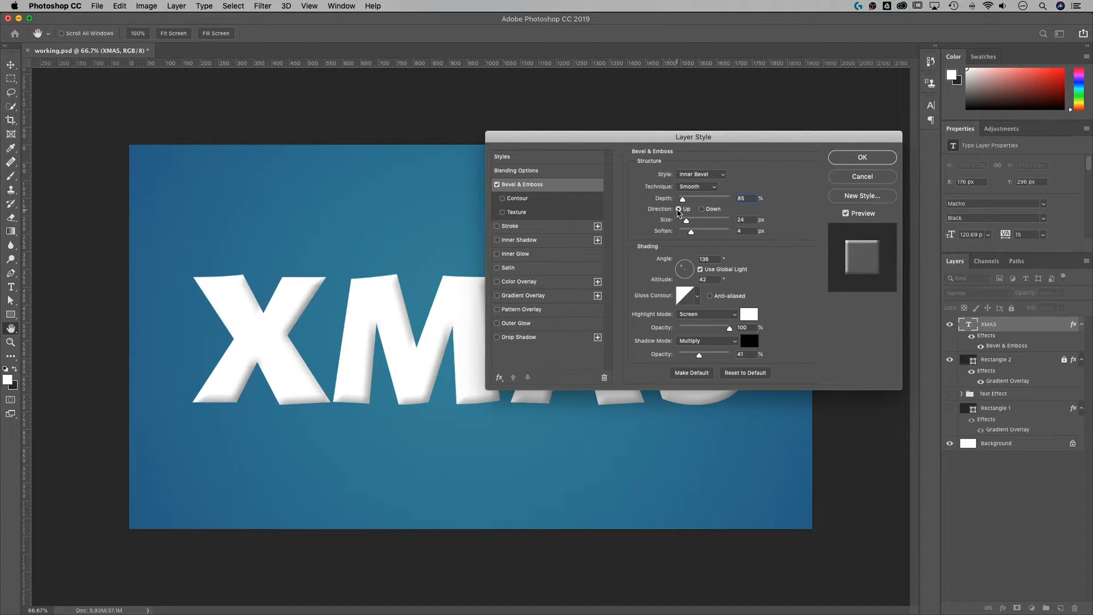
Step: Compare the bevel's Down and Up directions, keep Up, and set the bevel's shadow opacity to 40%
left_click(702, 209)
left_click(678, 209)
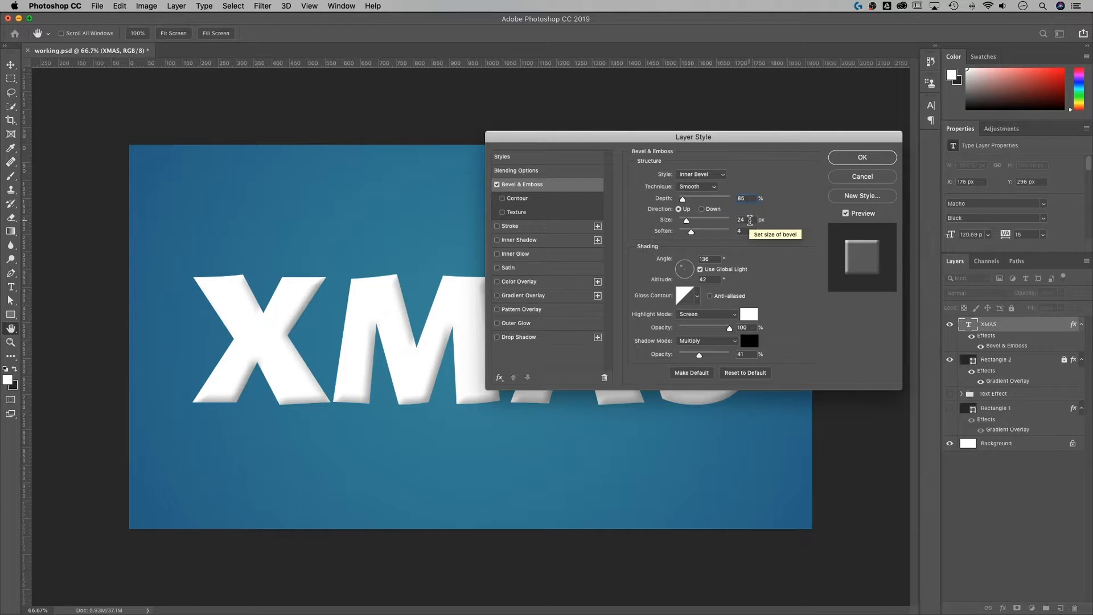
left_click(706, 259)
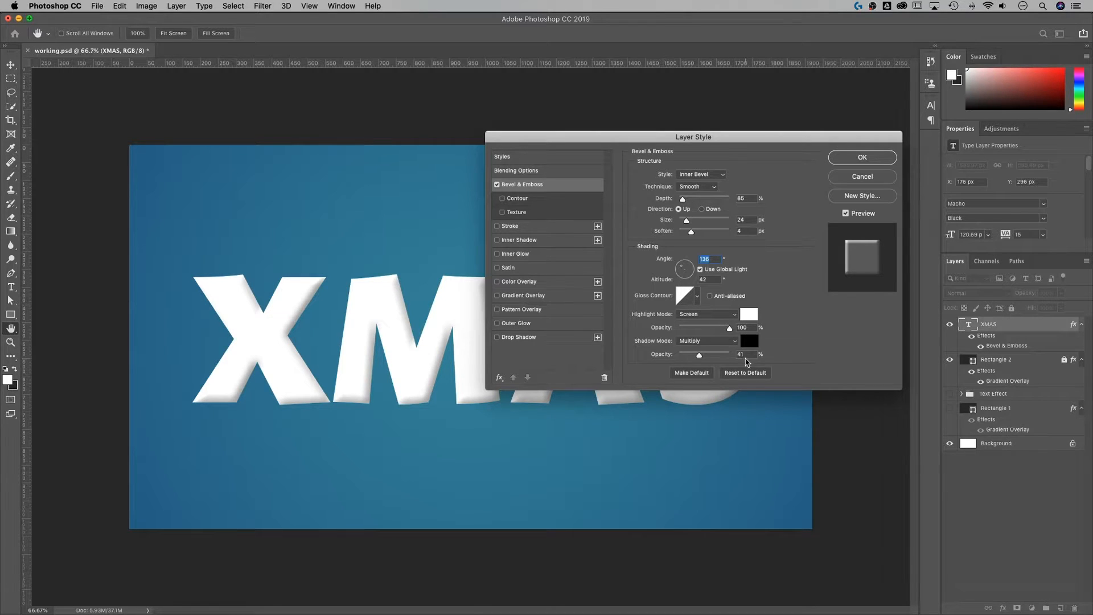
mouse_move(700, 356)
left_mouse_down()
mouse_move(719, 357)
mouse_move(701, 359)
left_mouse_up()
left_click_drag(681, 140, 701, 120)
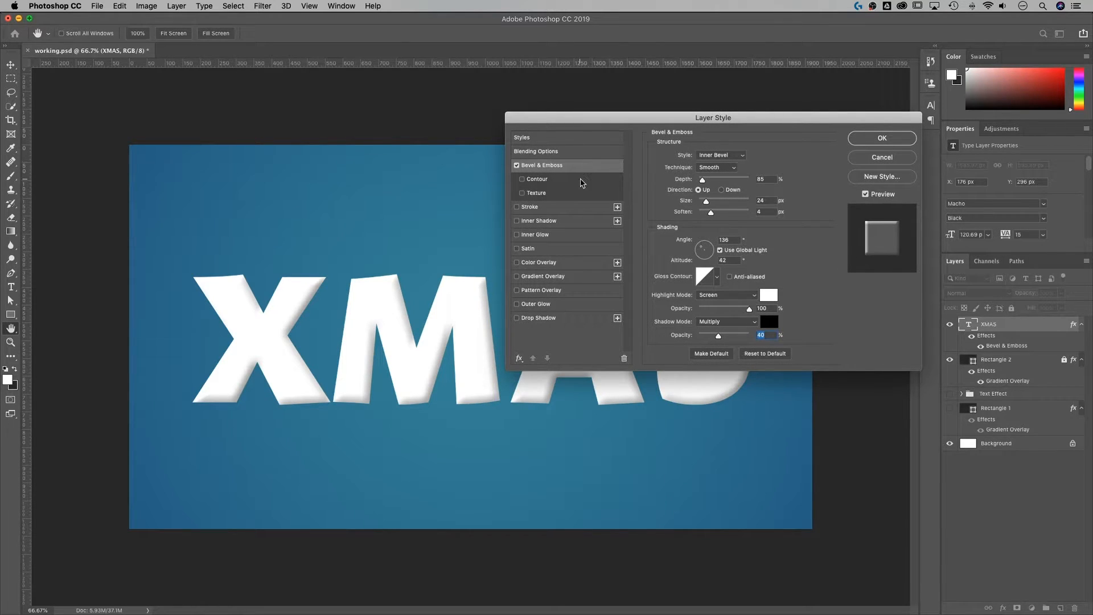
left_click_drag(717, 123, 716, 123)
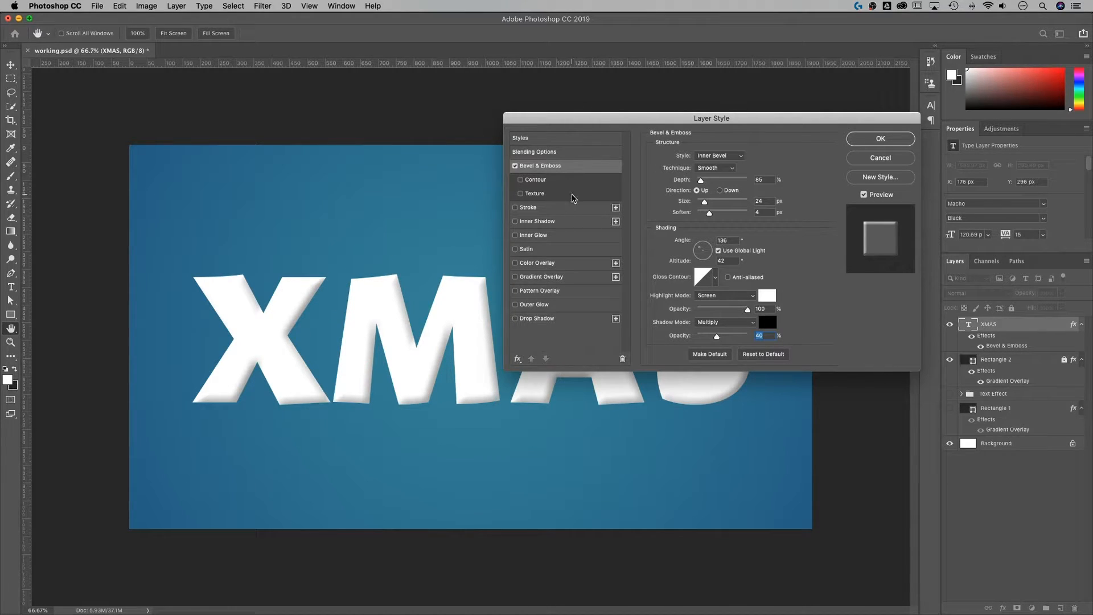
left_click_drag(600, 119, 579, 121)
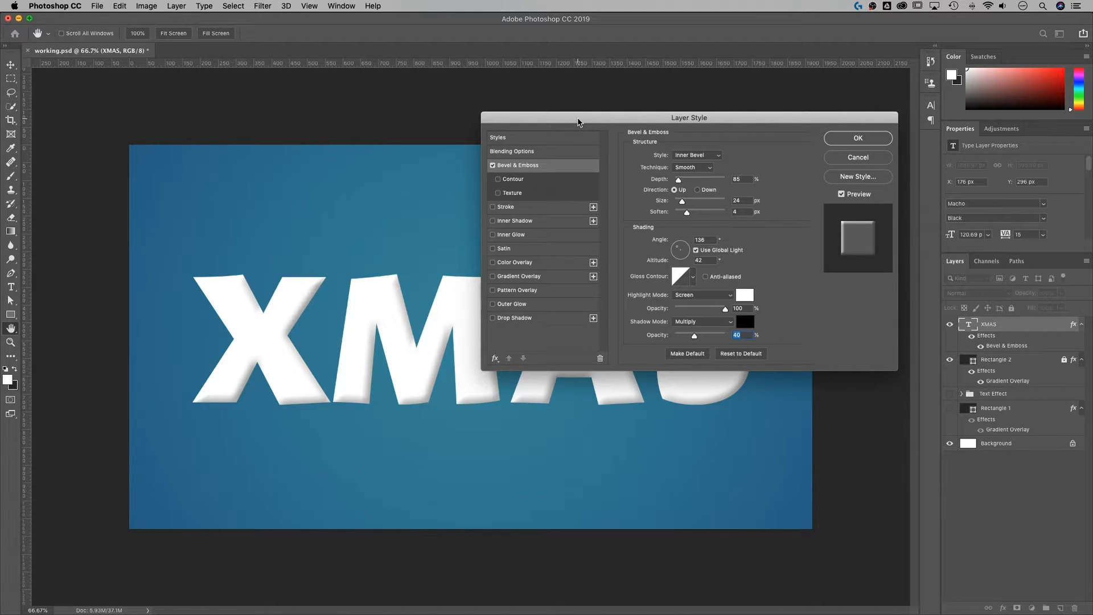
left_click_drag(579, 121, 580, 123)
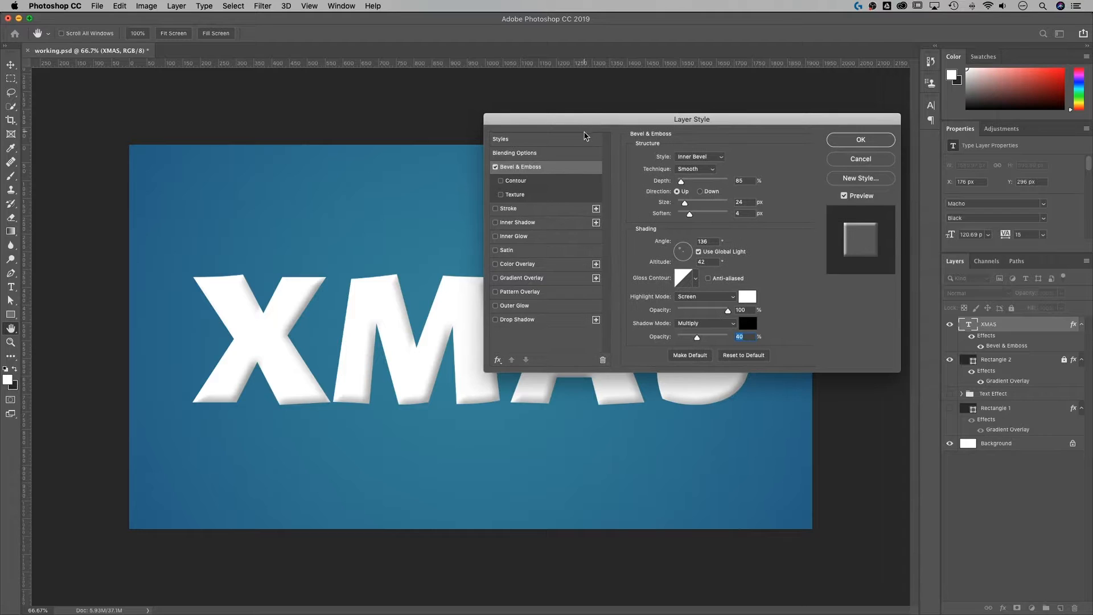
Step: Add a 3 px outside stroke in light gray (cfcfcf) to the XMAS text
left_click(509, 210)
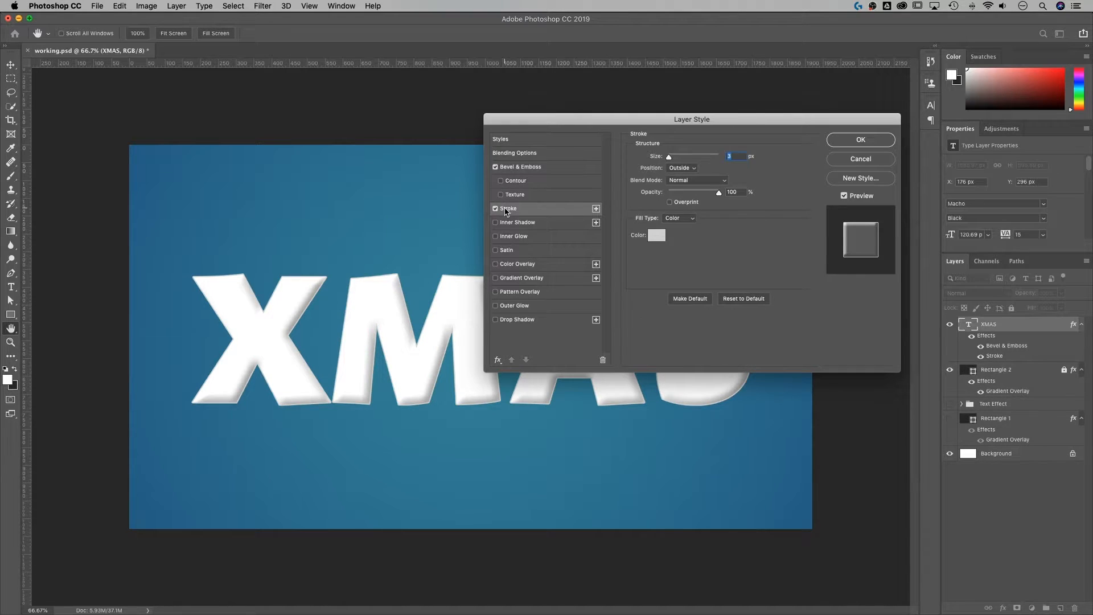
left_click(498, 360)
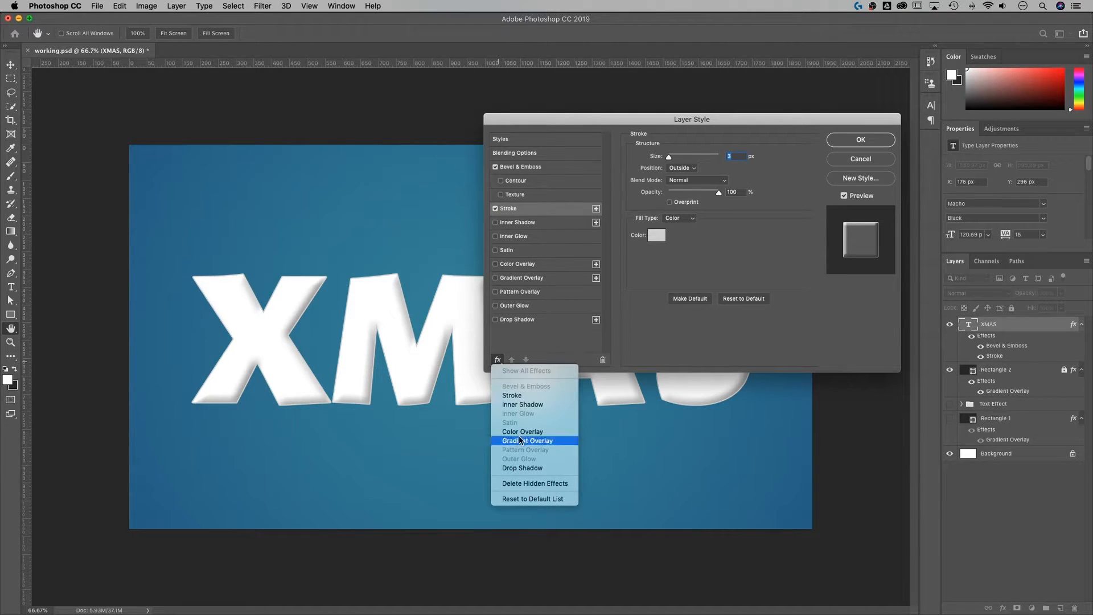
left_click(577, 121)
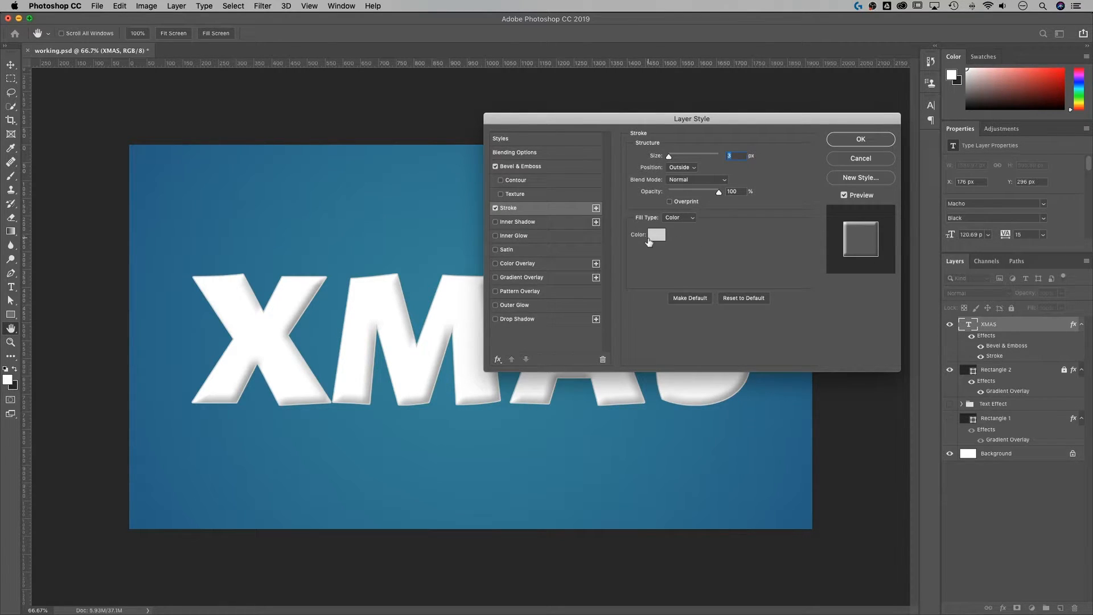
left_click(658, 240)
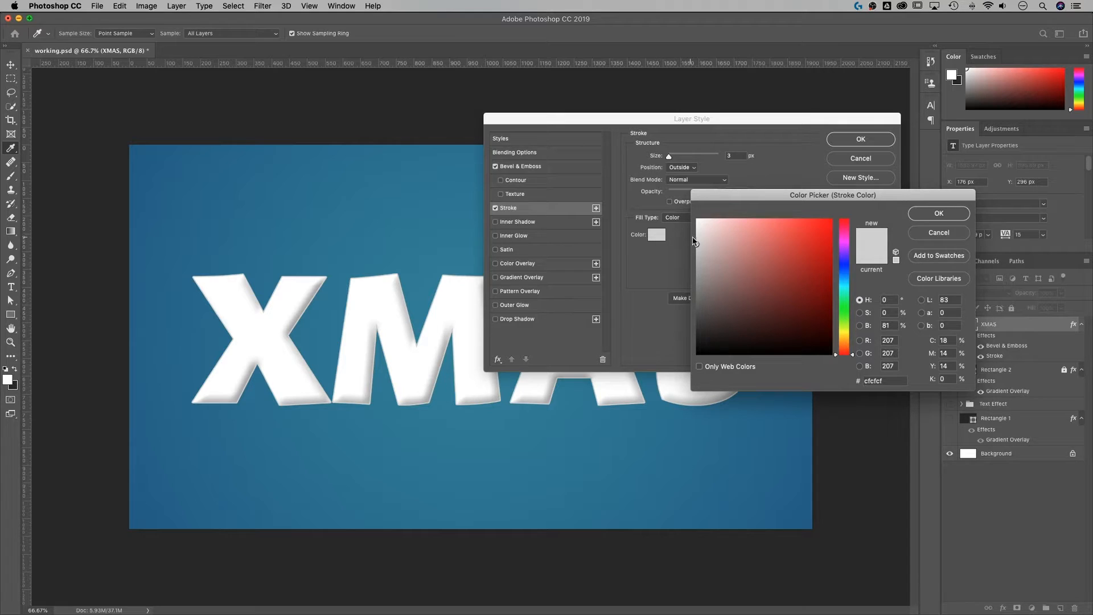
left_click_drag(697, 244, 697, 219)
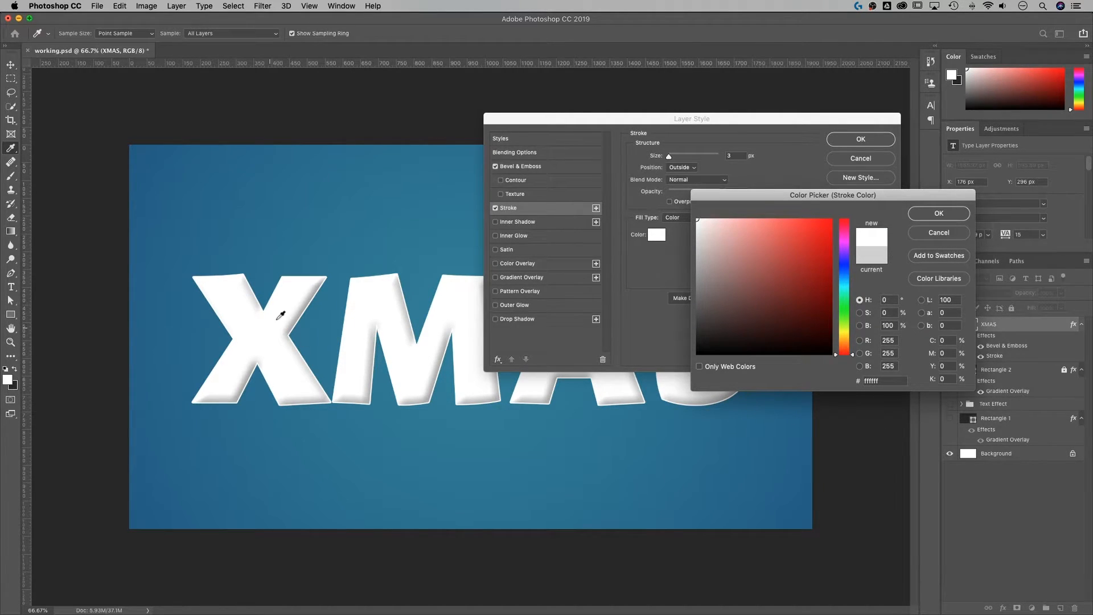
left_click_drag(697, 223, 695, 242)
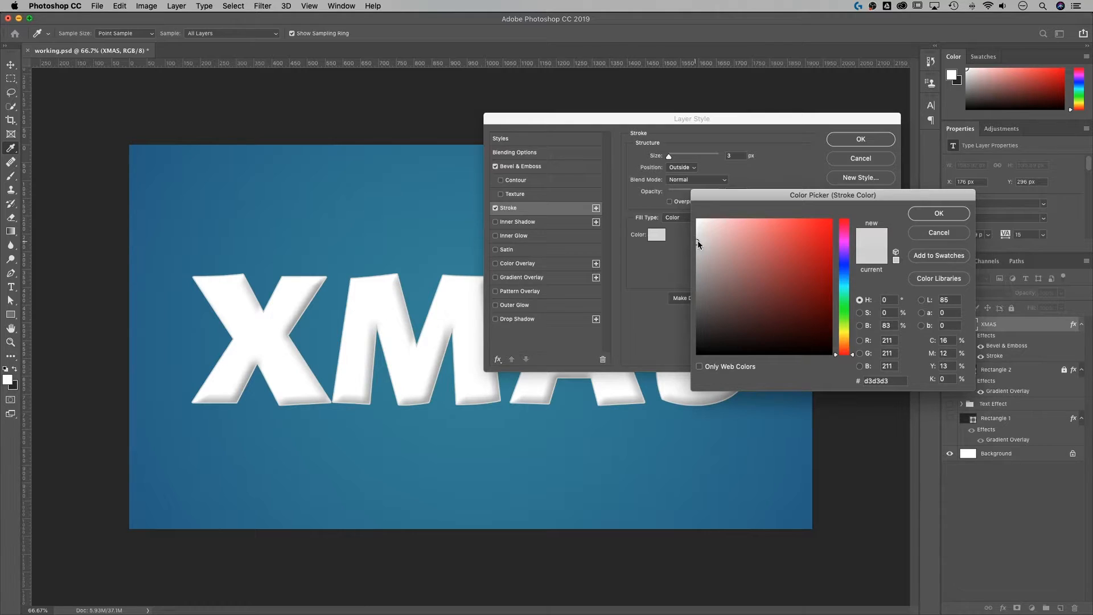
left_click(939, 234)
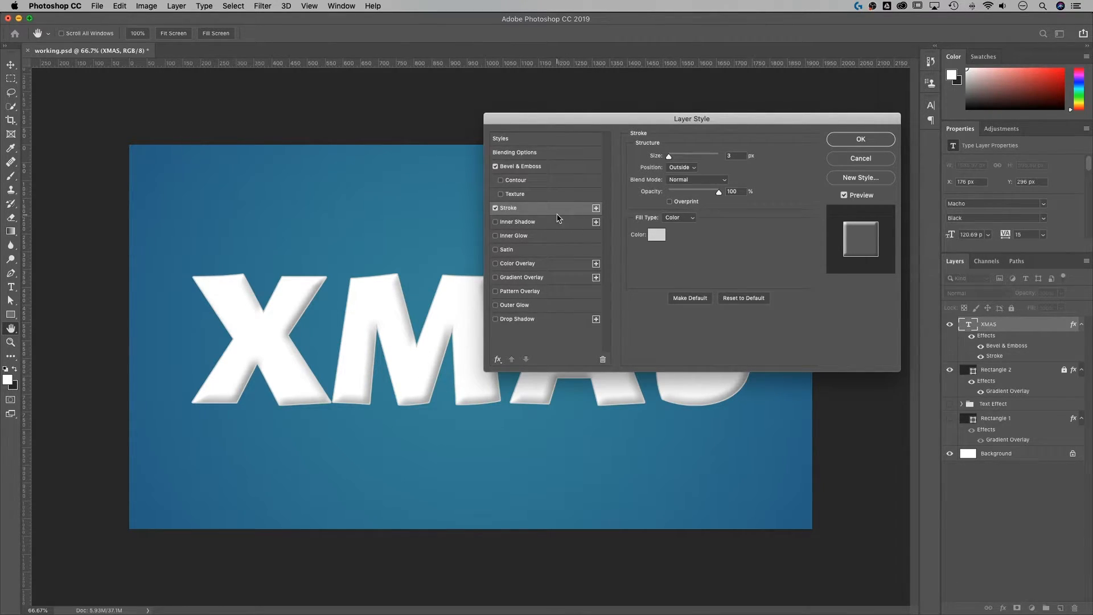
Step: Add a Pattern Overlay to the XMAS text, using the light gray, paper-like texture as the pattern
left_click(520, 291)
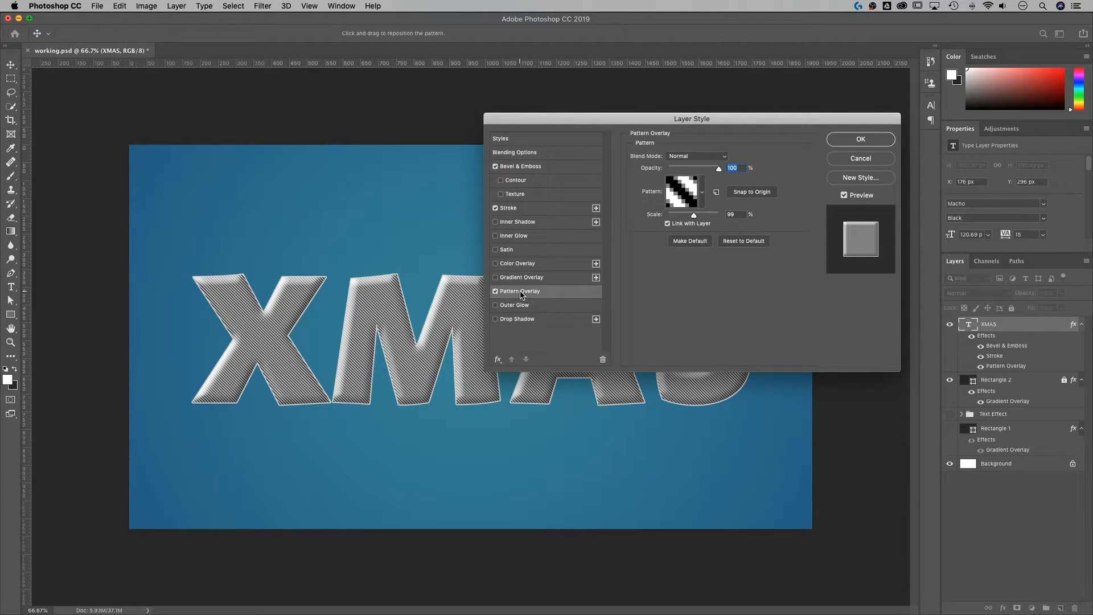
left_click(704, 187)
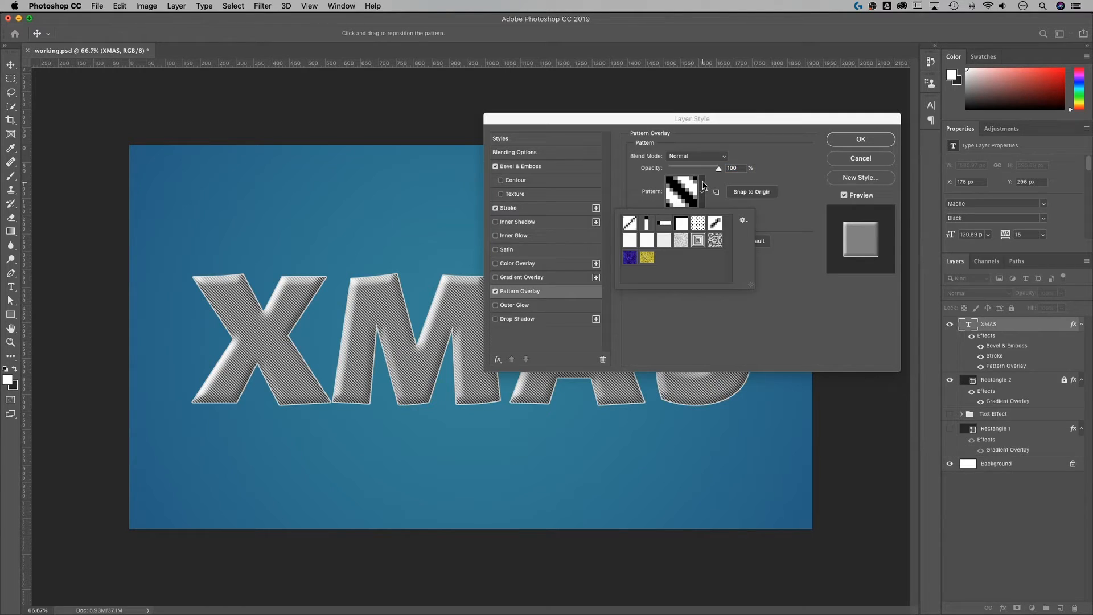
left_click(663, 242)
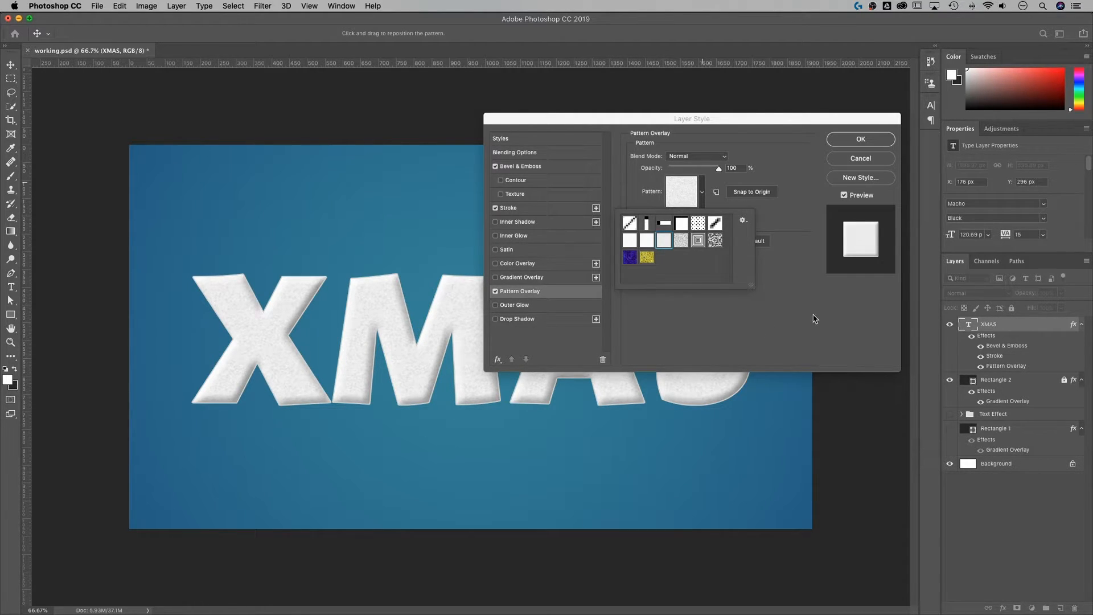
left_click(814, 283)
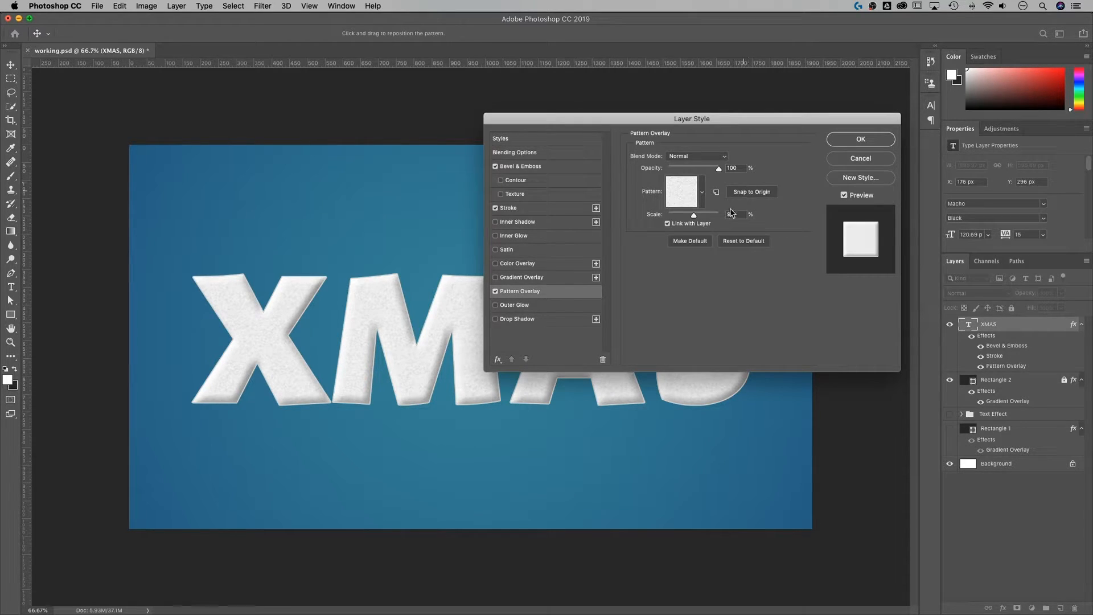
Step: Try small and large scales for the pattern overlay, settle on a moderately fine grain, and apply the layer style
left_click_drag(694, 217, 712, 218)
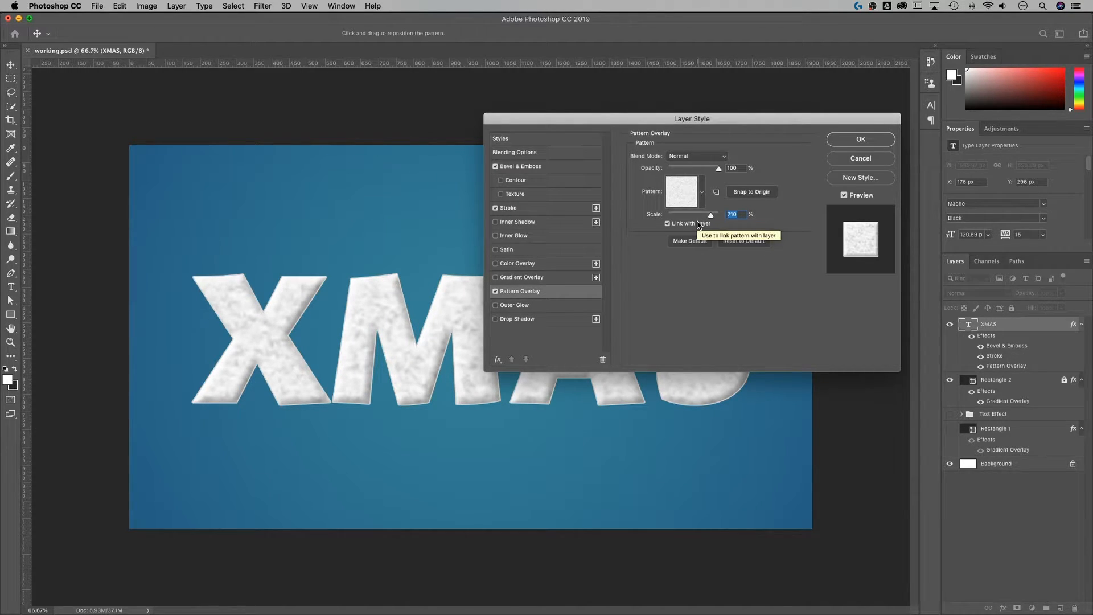
left_click_drag(711, 216, 684, 217)
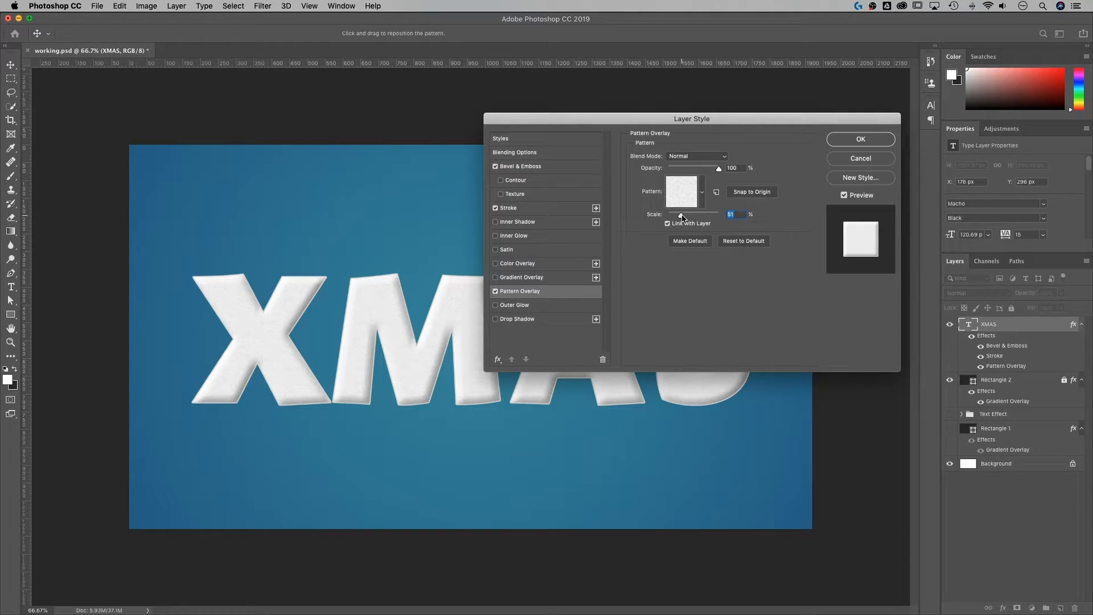
left_click_drag(682, 217, 711, 217)
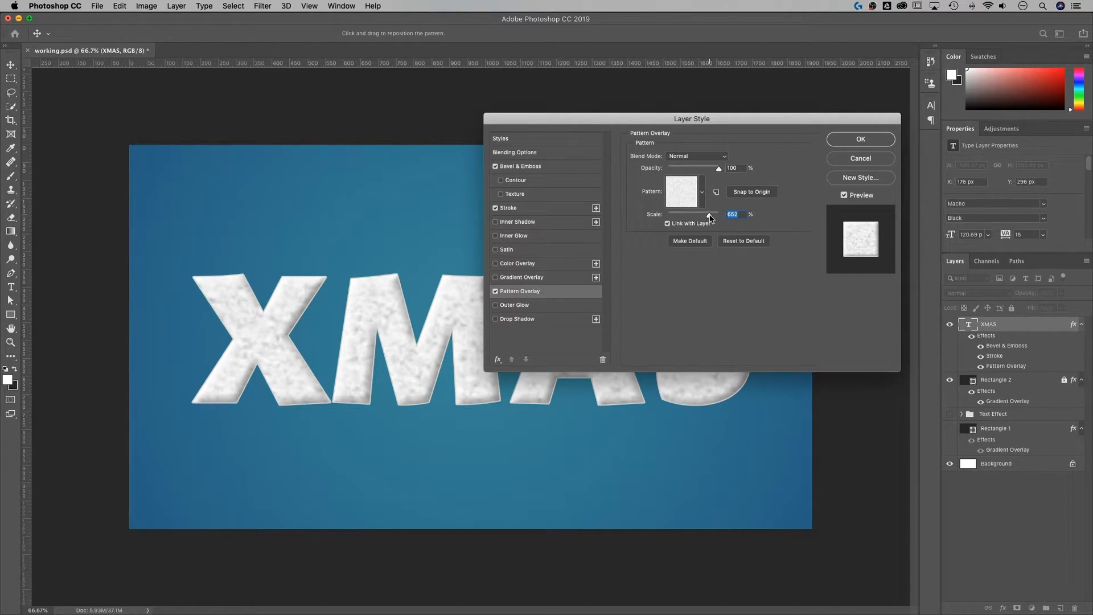
left_click_drag(711, 219, 696, 219)
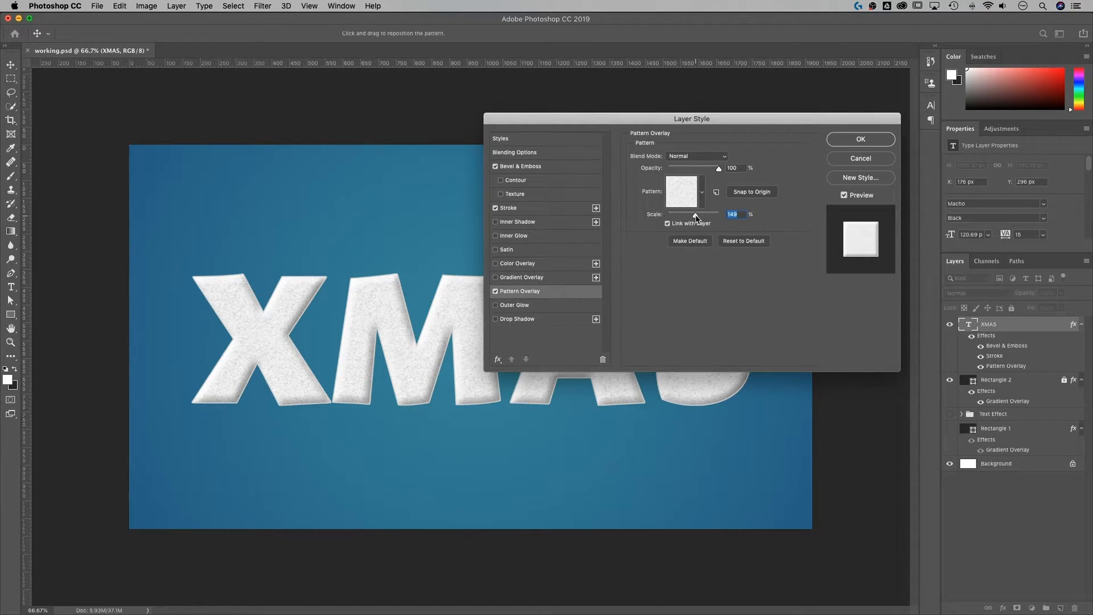
left_click_drag(696, 218, 698, 218)
double_click(735, 215)
left_click(856, 141)
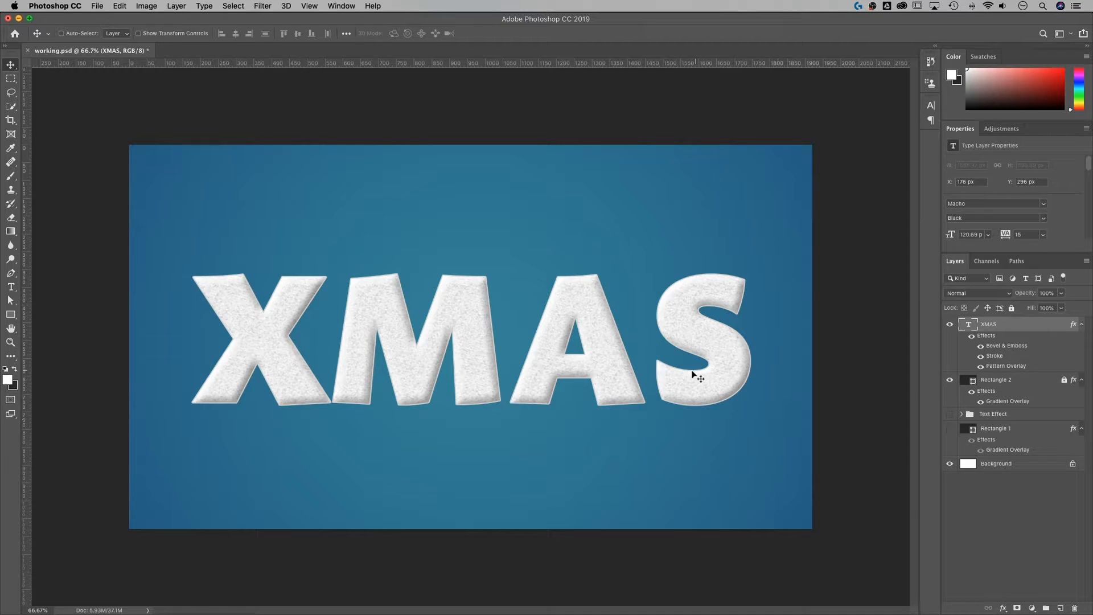
key("t")
left_click_drag(648, 365, 240, 360)
left_click(294, 279)
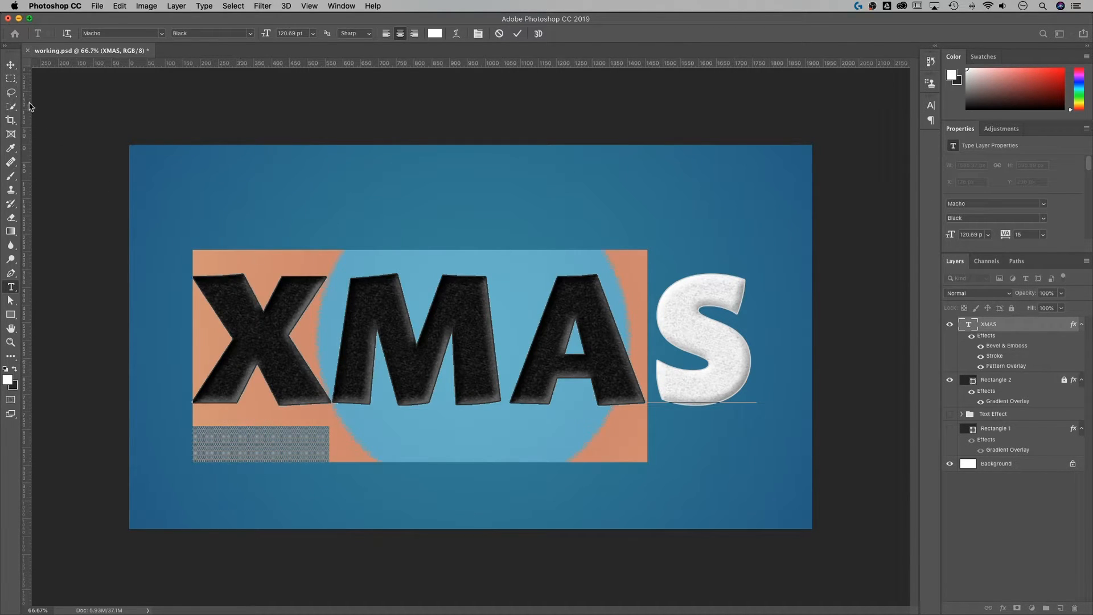
left_click(12, 64)
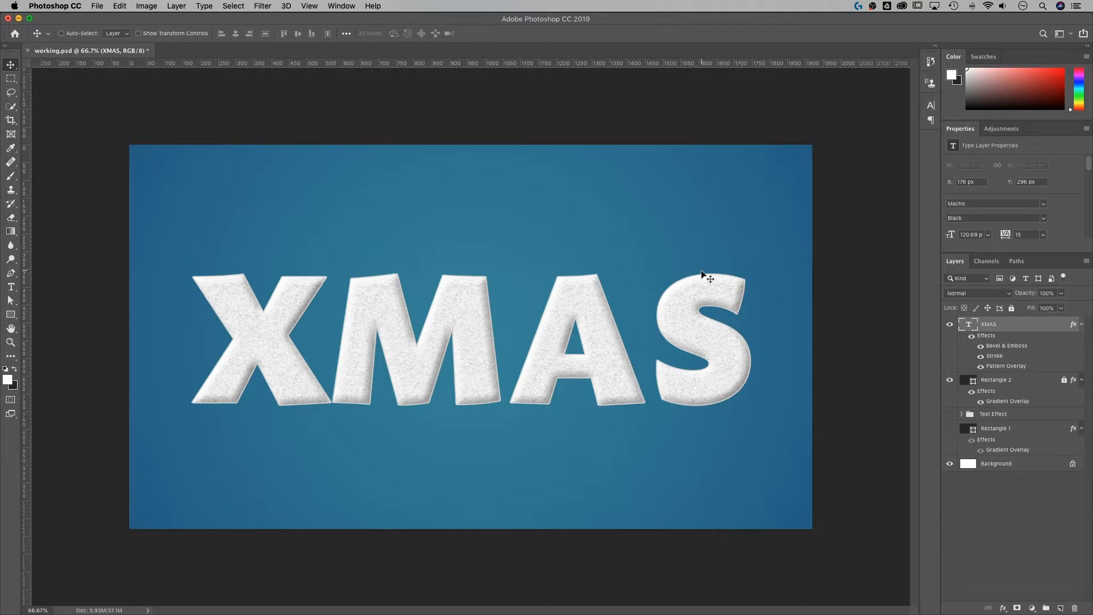
Step: Convert the styled XMAS text layer to a smart object and open its contents for editing
right_click(1012, 325)
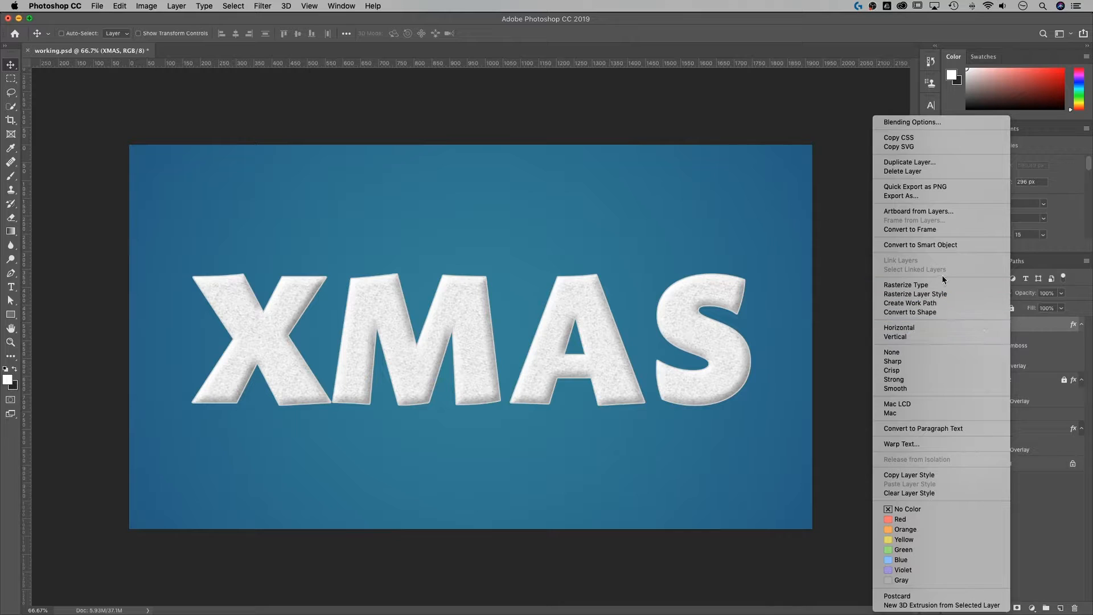
left_click(929, 244)
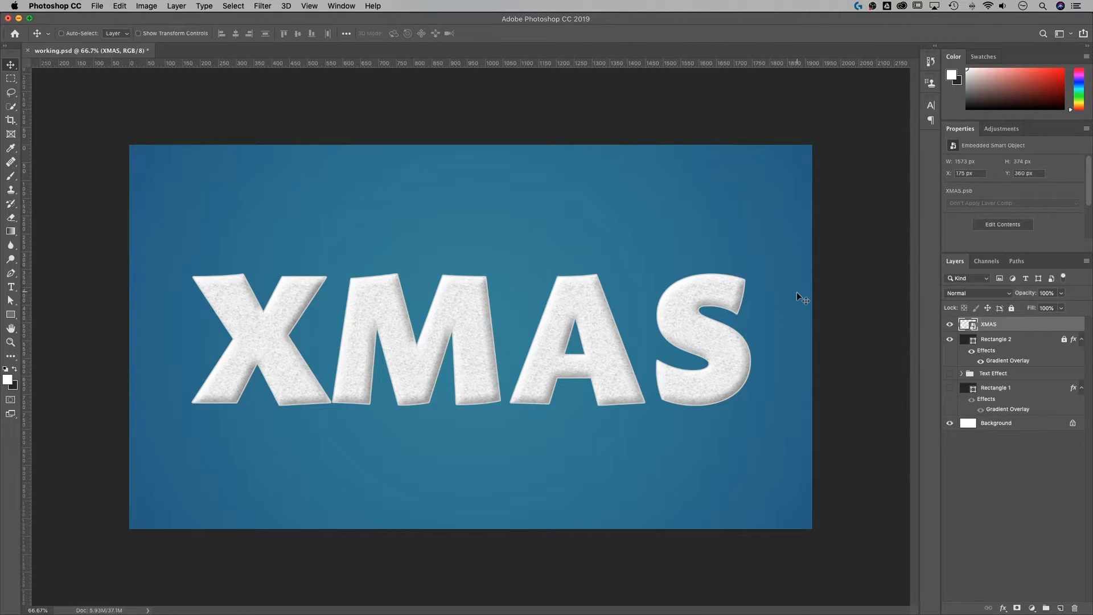
double_click(967, 327)
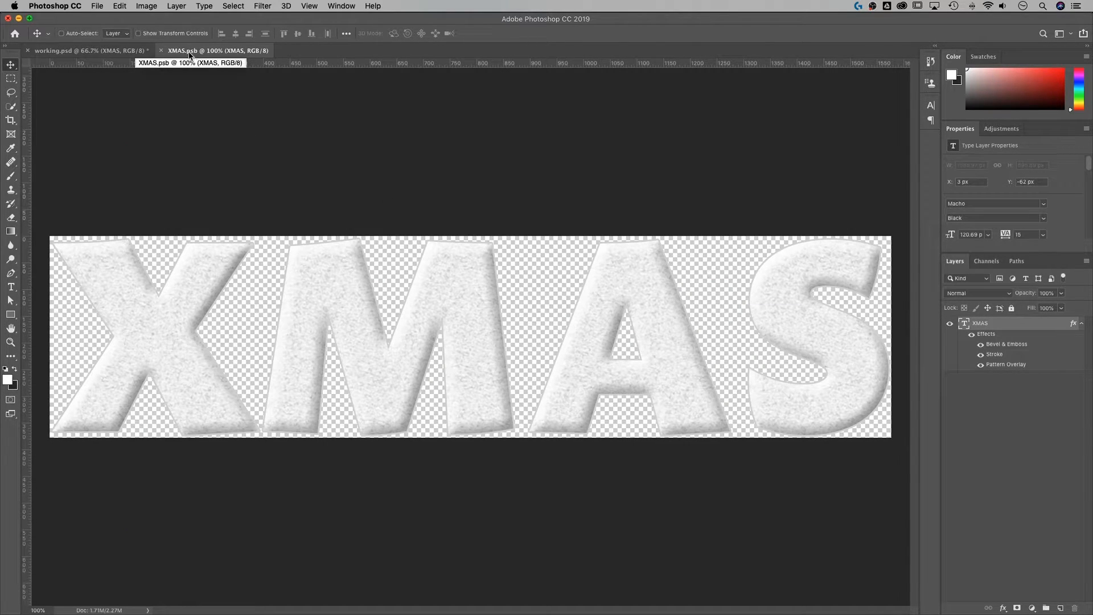
Step: Enlarge the canvas of the XMAS smart object's contents to 1920 by 1080 pixels, keeping the text centered
left_click(130, 52)
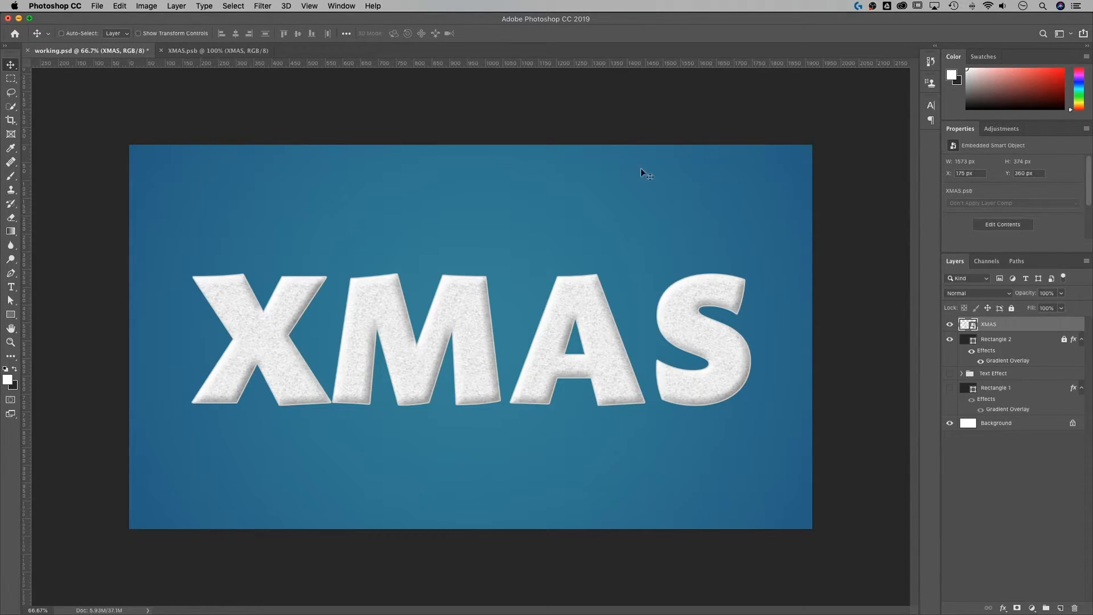
left_click(216, 51)
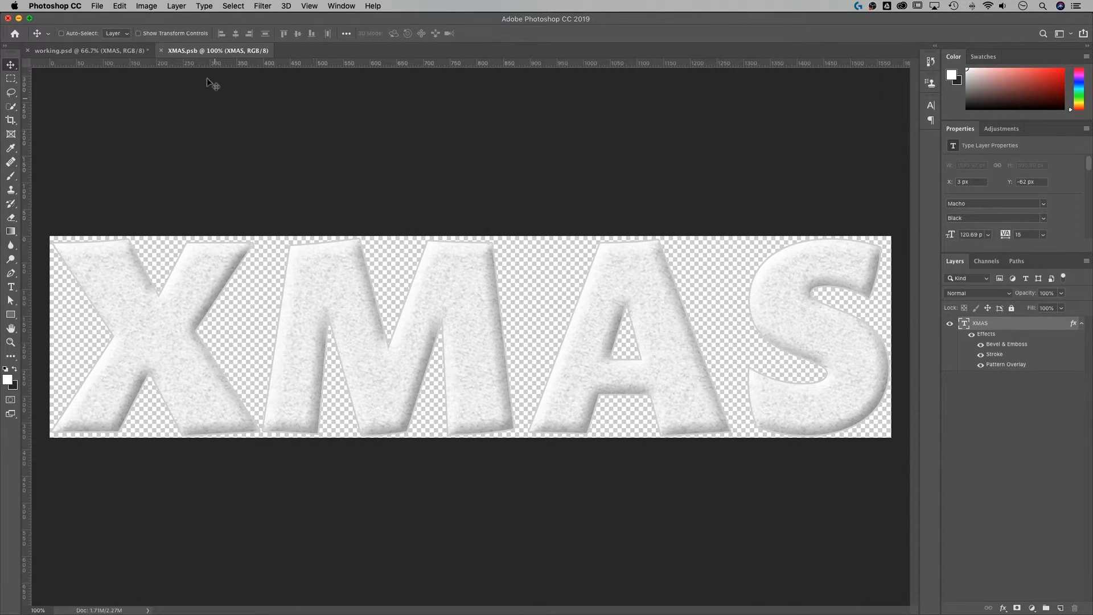
left_click(146, 6)
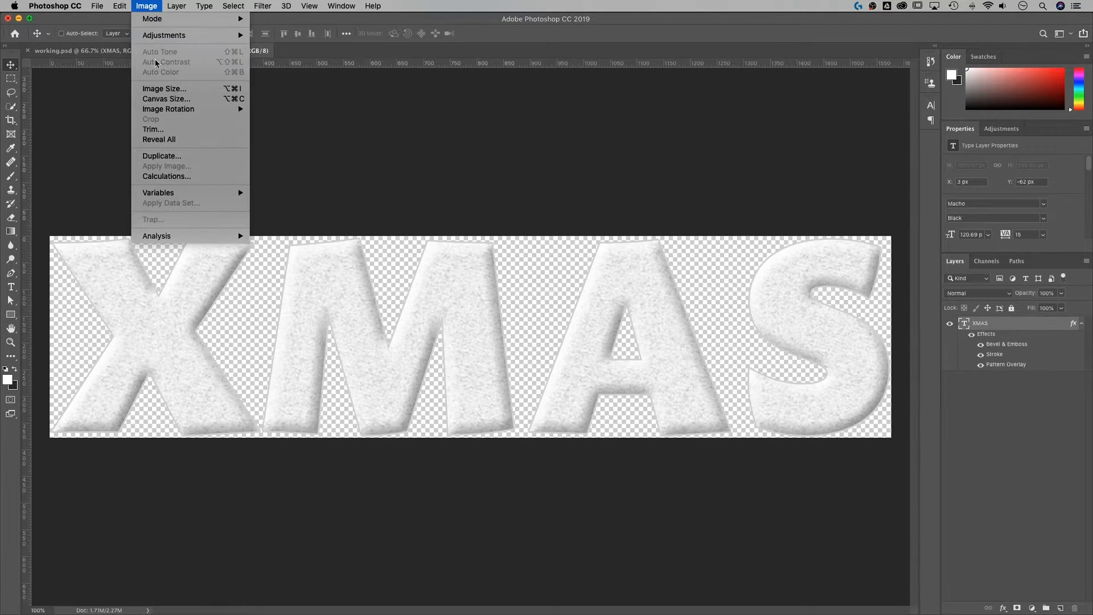
left_click(174, 99)
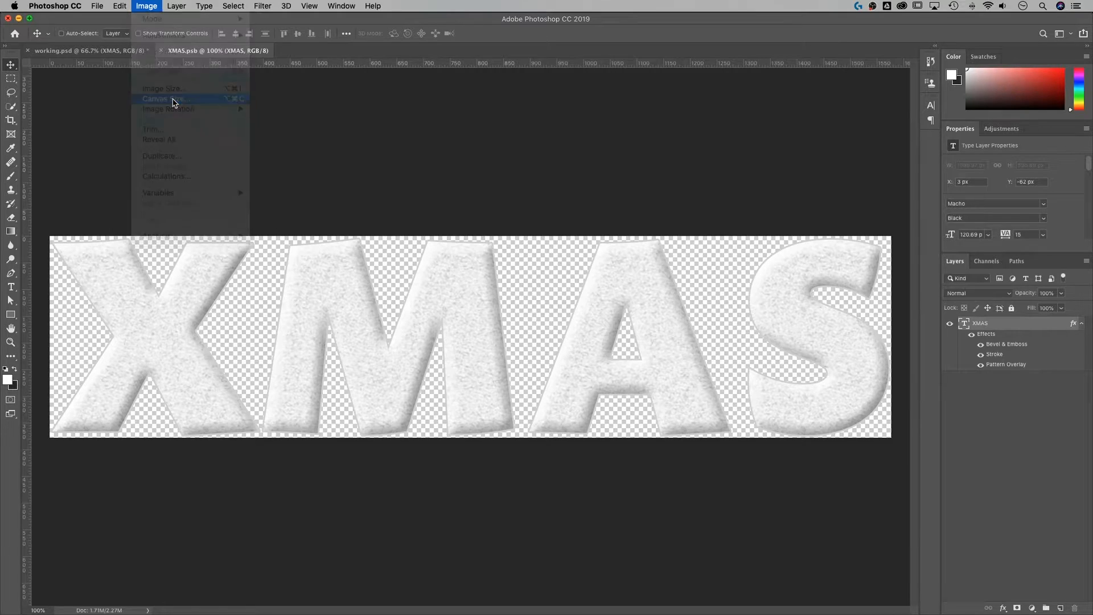
left_click_drag(706, 288, 565, 179)
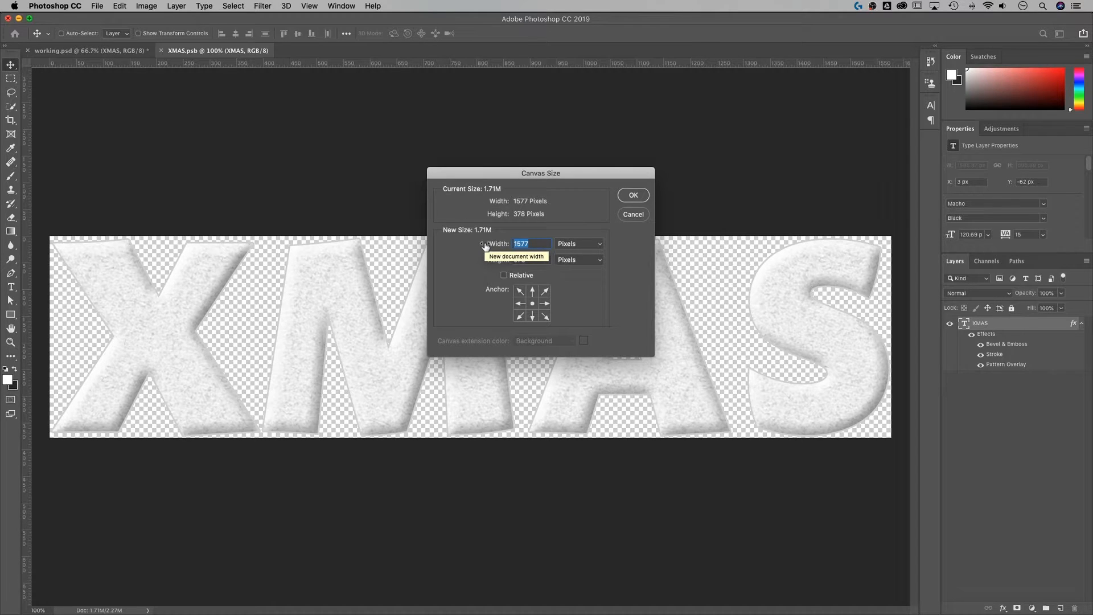
type("1920")
key("Tab")
type("1080")
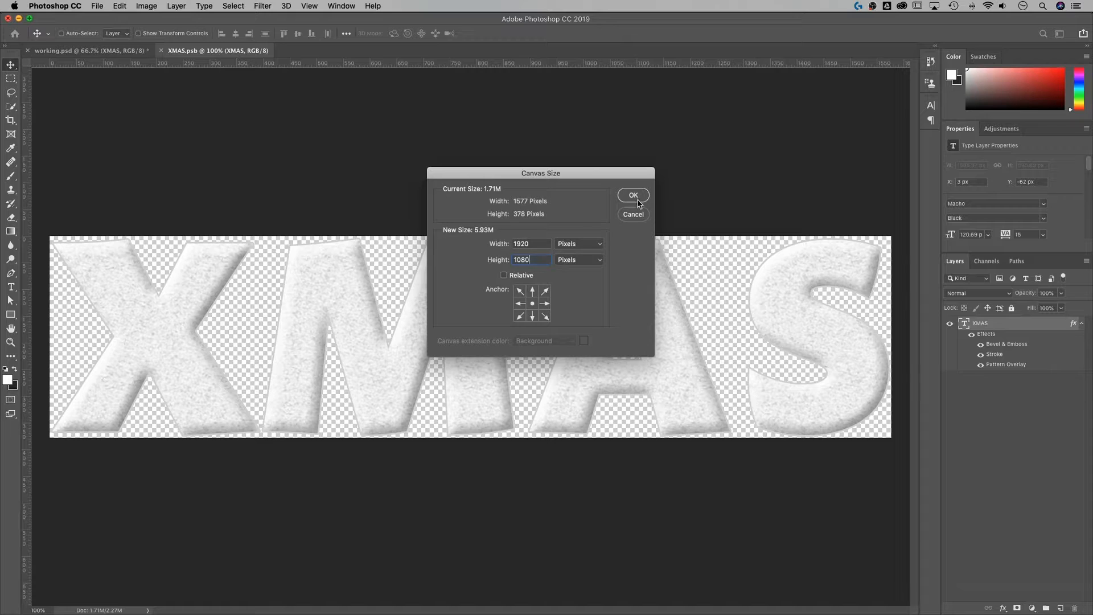
left_click(637, 197)
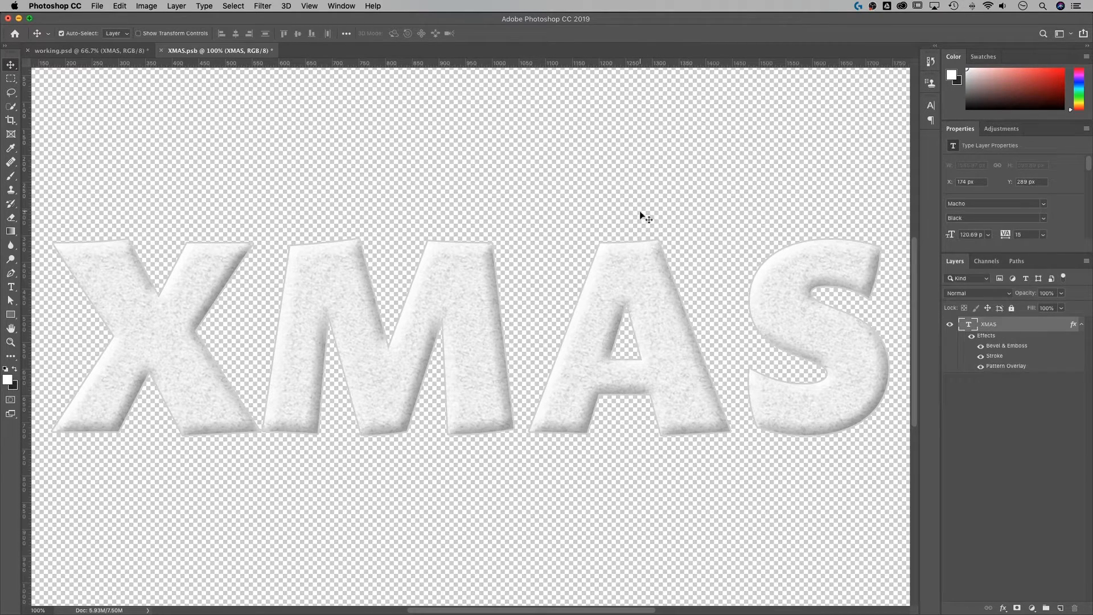
key("super+0")
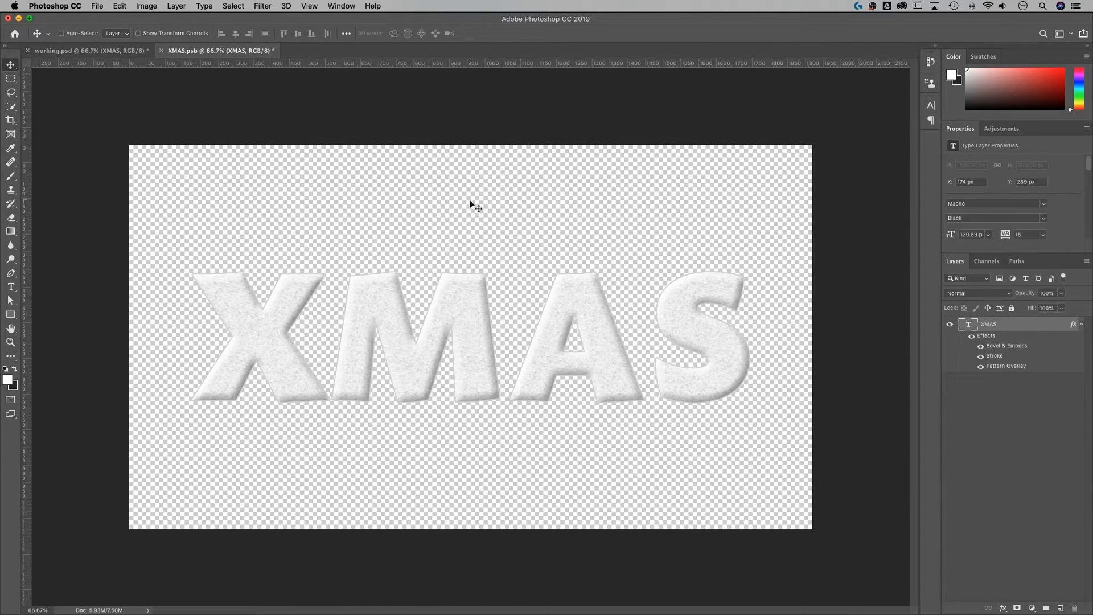
Step: Compare the smart object's contents with the main document, and save and close XMAS.psb
left_click(128, 51)
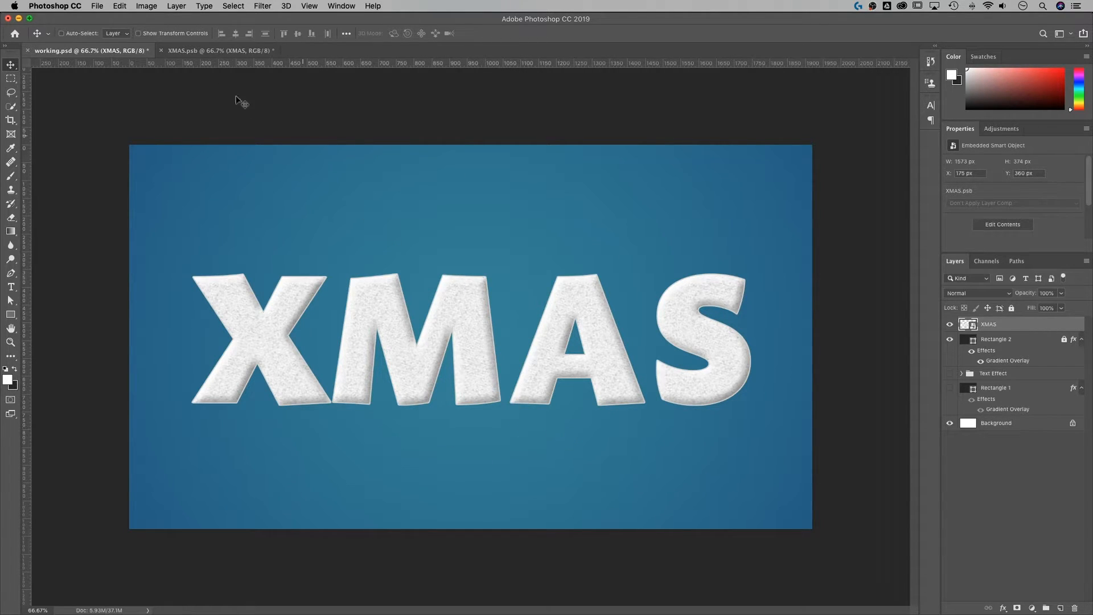
left_click(203, 51)
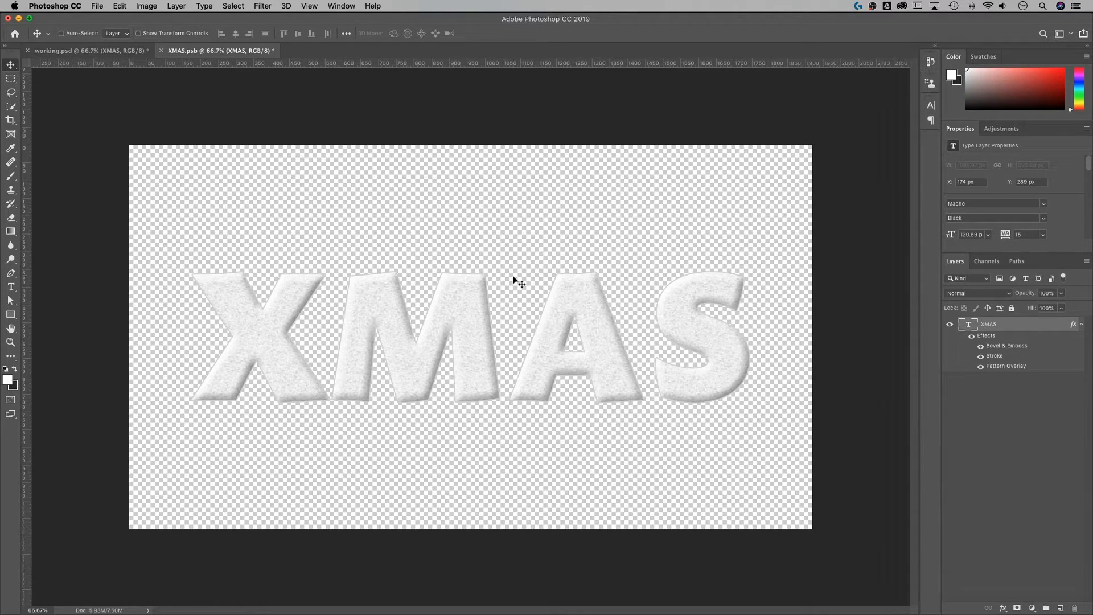
key("super")
key("super+s")
left_click(162, 52)
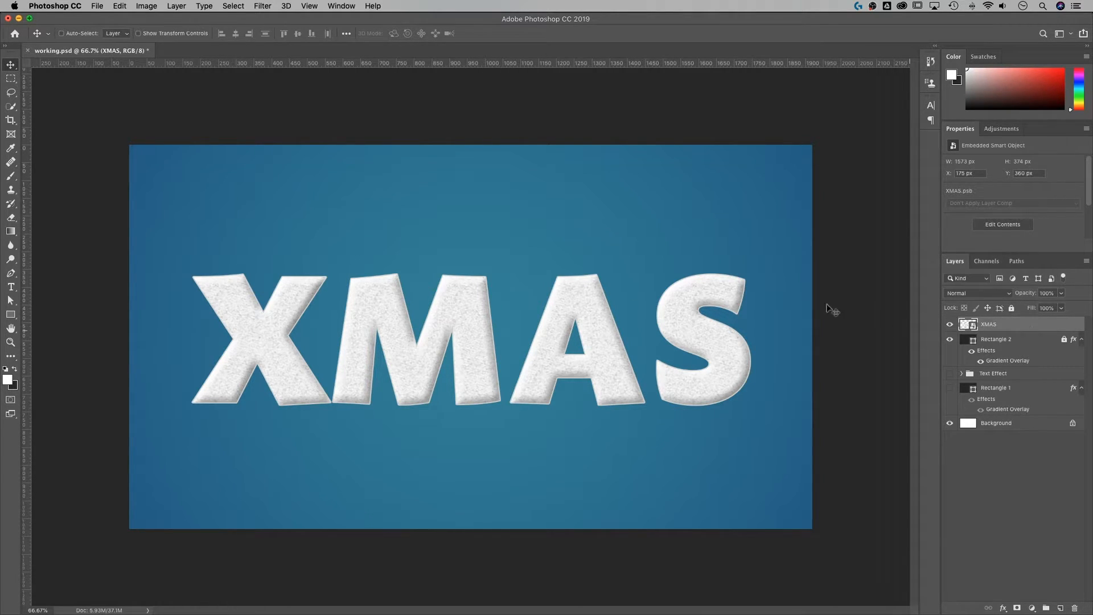
Step: Create a new layer group above the XMAS layer and name it Stripes
left_click(1046, 608)
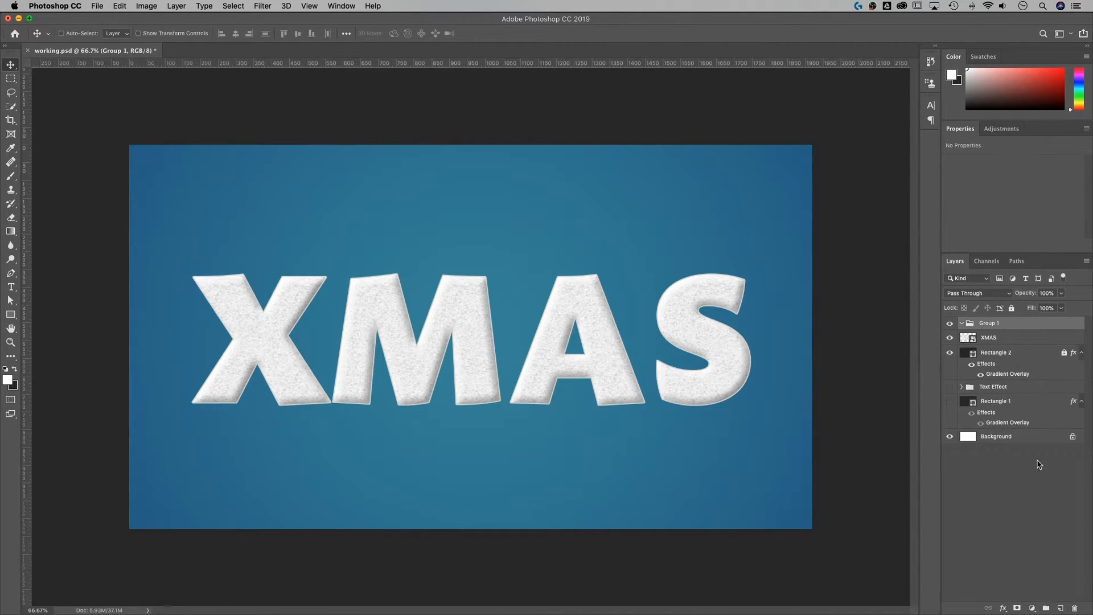
double_click(989, 323)
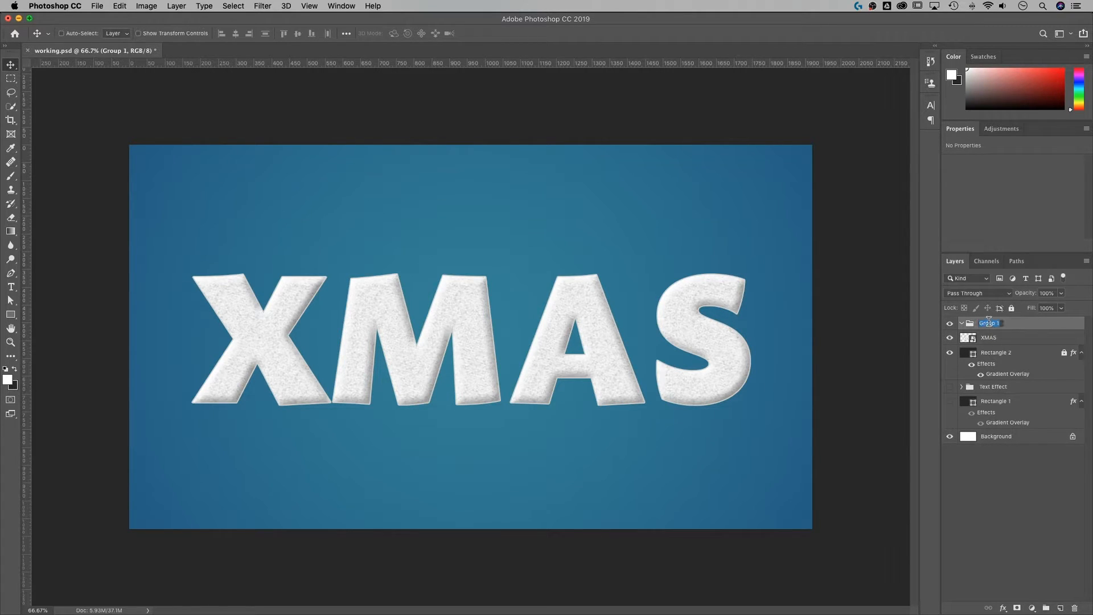
type("Stripes")
key("Return")
Step: Draw a dark horizontal rectangle about 2132 by 76 px near the canvas's upper edge, extending past both sides, in the Stripes group
left_click(12, 316)
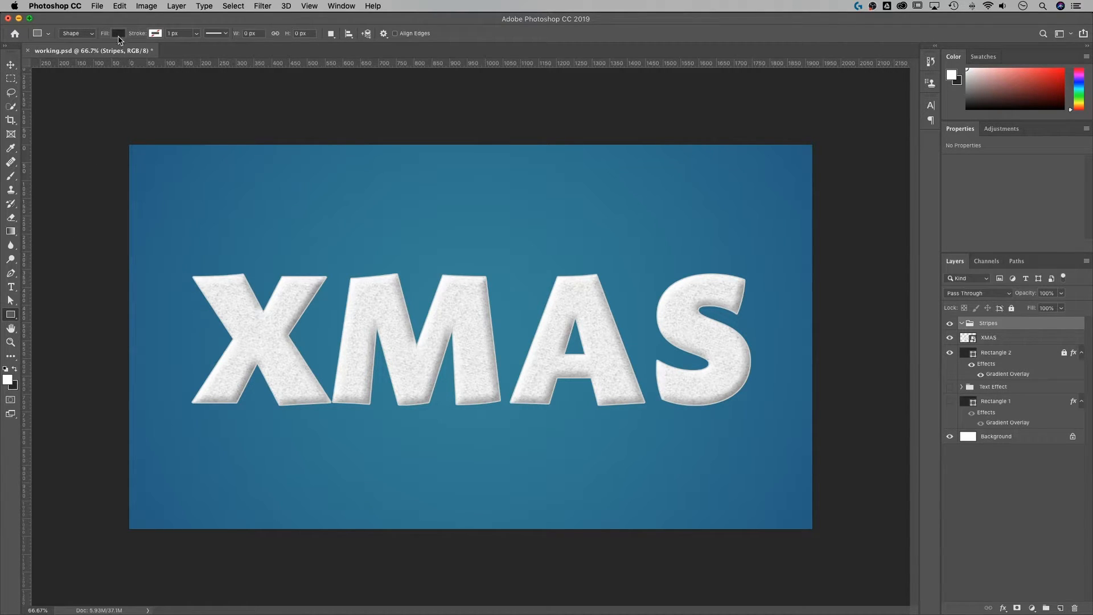
left_click_drag(101, 150, 858, 177)
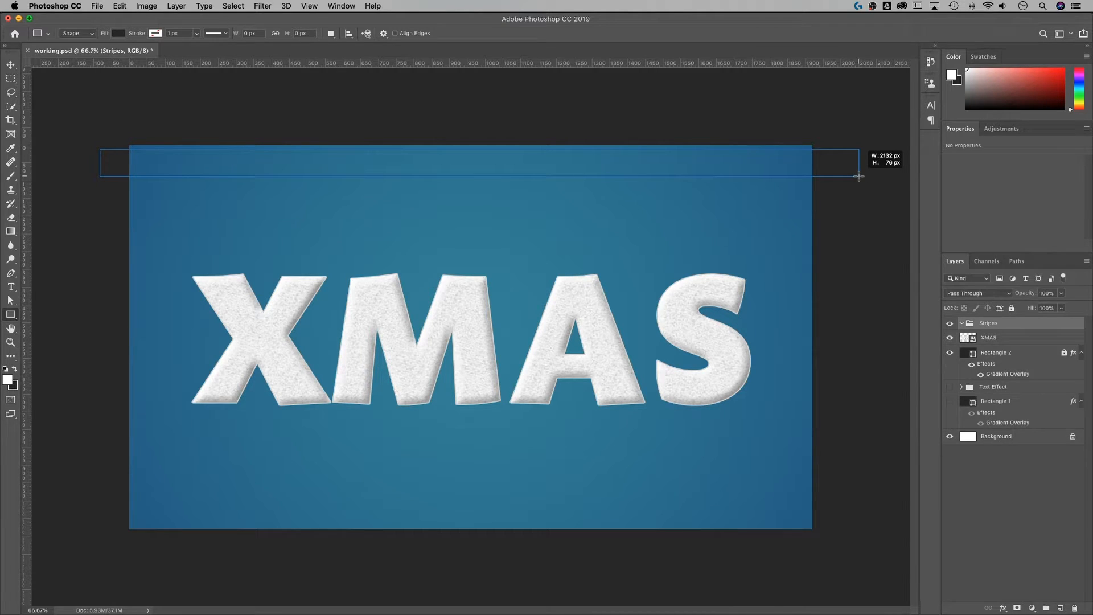
left_click_drag(859, 176, 859, 175)
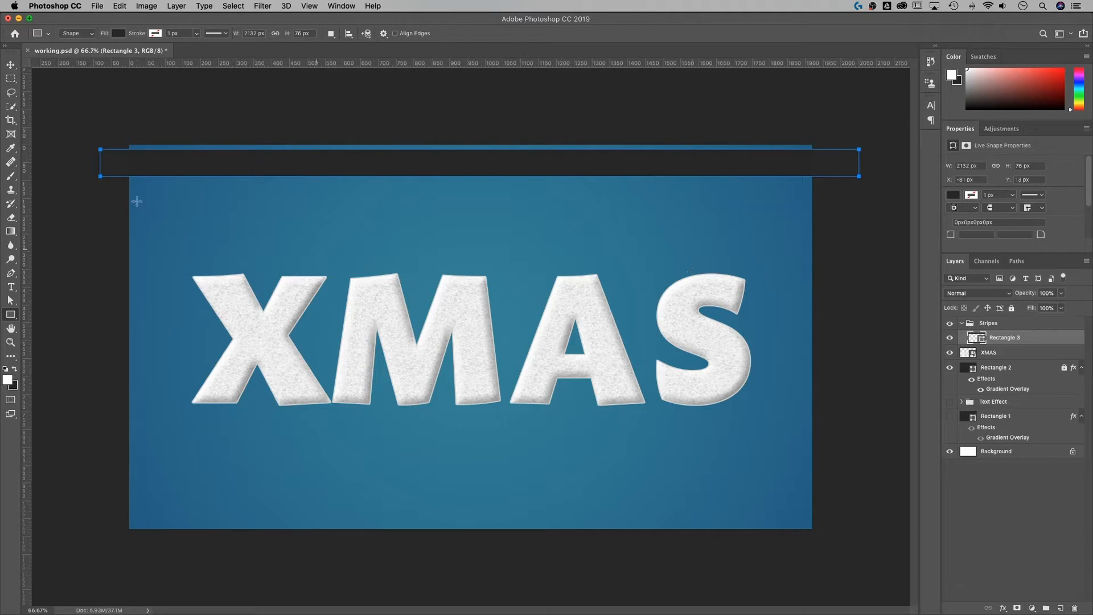
Step: Duplicate the rectangle nine times down the canvas, leaving narrow gaps between the stripes
left_click(11, 64)
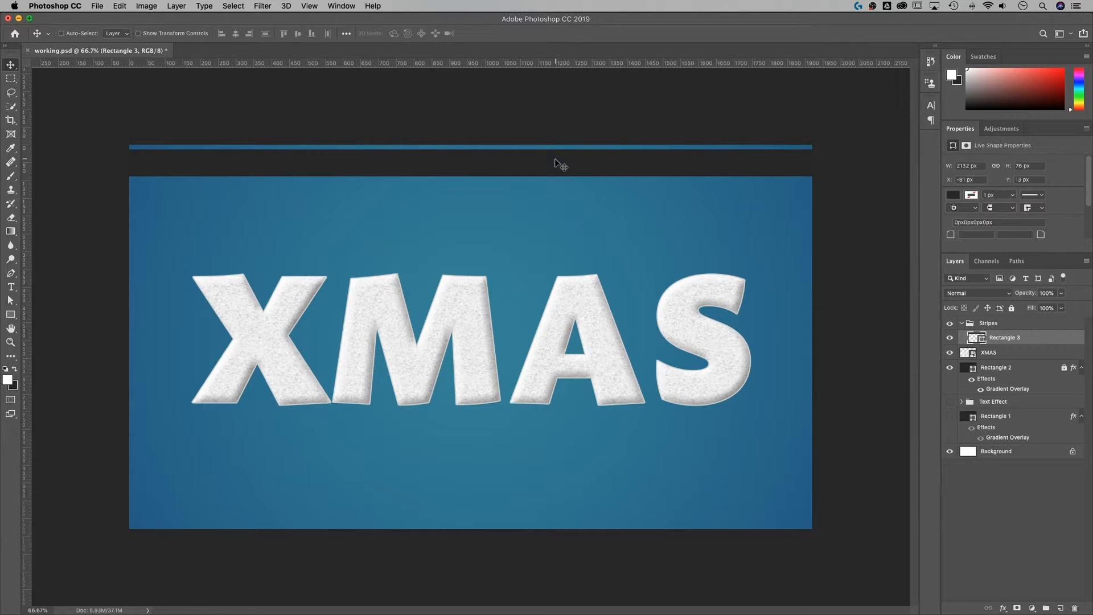
left_click_drag(555, 164, 587, 278)
left_click_drag(586, 300, 613, 498)
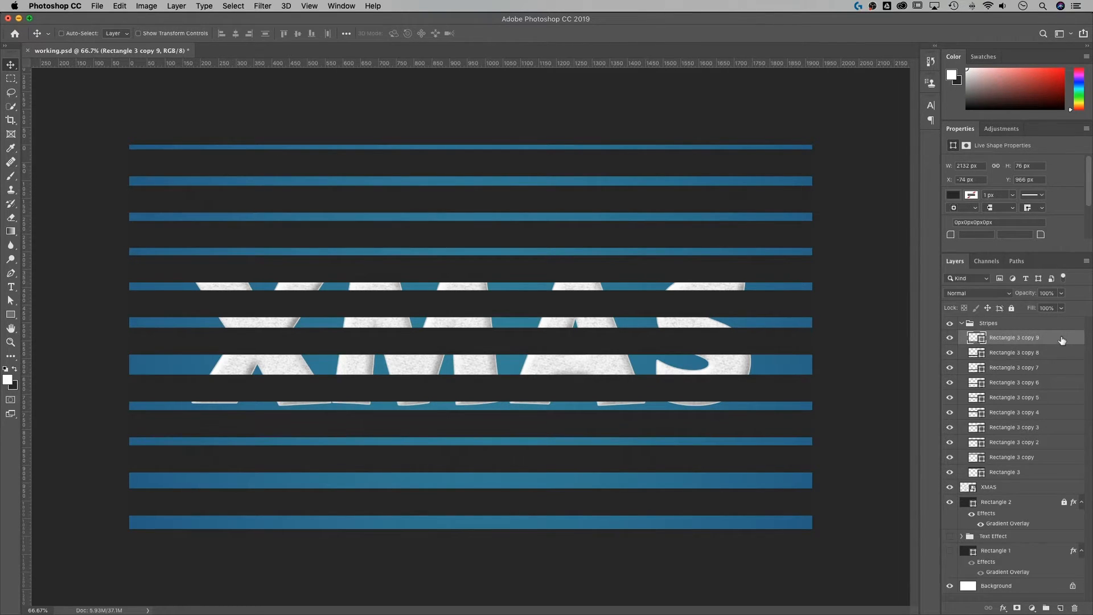
Step: Select all ten stripe layers and distribute them evenly by their vertical centers
left_click(1041, 474, "shift")
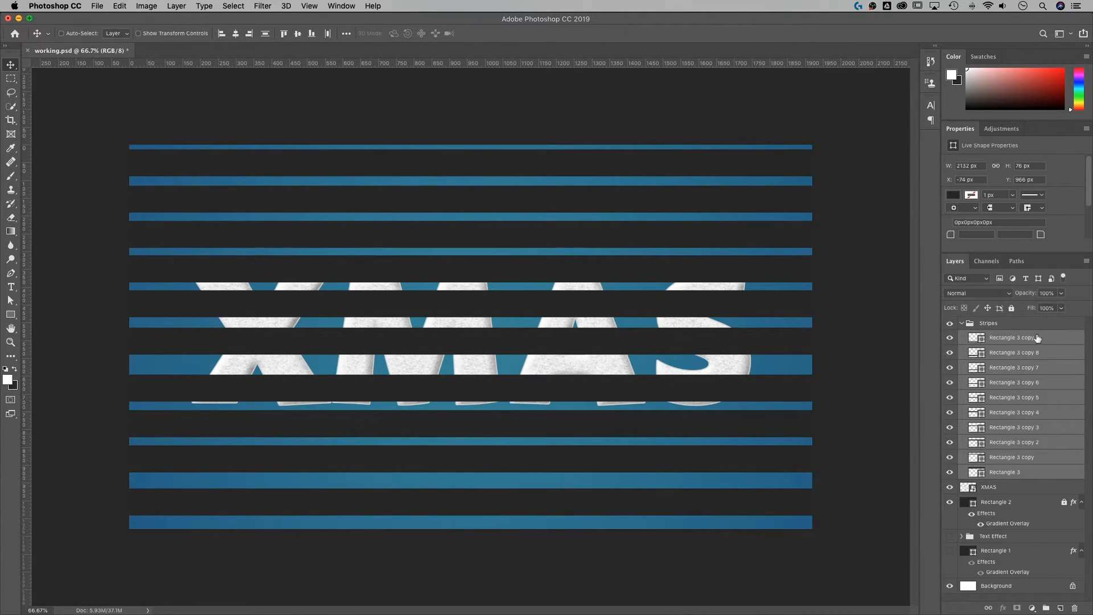
left_click_drag(1013, 339, 990, 324)
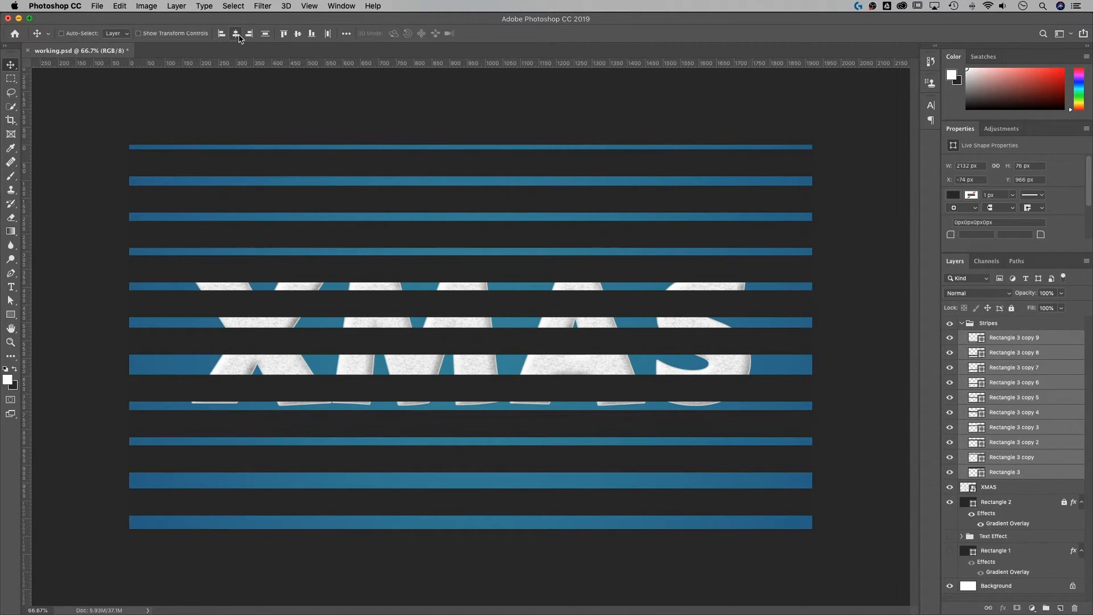
left_click(348, 34)
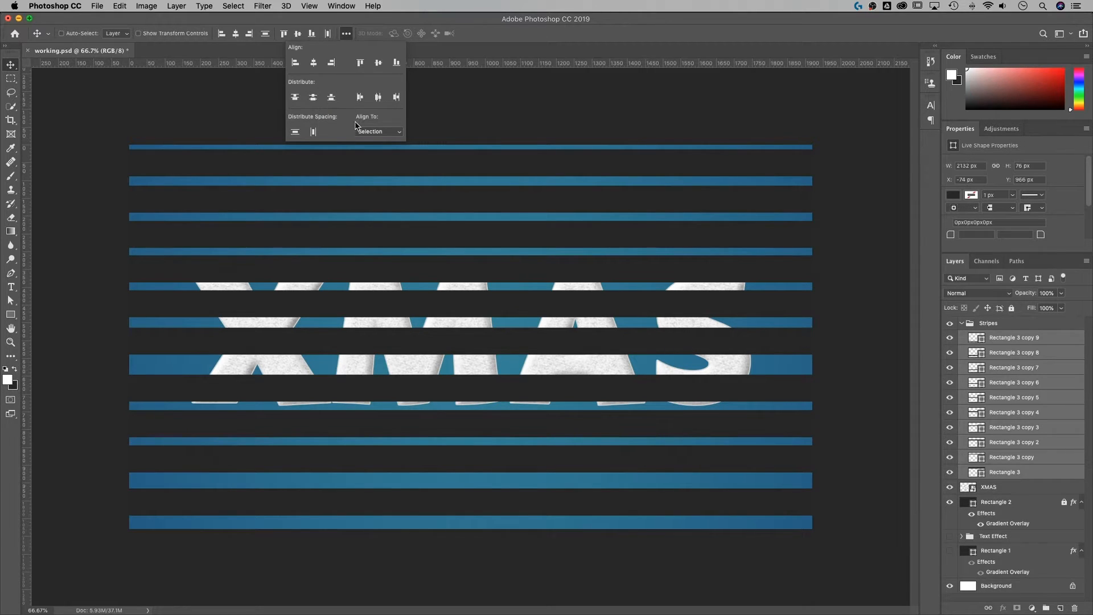
left_click(314, 98)
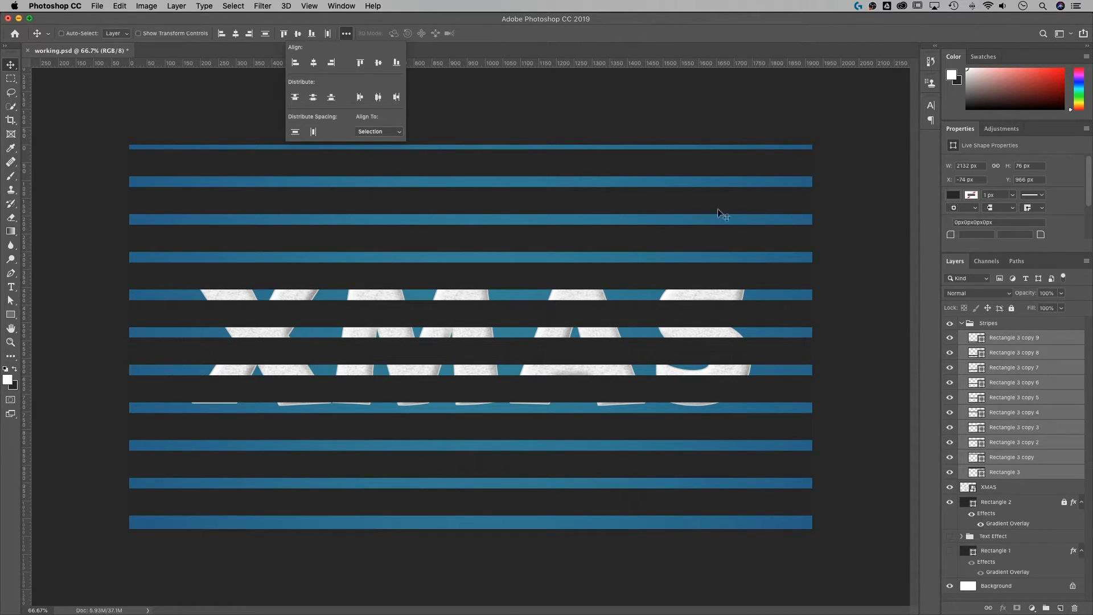
left_click(495, 20)
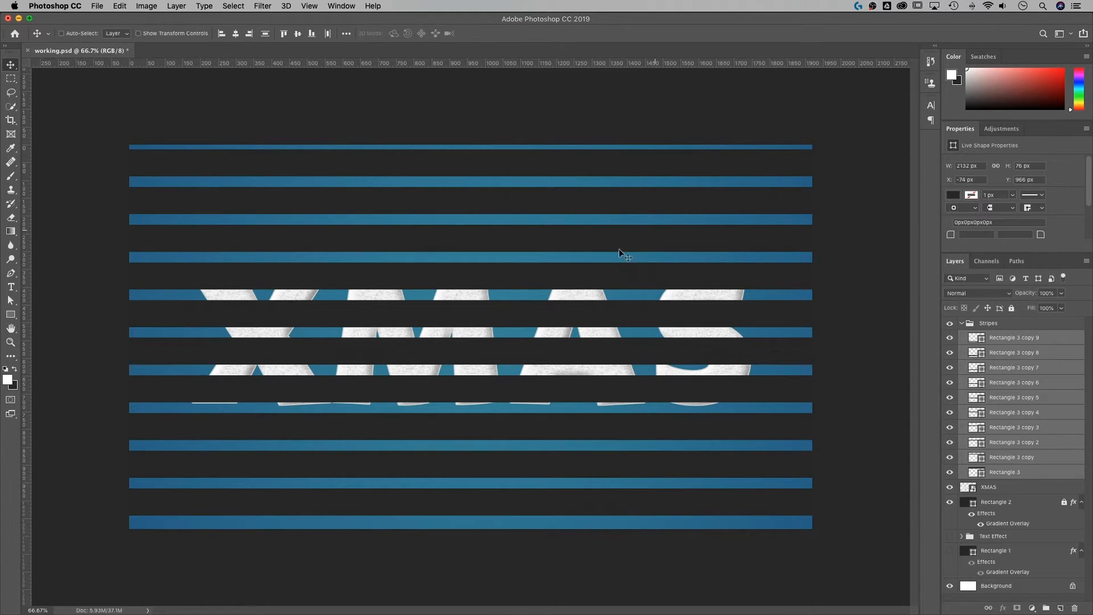
Step: Collapse the Stripes group, convert it to a smart object, and open its contents for editing
left_click(962, 324)
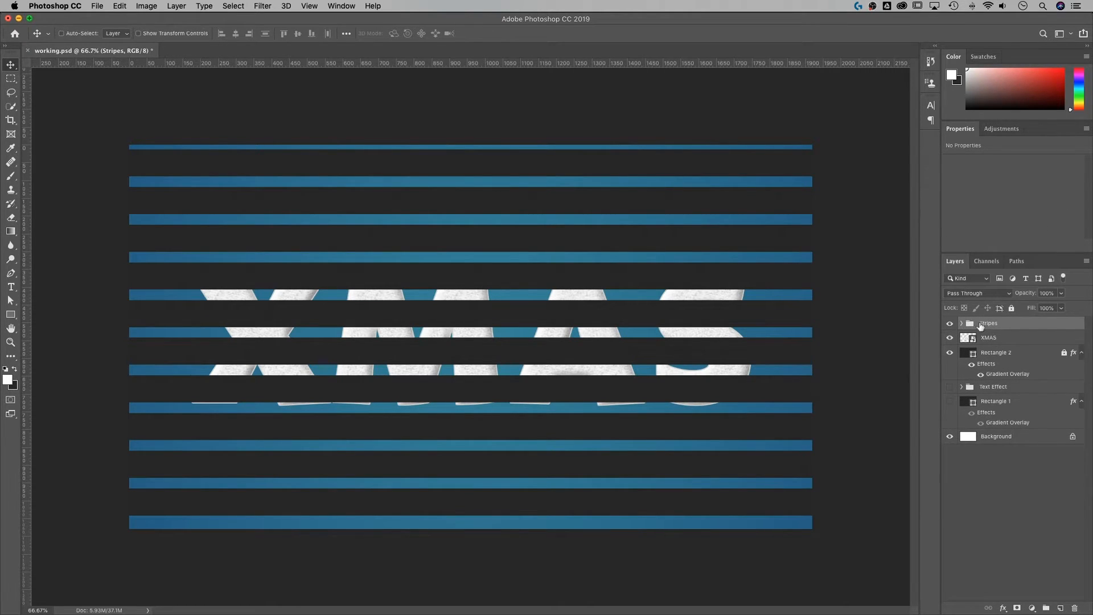
left_click(950, 323)
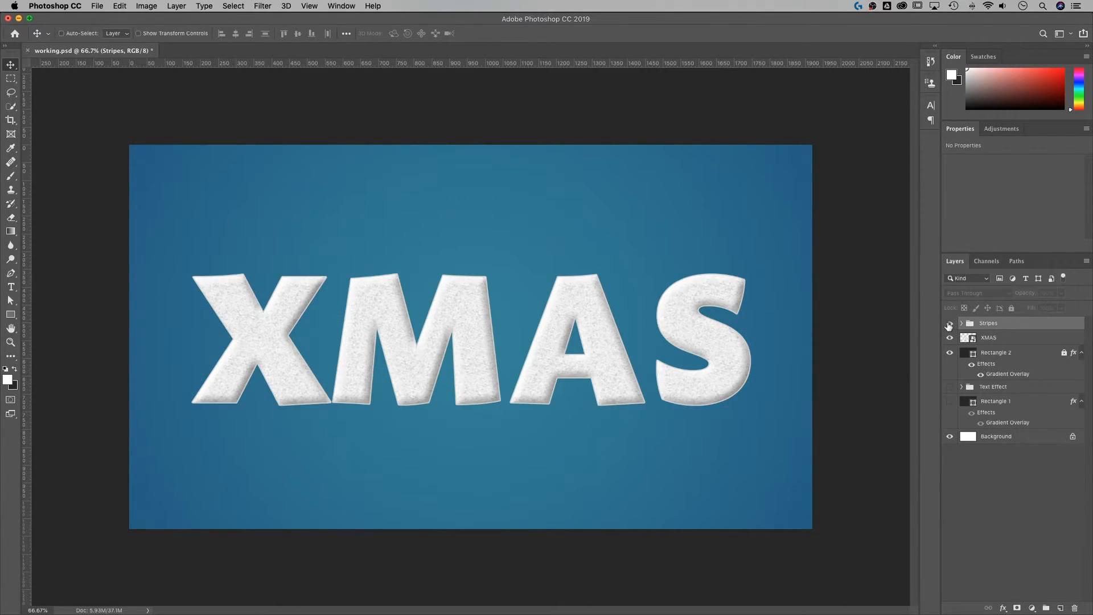
left_click(950, 324)
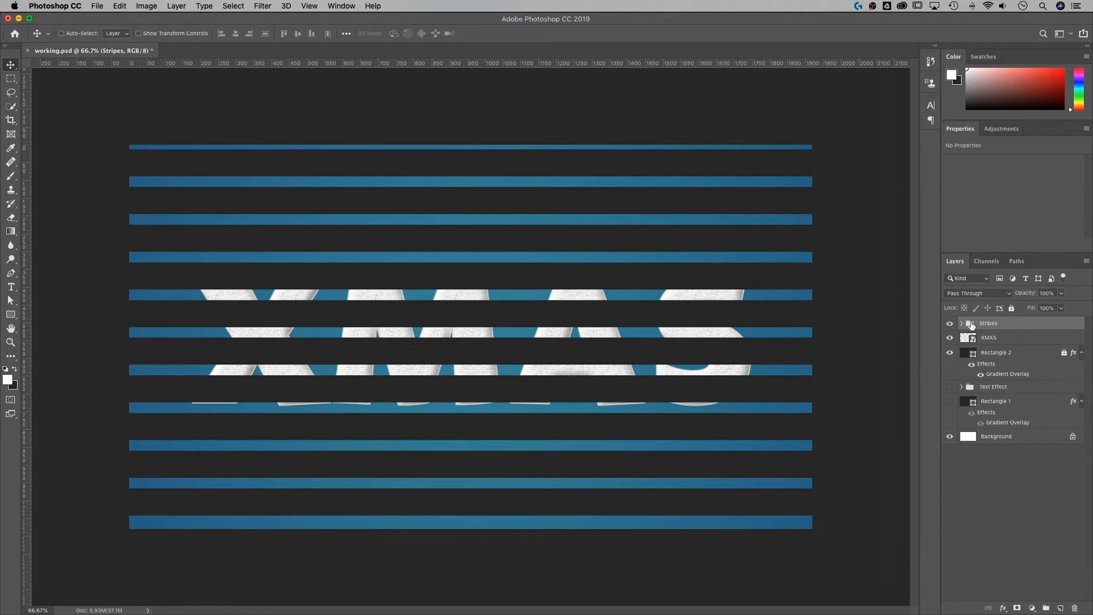
right_click(1008, 324)
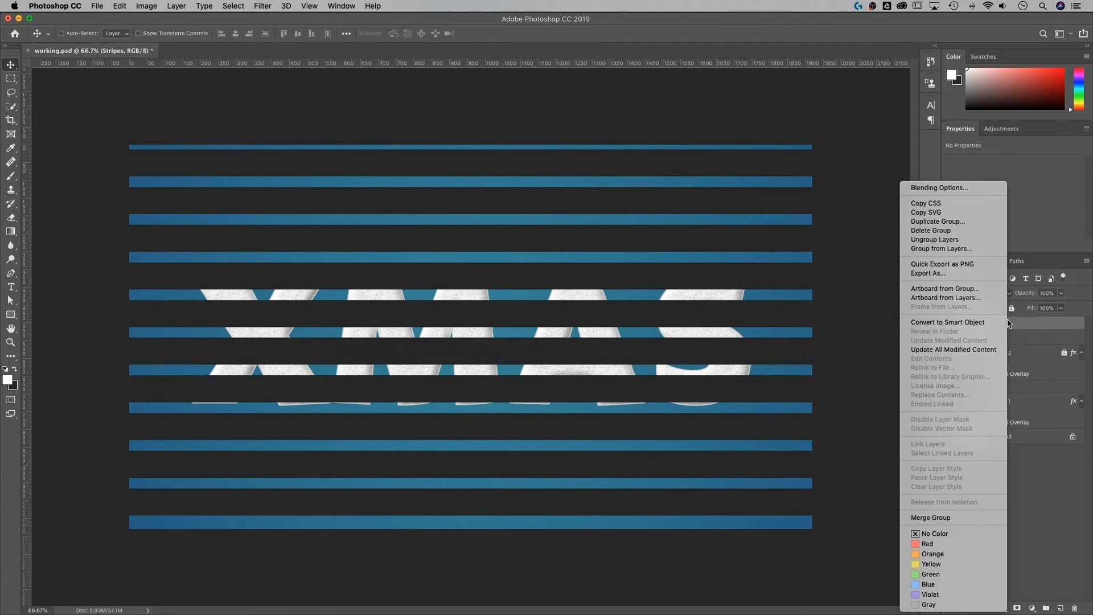
left_click(972, 323)
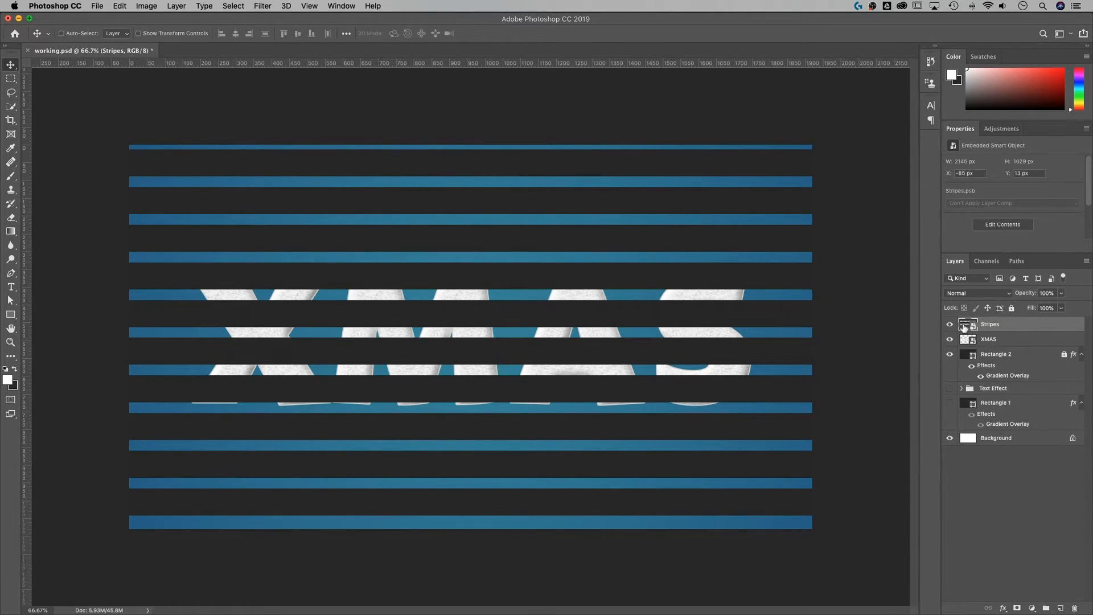
double_click(964, 326)
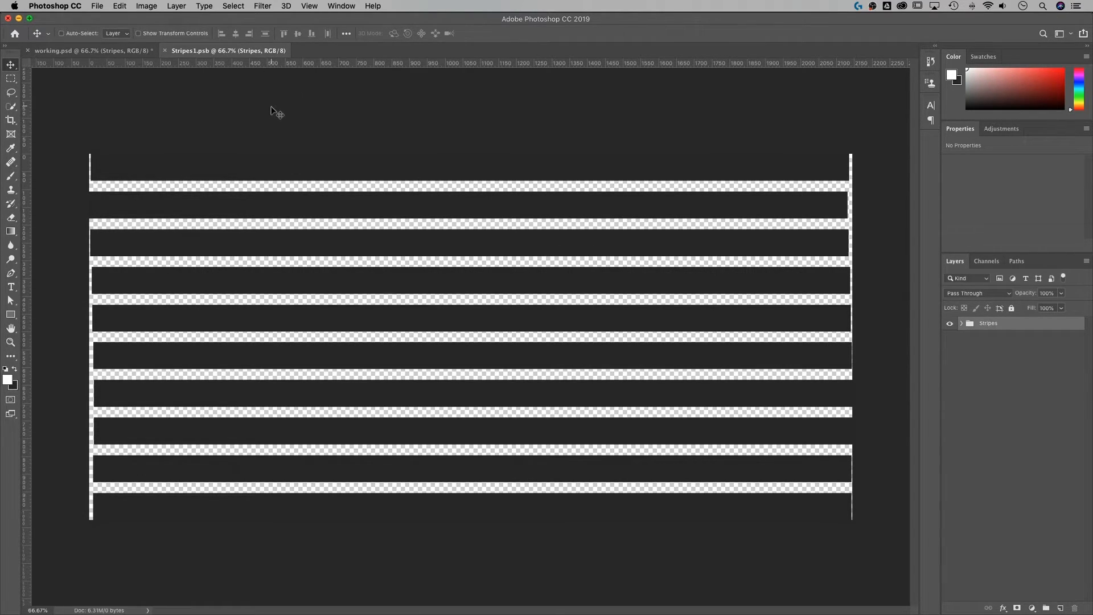
Step: Add a Color Overlay in light coral red at 100% opacity to the Stripes group and apply the layer style
double_click(1028, 326)
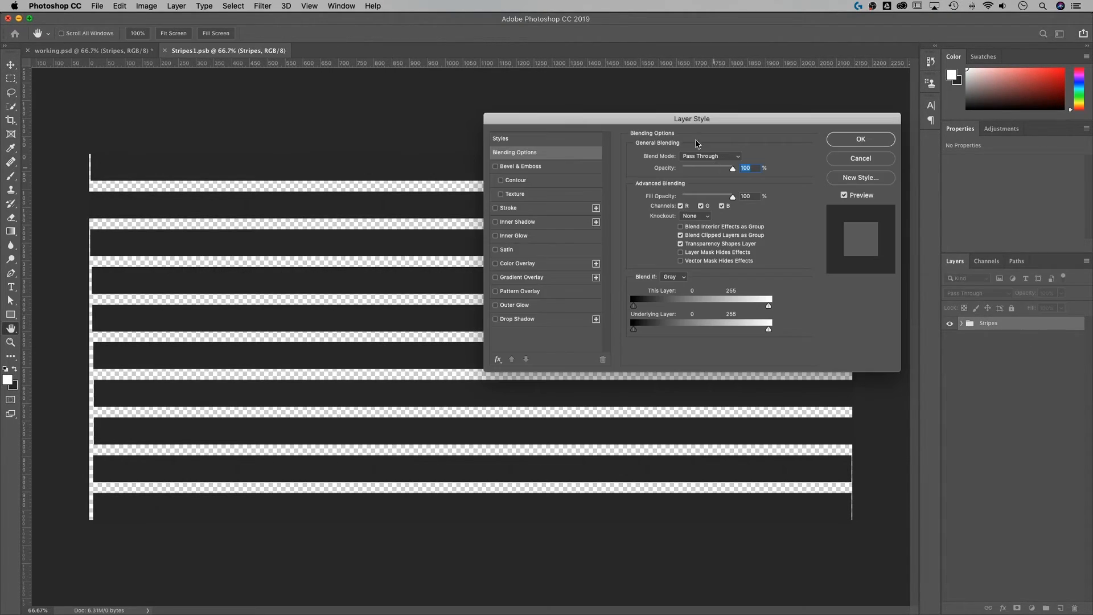
left_click_drag(687, 121, 674, 122)
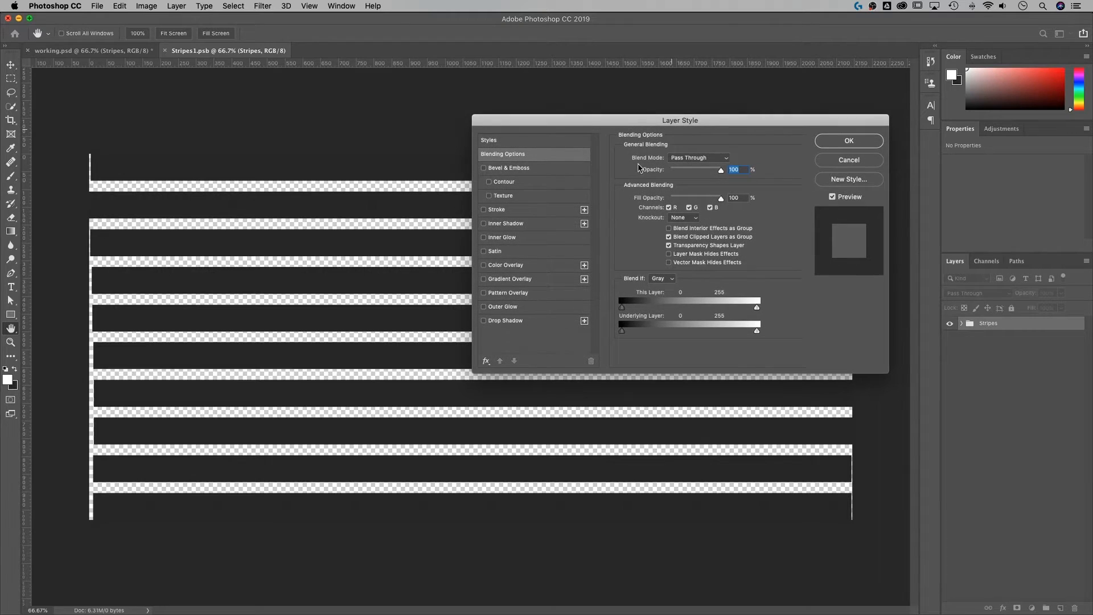
left_click(513, 267)
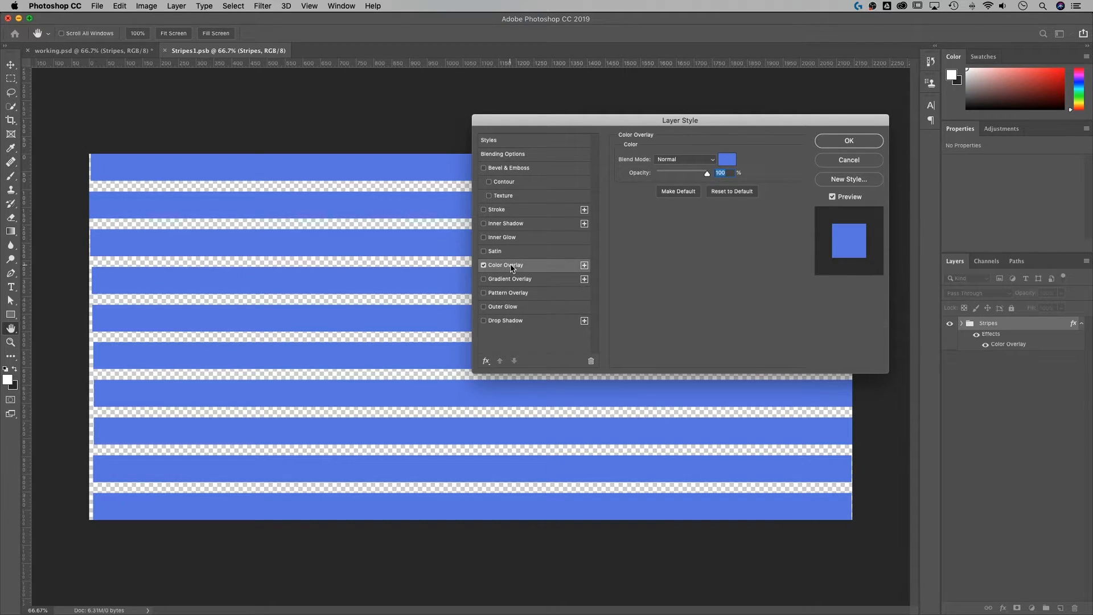
left_click(728, 161)
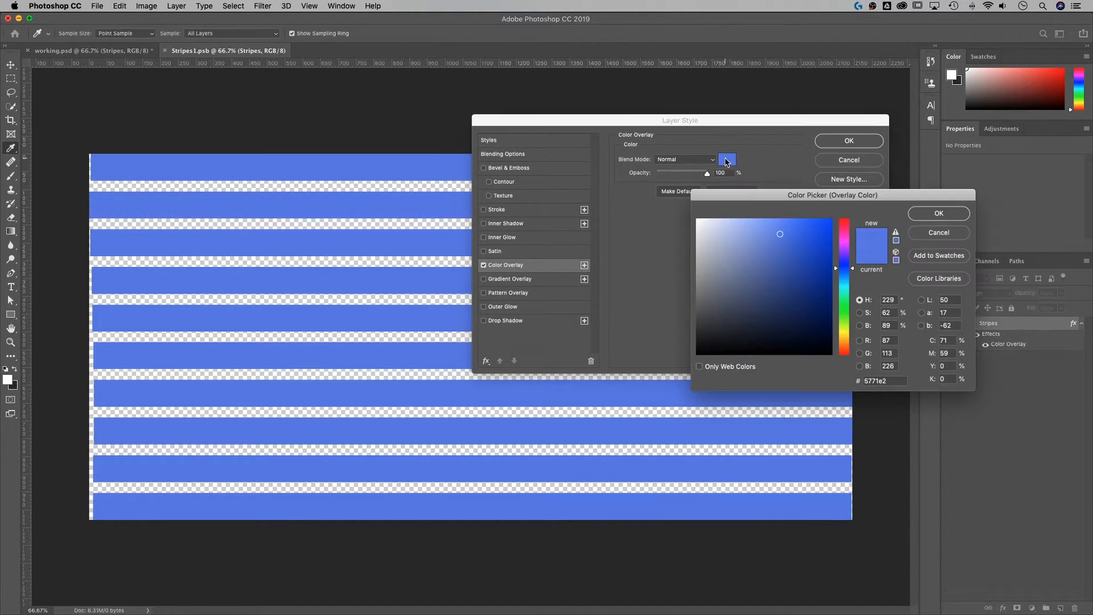
left_click_drag(850, 261, 847, 218)
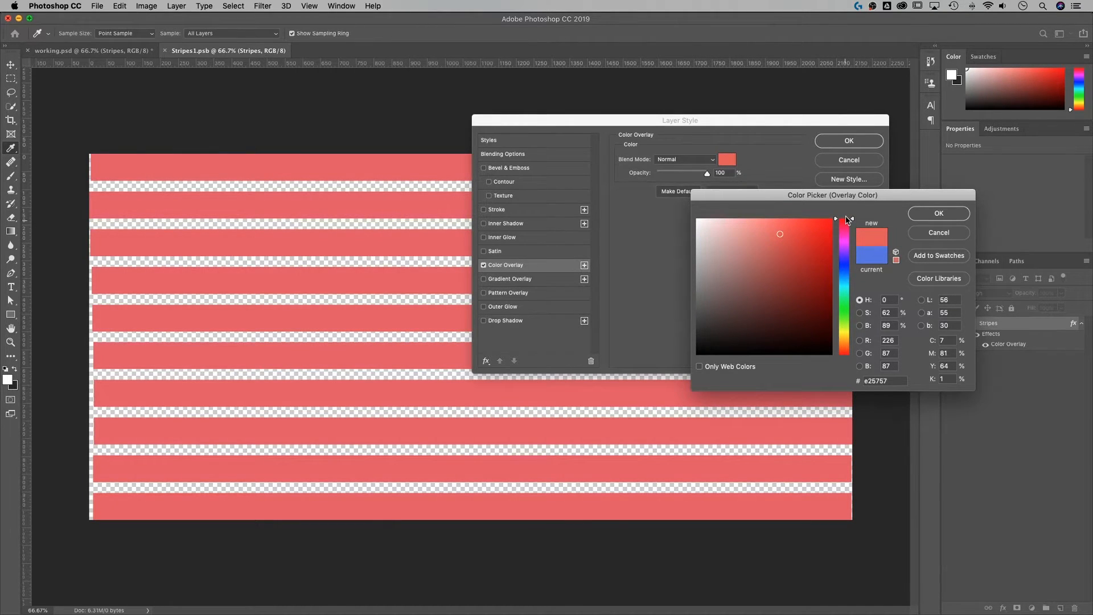
left_click(782, 233)
left_click(920, 218)
left_click(849, 141)
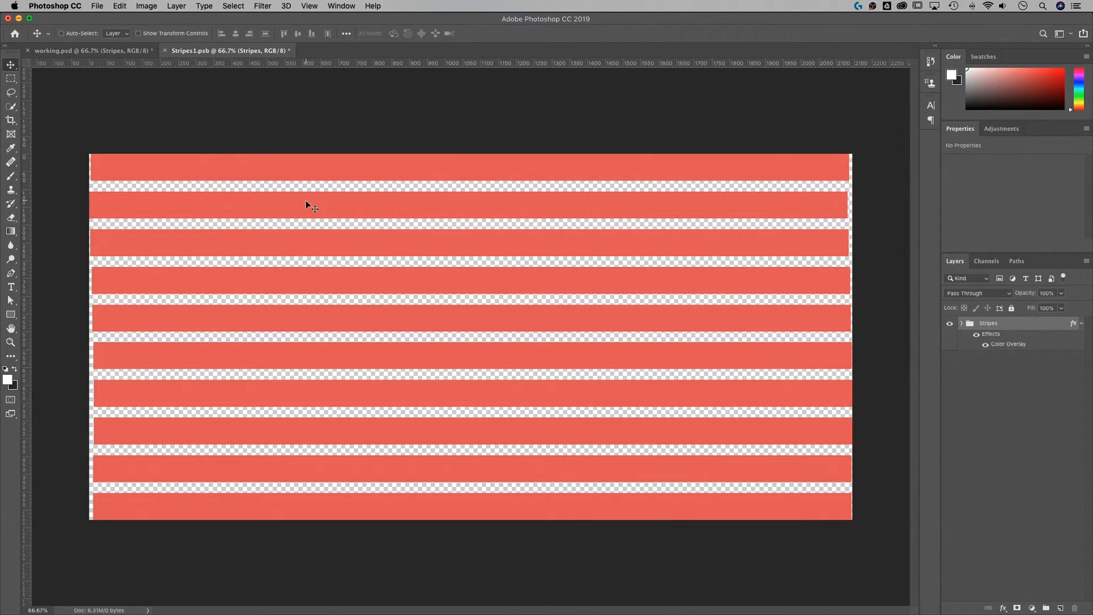
Step: Save the recolored stripes contents and close them to update the smart object in the main document
key("super")
key("super+s")
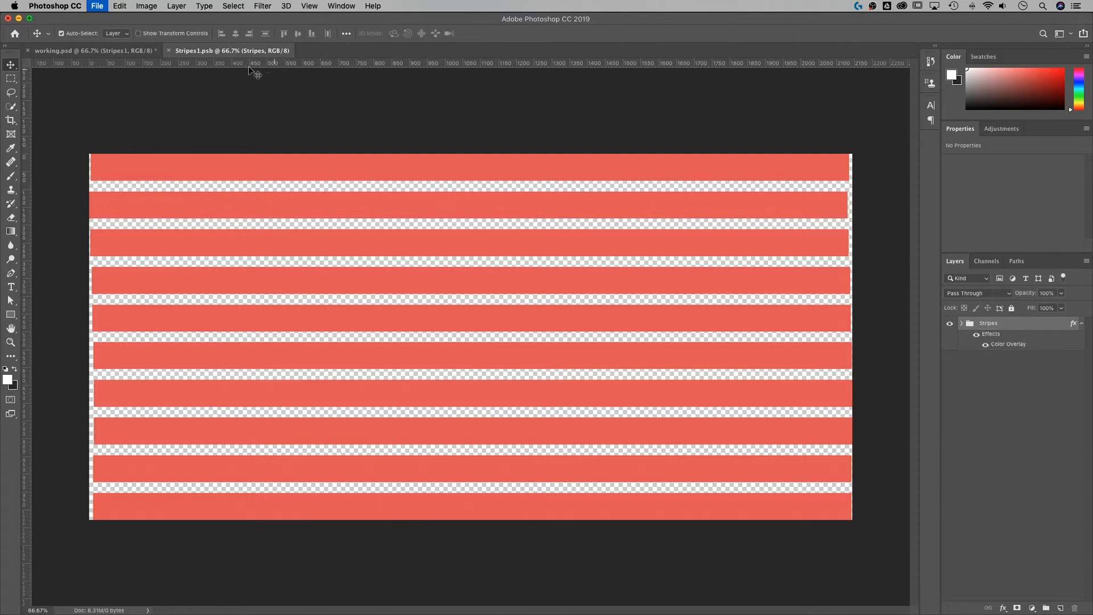
left_click(168, 51)
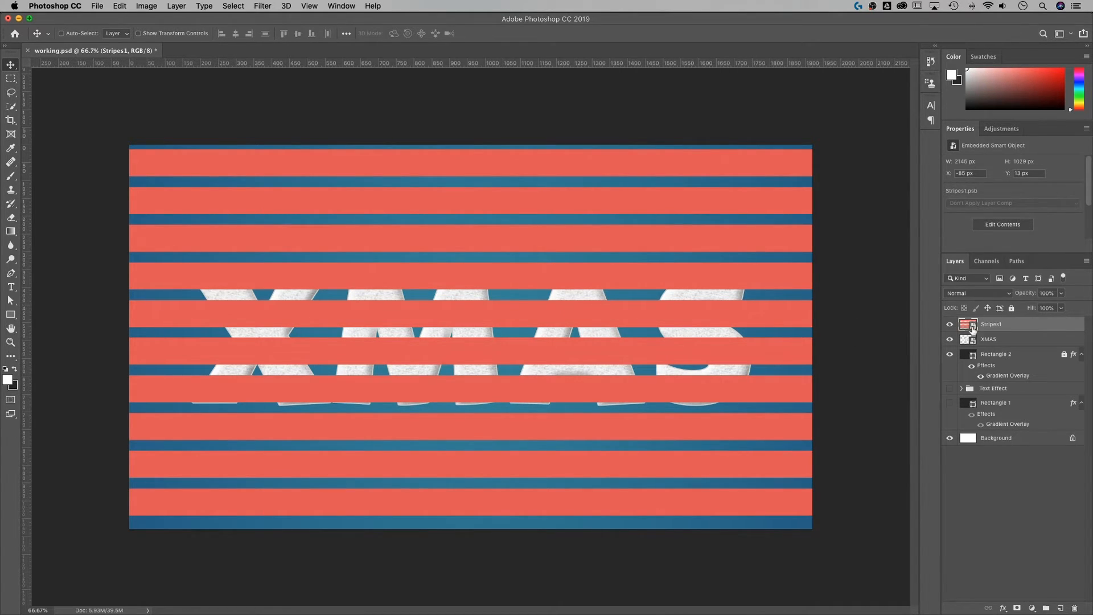
Step: Clip the Stripes1 layer to the XMAS layer and set its blend mode to Multiply
mouse_move(1003, 335)
left_mouse_down()
mouse_move(996, 343)
mouse_move(990, 326)
left_mouse_up()
left_click(998, 329, "alt")
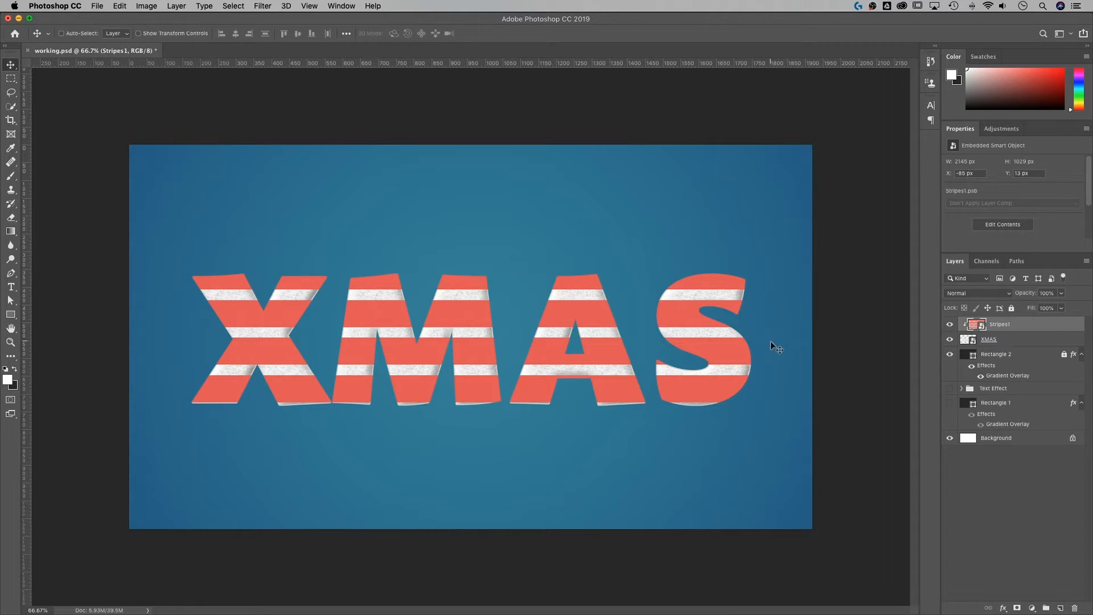
left_click(960, 294)
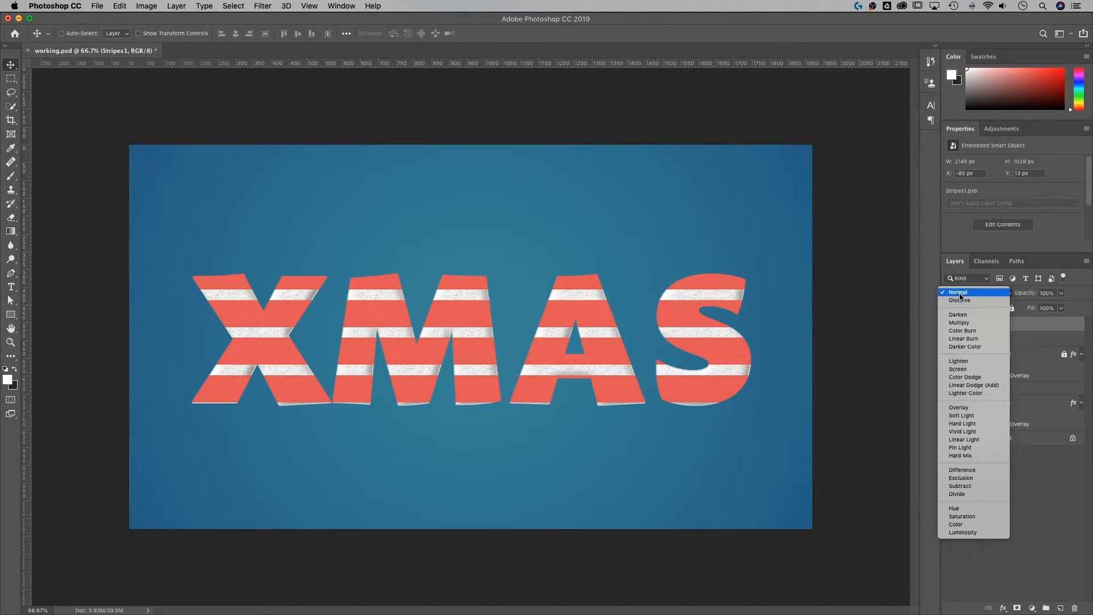
left_click(962, 323)
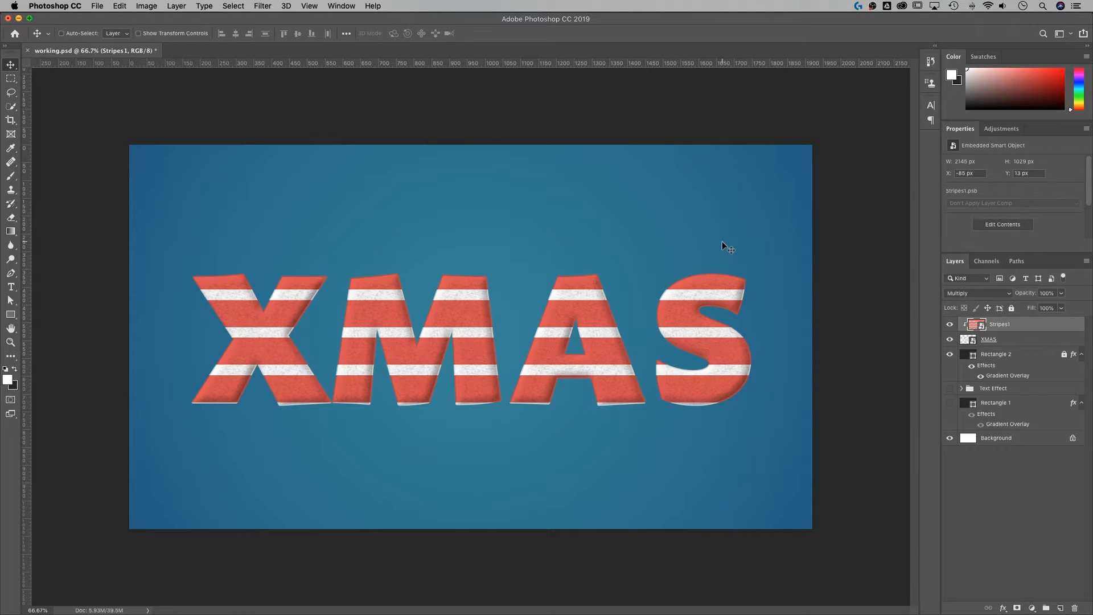
Step: Rotate the Stripes1 smart object to about -58° so the stripes run diagonally across the letters
key("super")
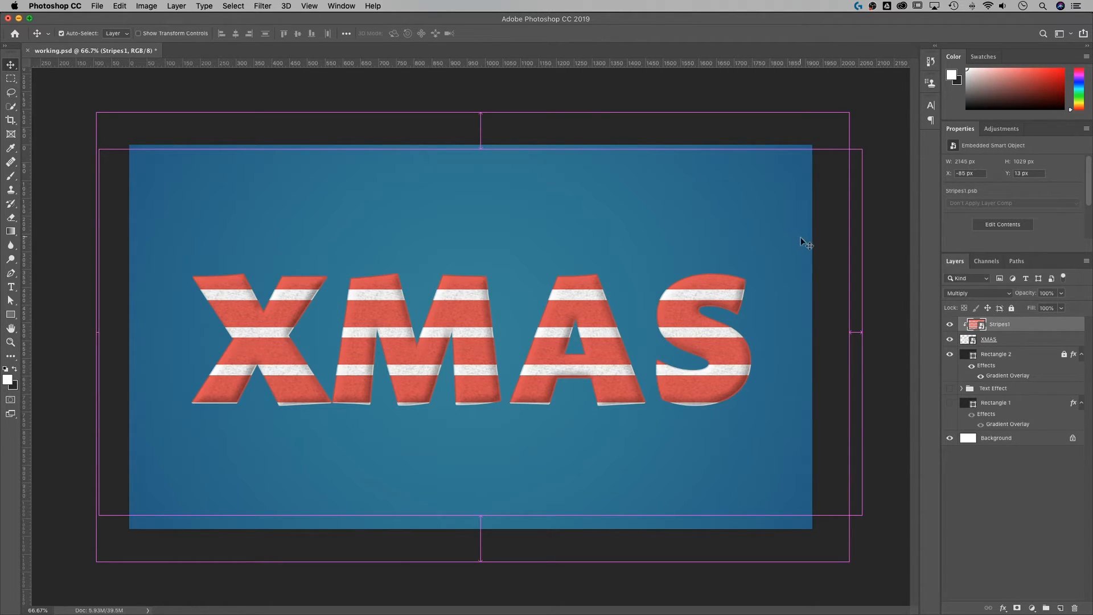
key("super+t")
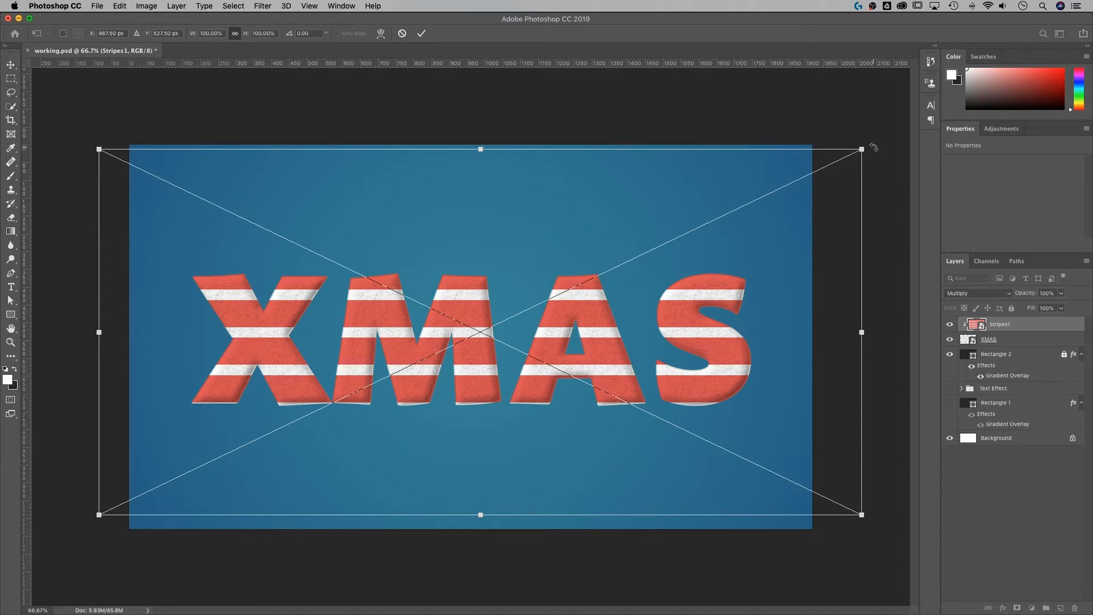
left_click_drag(878, 150, 514, 68)
key("Return")
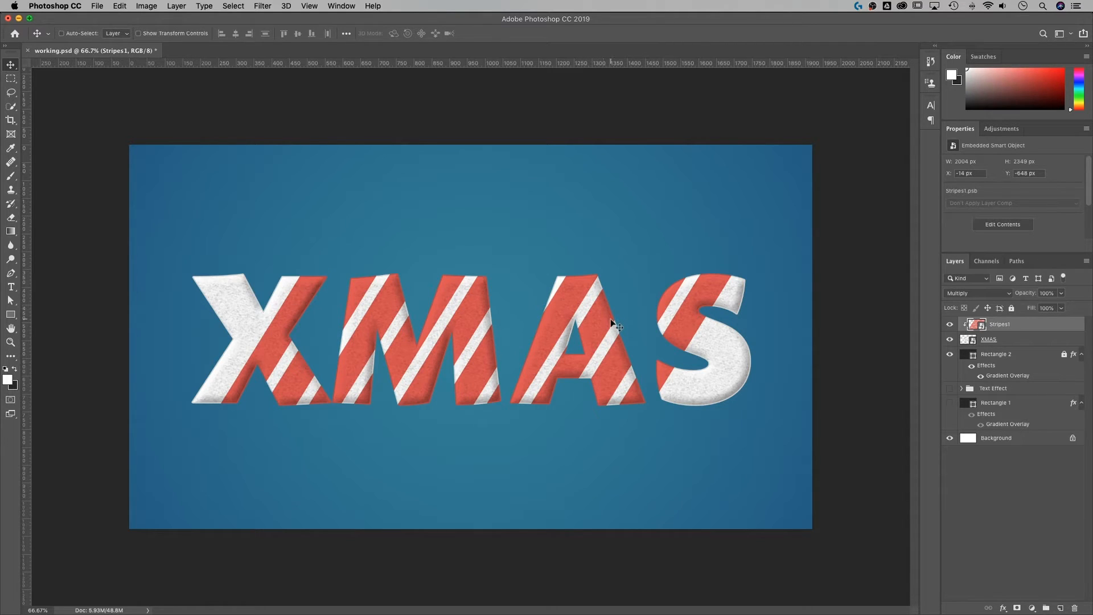
Step: Try enlarging the diagonal stripes to about 165% to cover the whole word, and undo the scaling
key("super+minus")
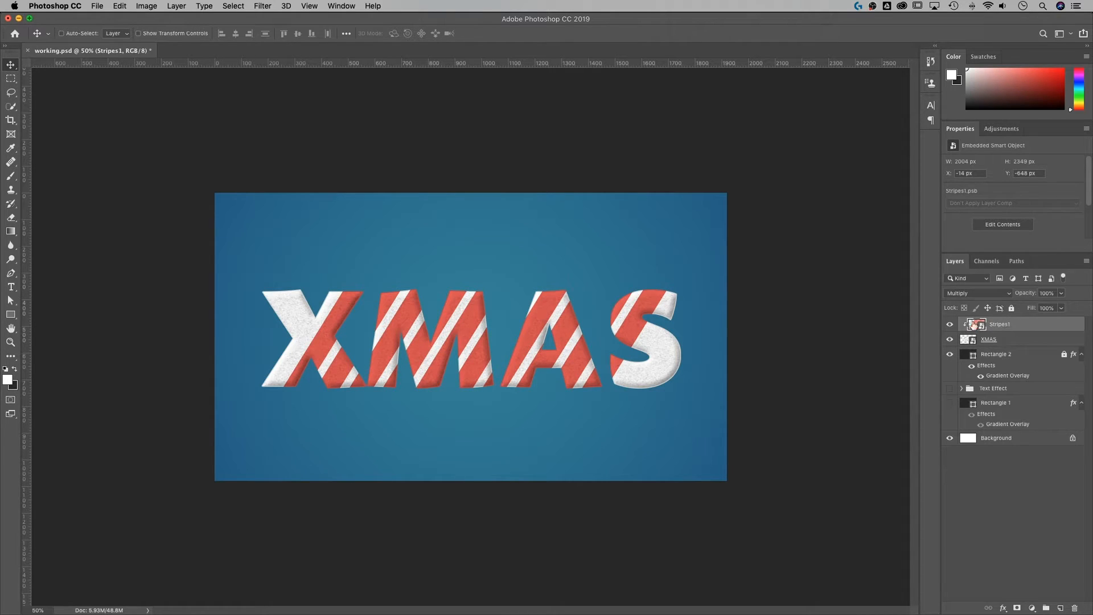
key("super+t")
left_click_drag(716, 297, 717, 235)
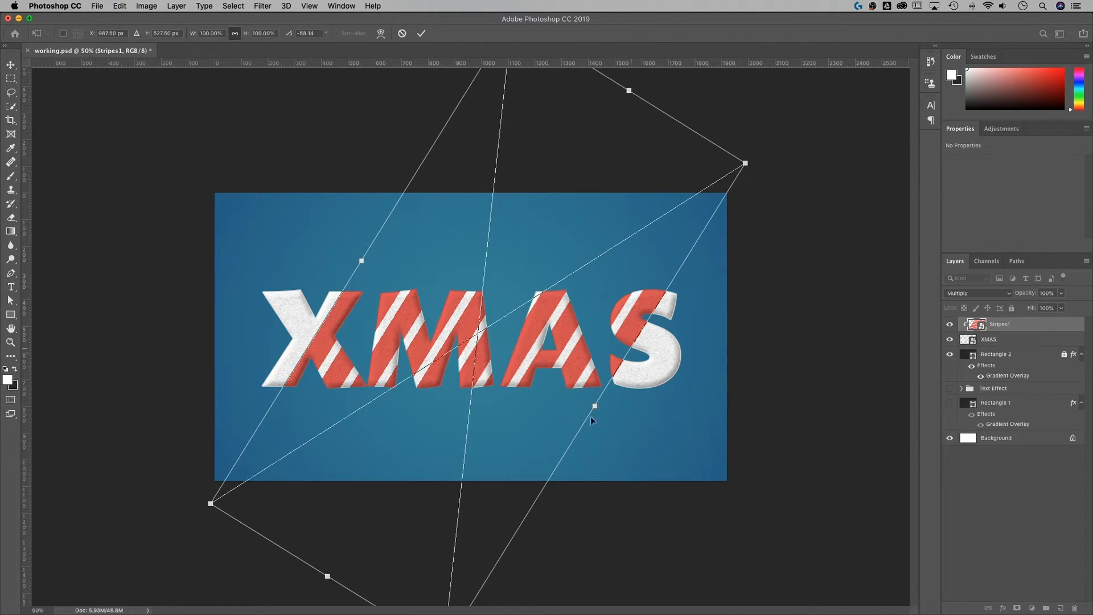
left_click_drag(595, 406, 678, 442)
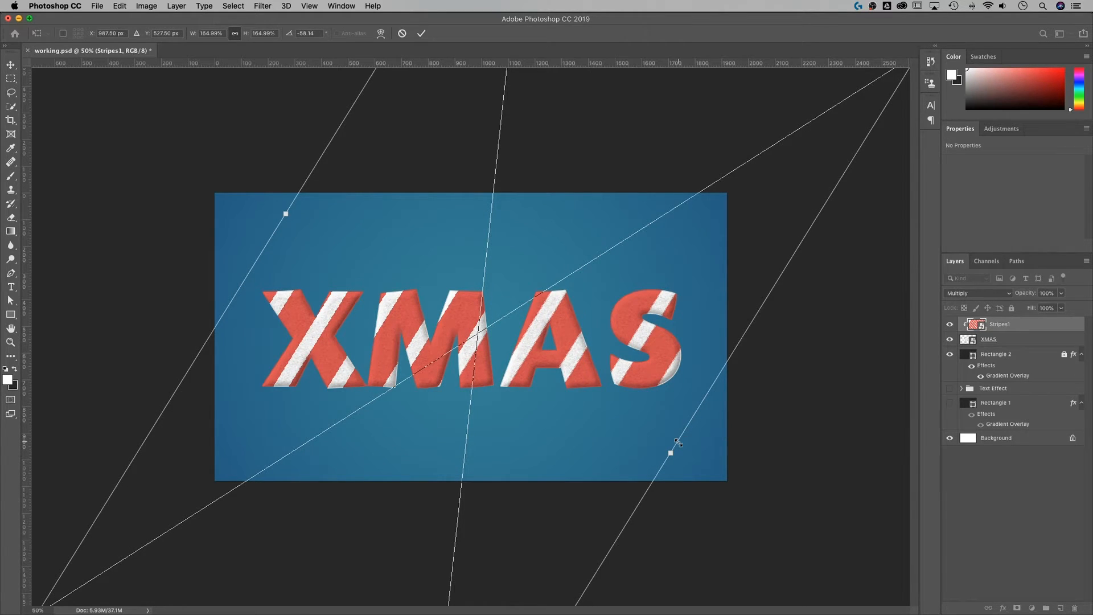
key("Return")
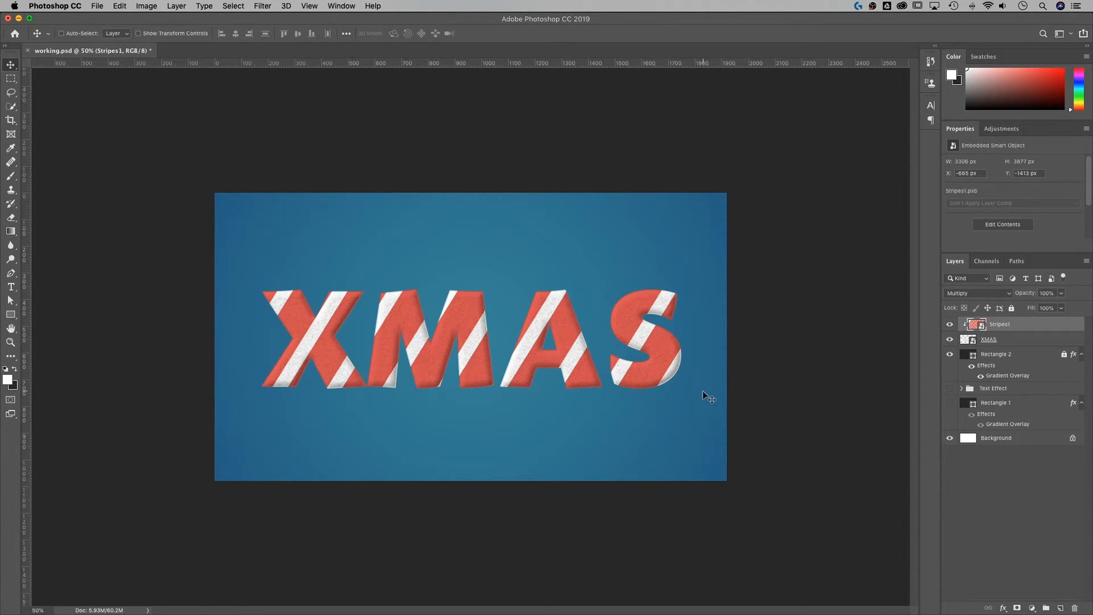
key("super+z")
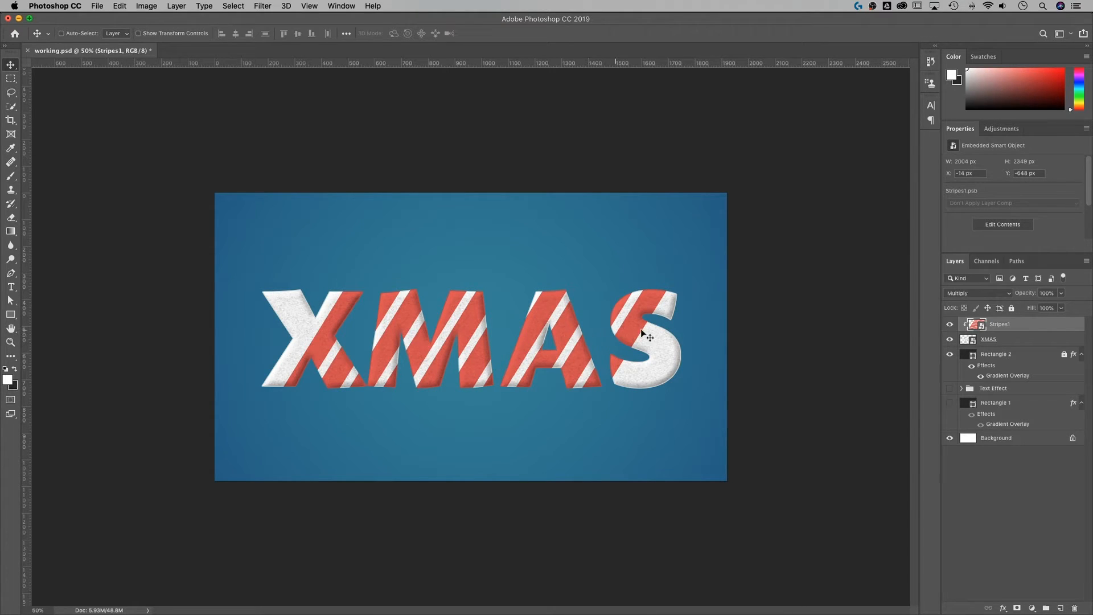
Step: Open the Stripes1 smart object's contents and extend the canvas height to 2000 pixels
double_click(975, 326)
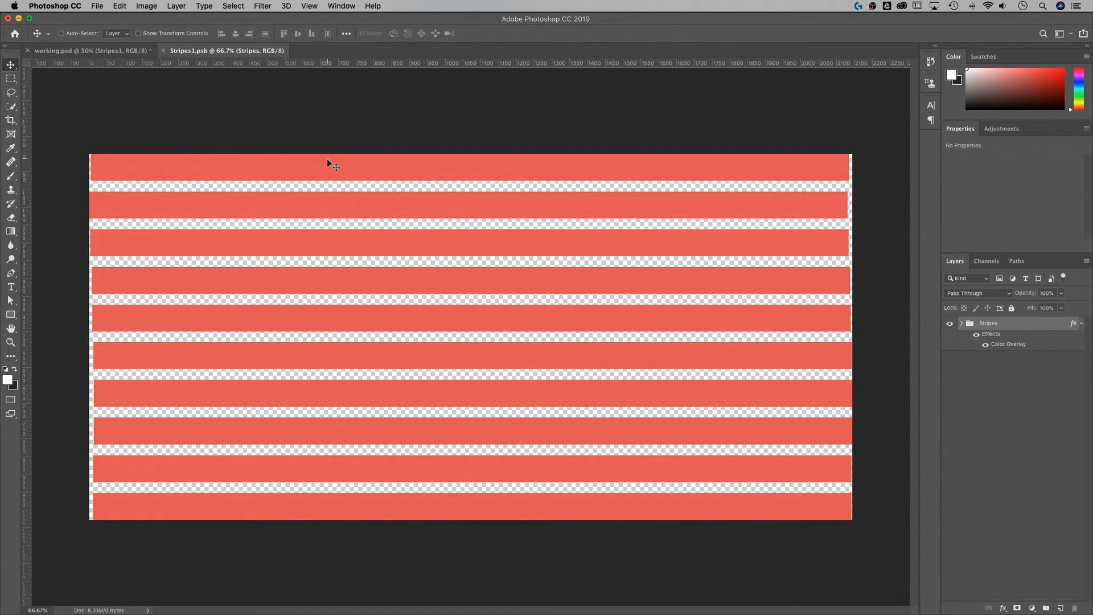
left_click(150, 7)
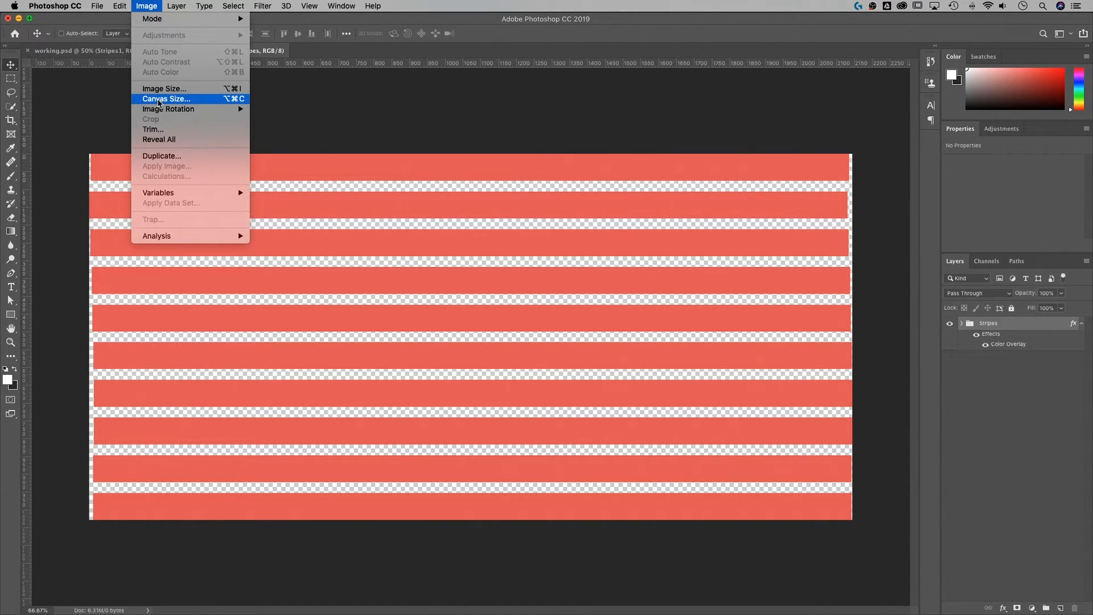
left_click(159, 100)
double_click(530, 259)
type("2000")
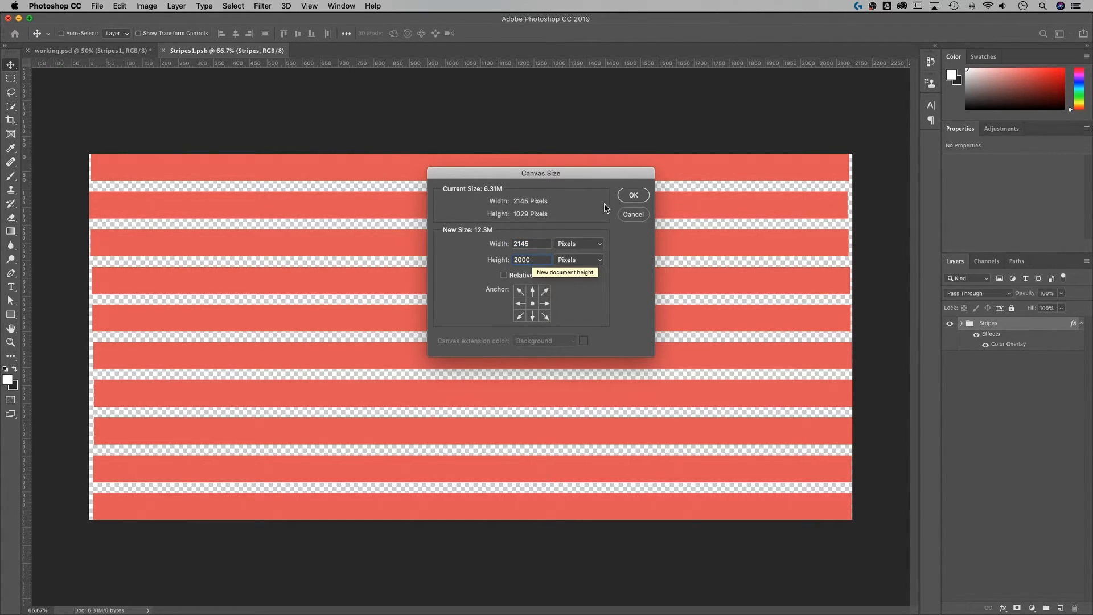
left_click(633, 195)
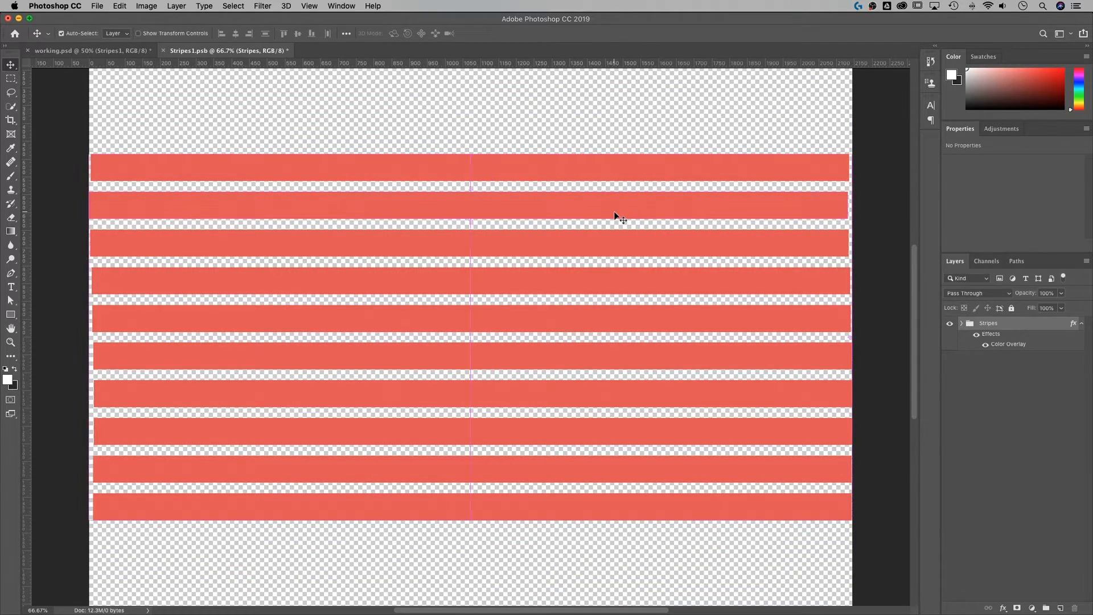
Step: Move all ten stripes down to the canvas's lower edge and place a duplicate set above them to fill the empty area
key("super+minus")
key("super+minus")
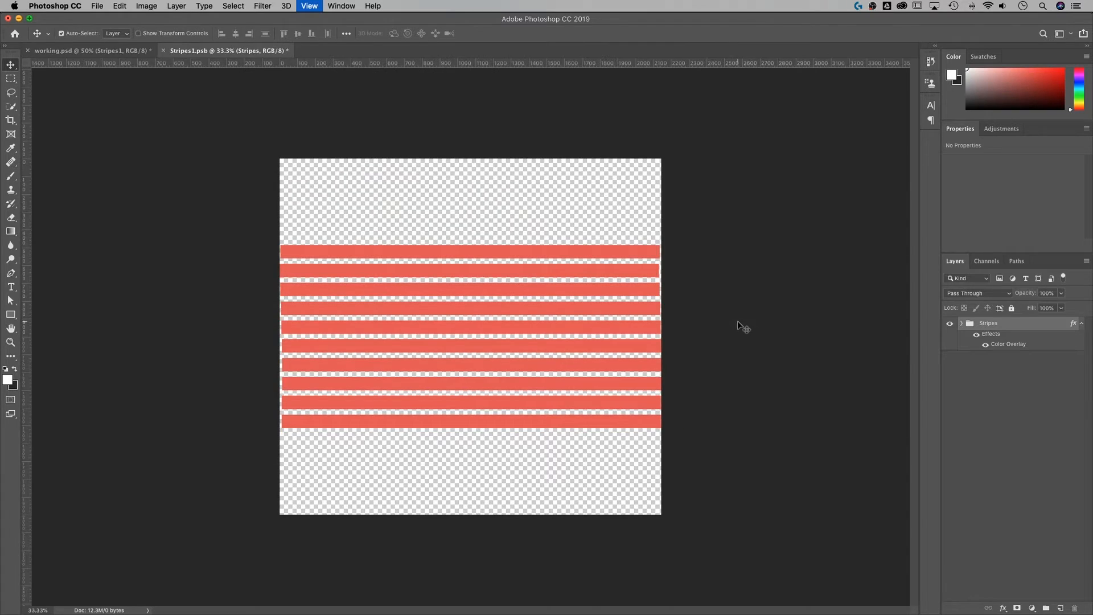
left_click(962, 324)
left_click(1020, 364)
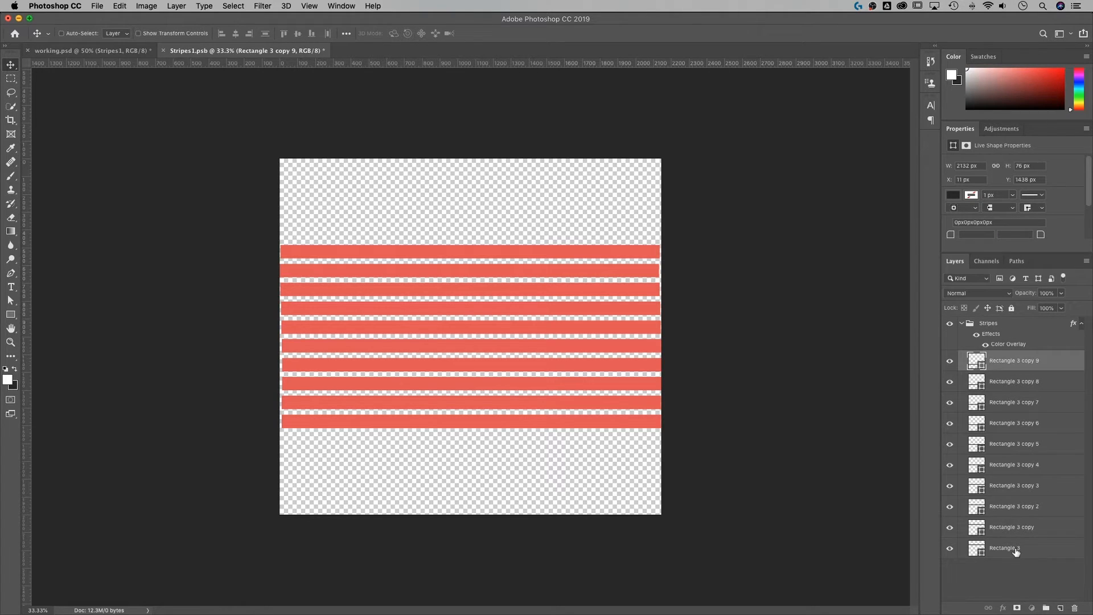
left_click(1017, 550, "shift")
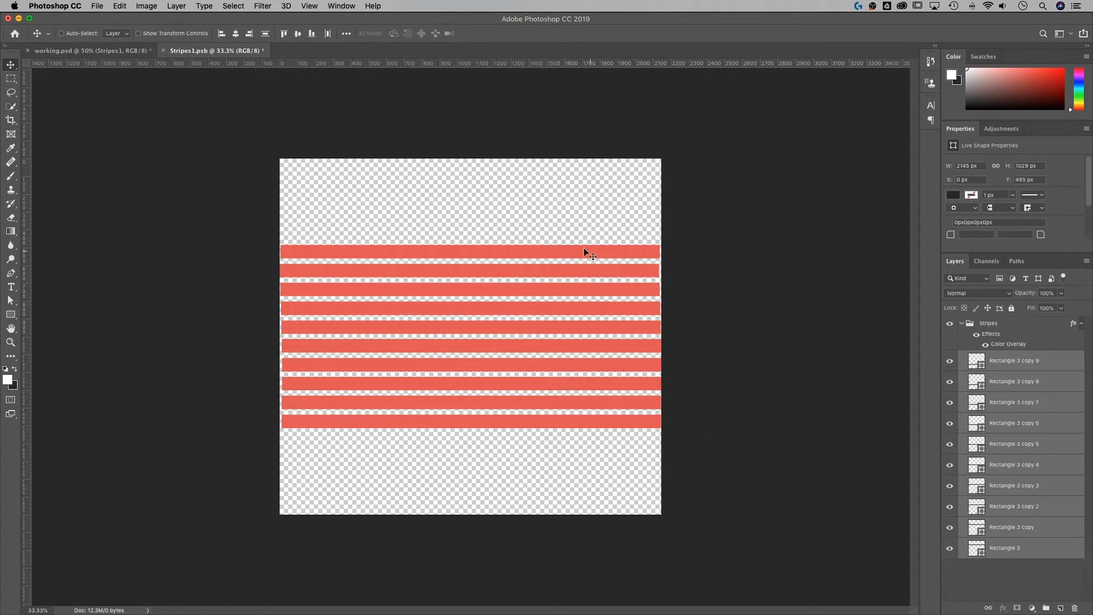
left_click_drag(581, 251, 582, 332)
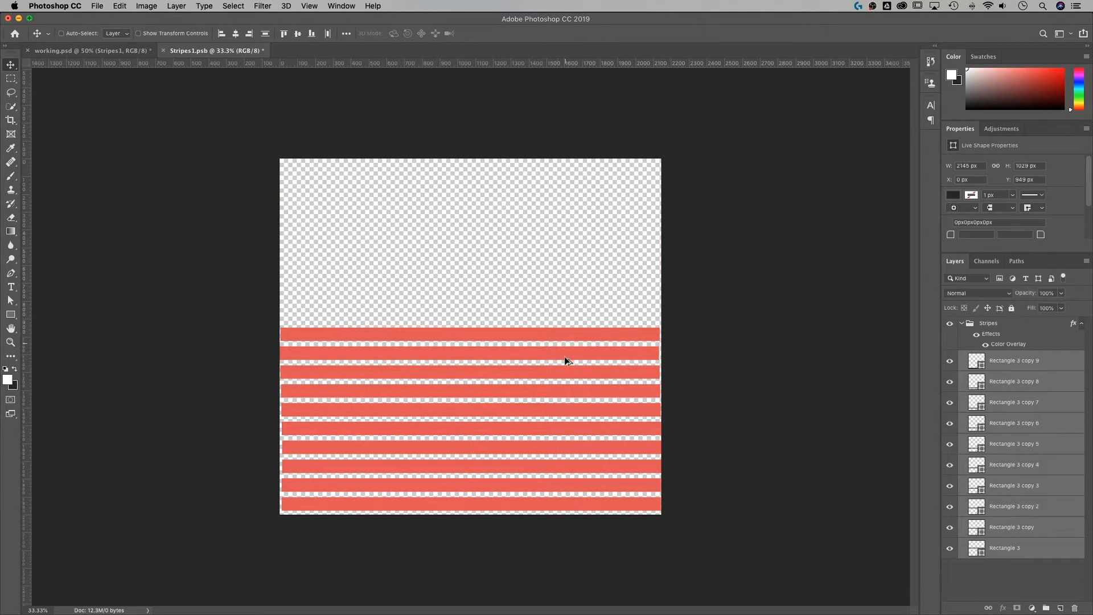
left_click_drag(565, 381, 567, 196)
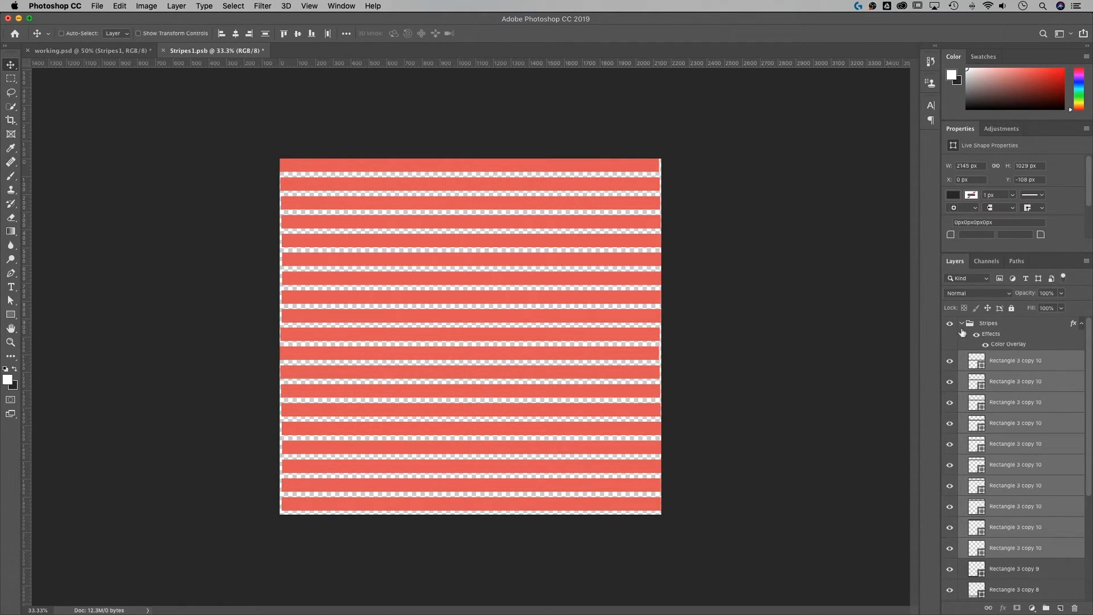
Step: Distribute all twenty stripe layers evenly by their vertical centers, and save and close the smart object's contents
left_click(1061, 362)
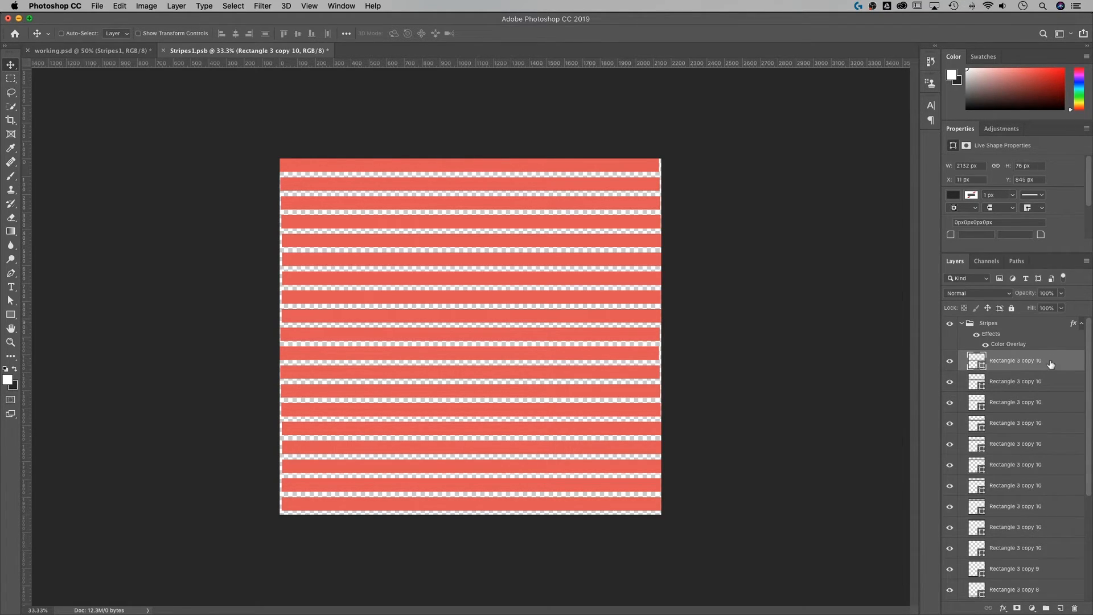
scroll(1051, 365, "down", 8)
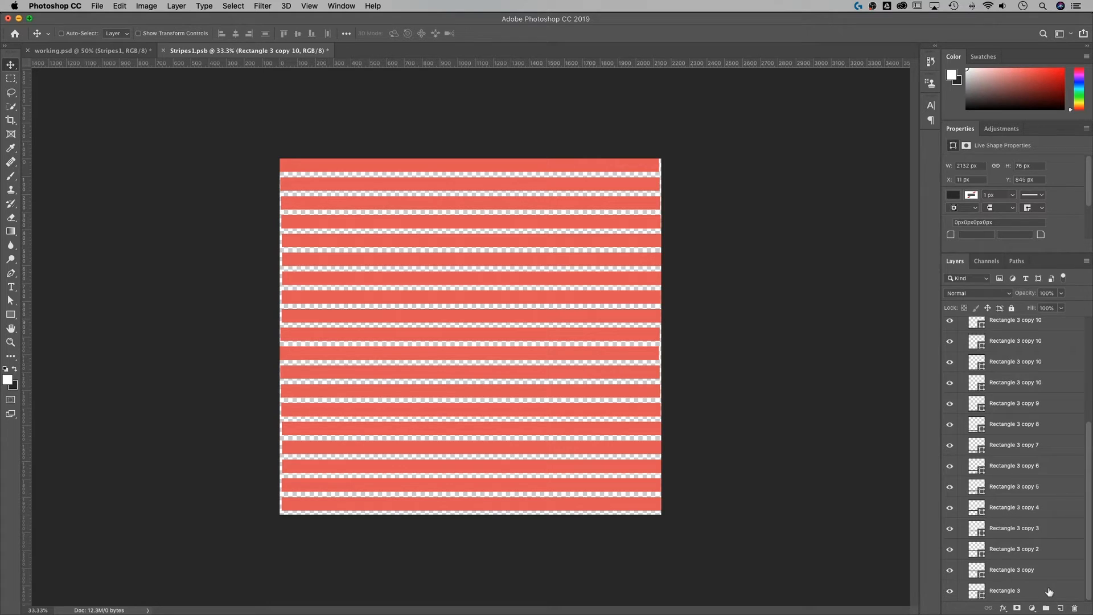
left_click(1050, 593, "shift")
scroll(1042, 484, "up", 8)
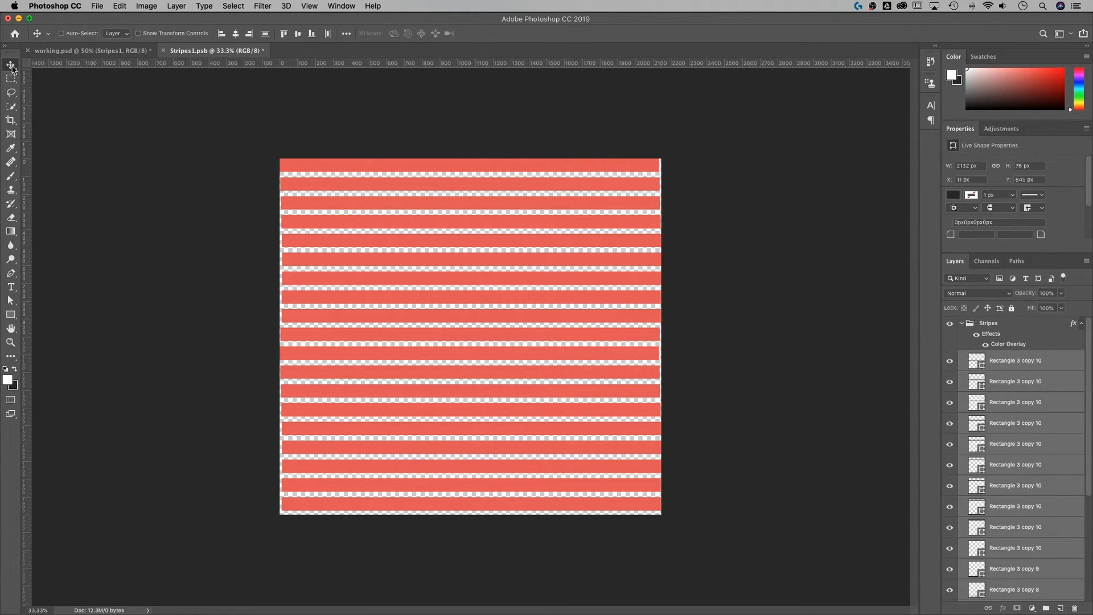
left_click(347, 36)
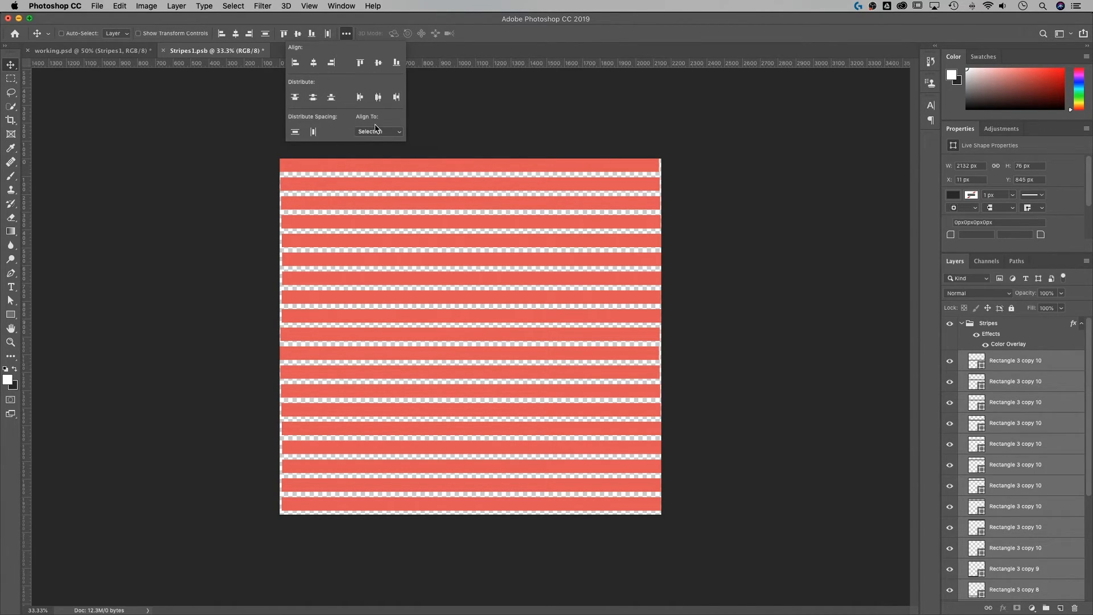
left_click(312, 99)
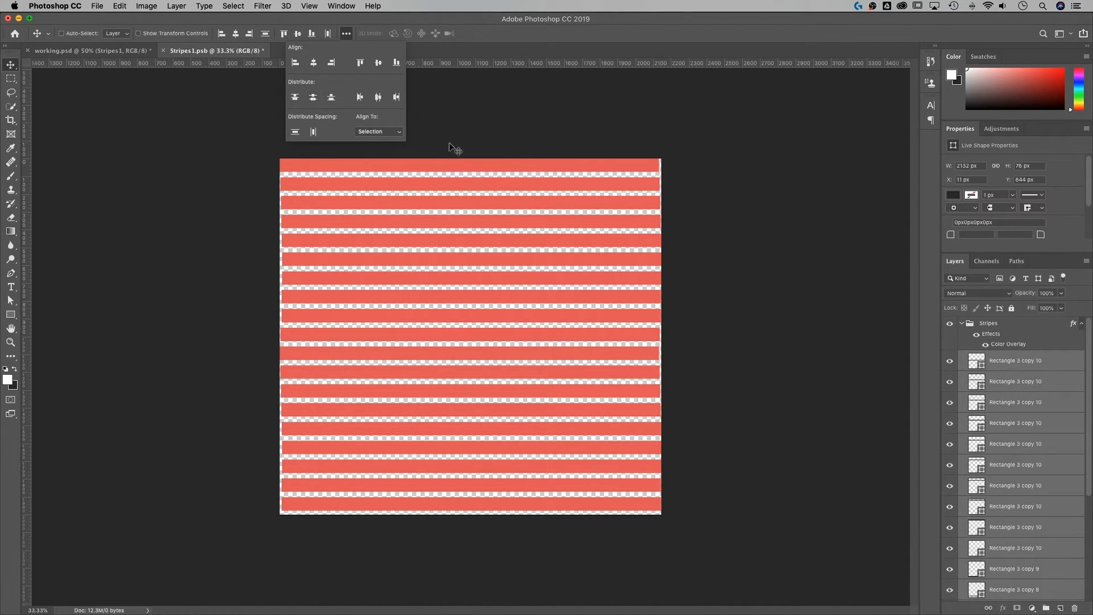
left_click(676, 213)
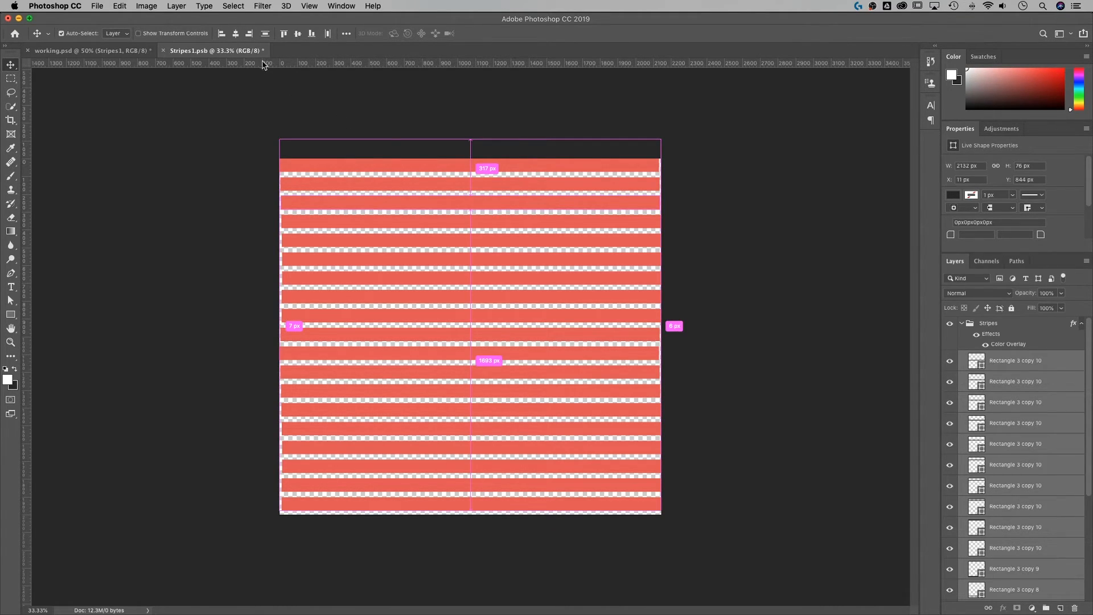
key("super+s")
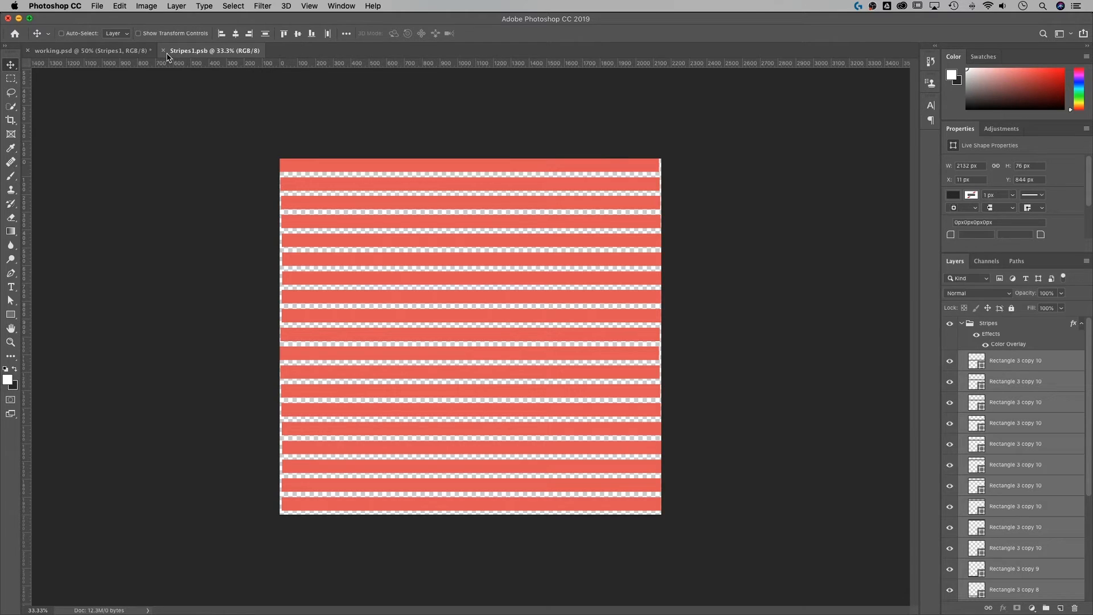
left_click(164, 51)
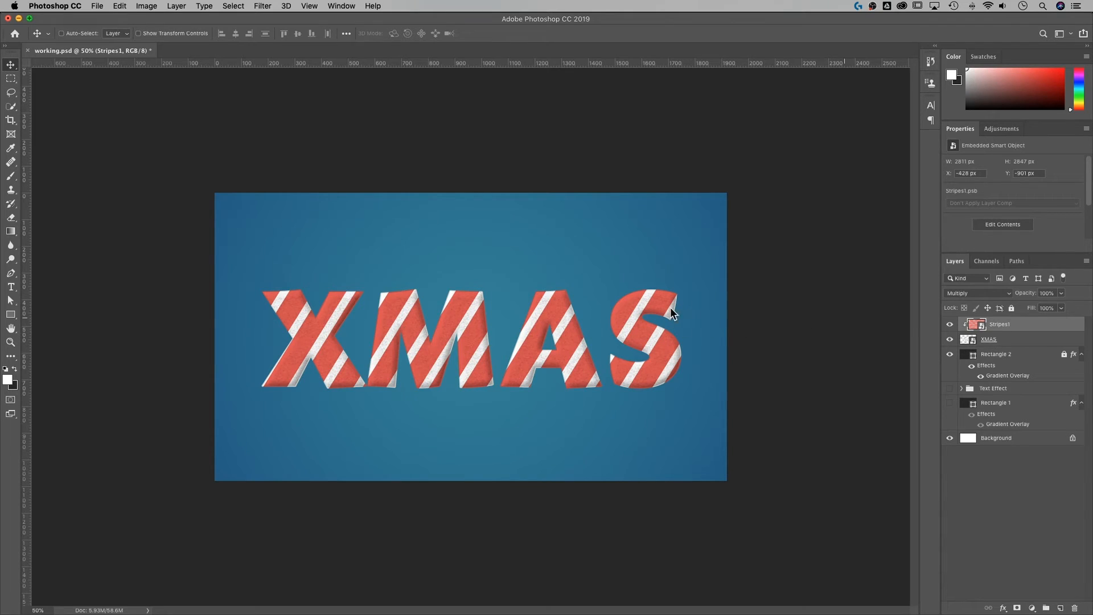
Step: Shift the Stripes1 layer left to X -473 px to fine-tune where the stripes fall on the letters
left_click_drag(649, 314, 641, 313)
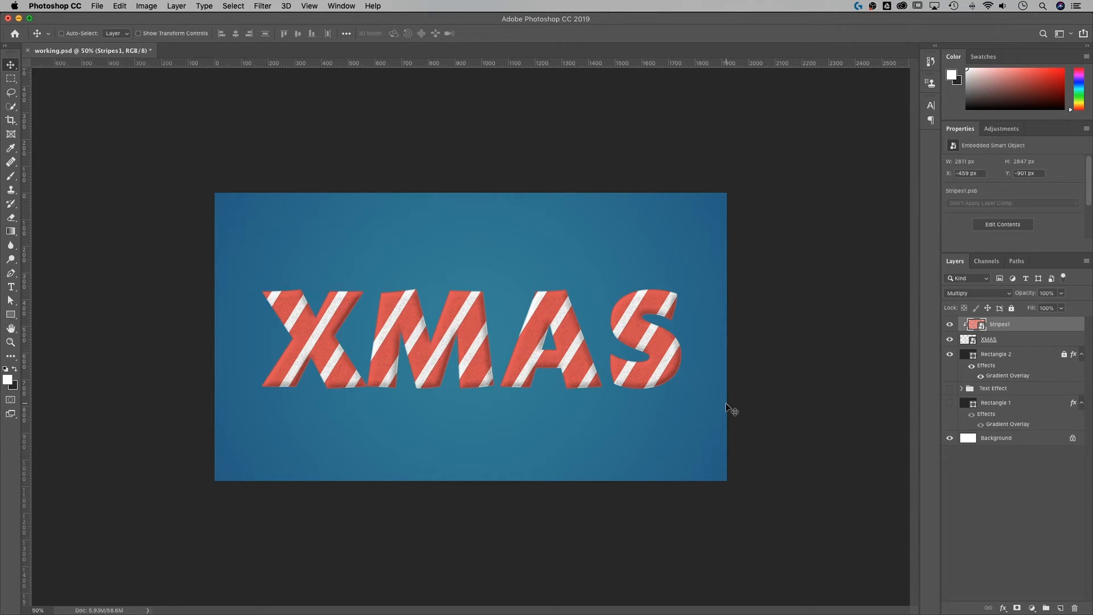
key("Left")
key("Left")
key("Left")
key("Left")
key("Left")
key("Left")
key("Left")
key("Left")
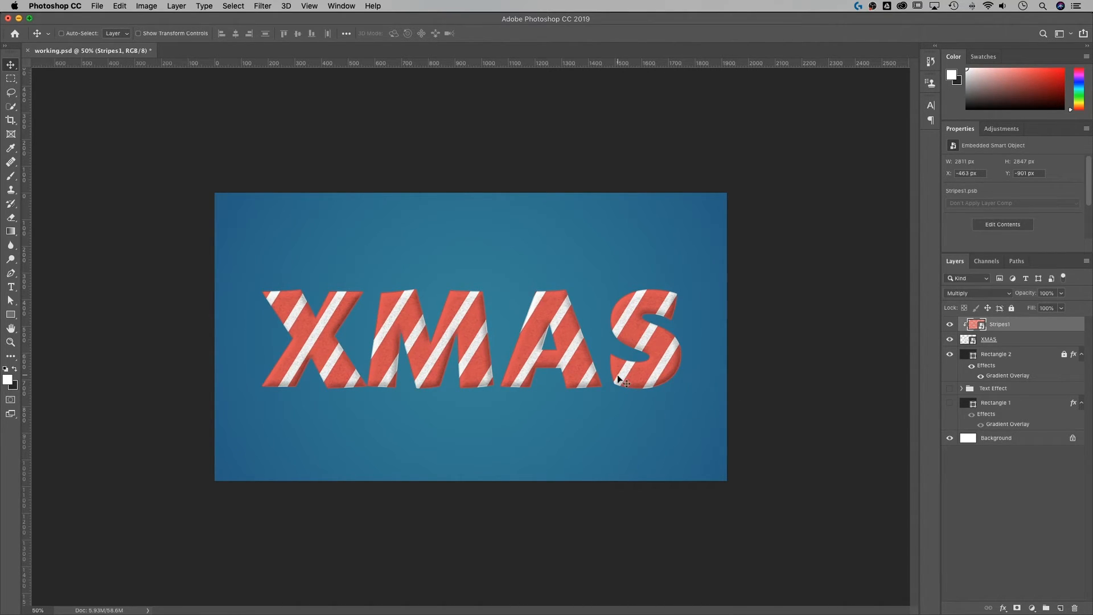
key("Left")
key("Left")
key("Left")
key("Left")
key("Left")
key("Left")
key("Left")
key("Left")
key("Left")
key("Left")
key("Left")
key("Left")
key("Left")
key("Left")
key("Left")
key("Left")
key("Right")
key("Right")
key("Right")
key("Right")
key("Right")
key("Right")
key("Right")
key("Right")
key("Right")
key("Right")
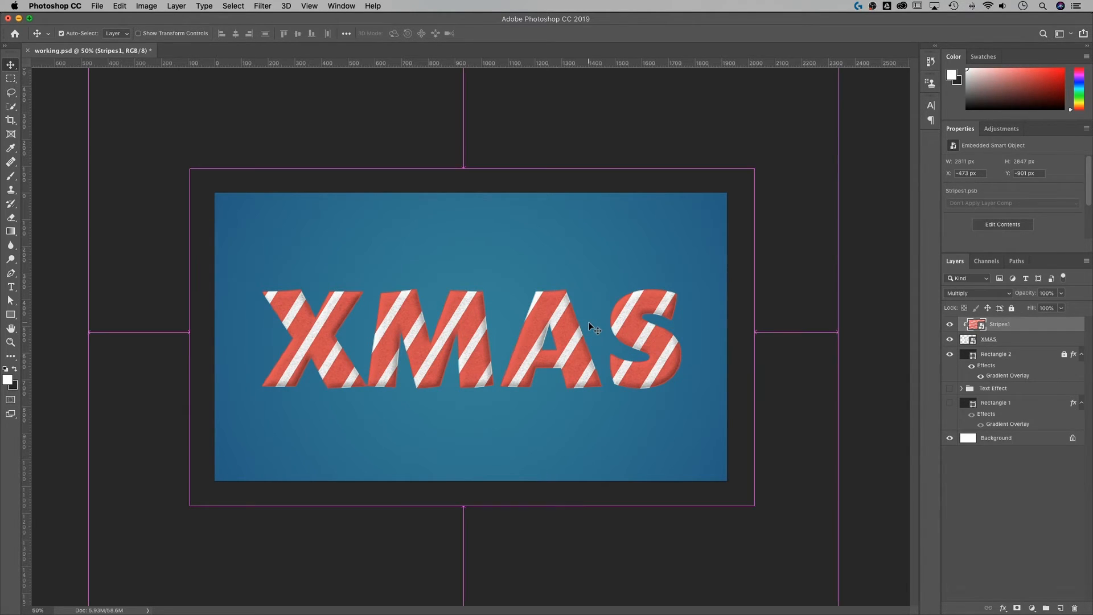
Step: Add a Bevel & Emboss effect to the Stripes1 layer with depth 40%, size 4 px and soften 3 px
key("super+1")
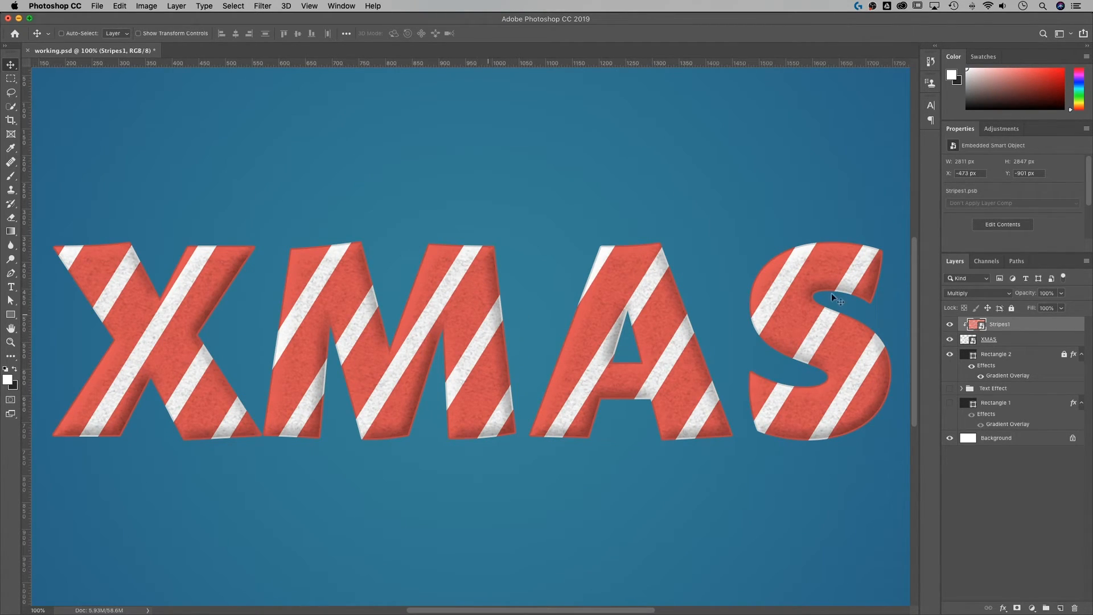
double_click(1039, 326)
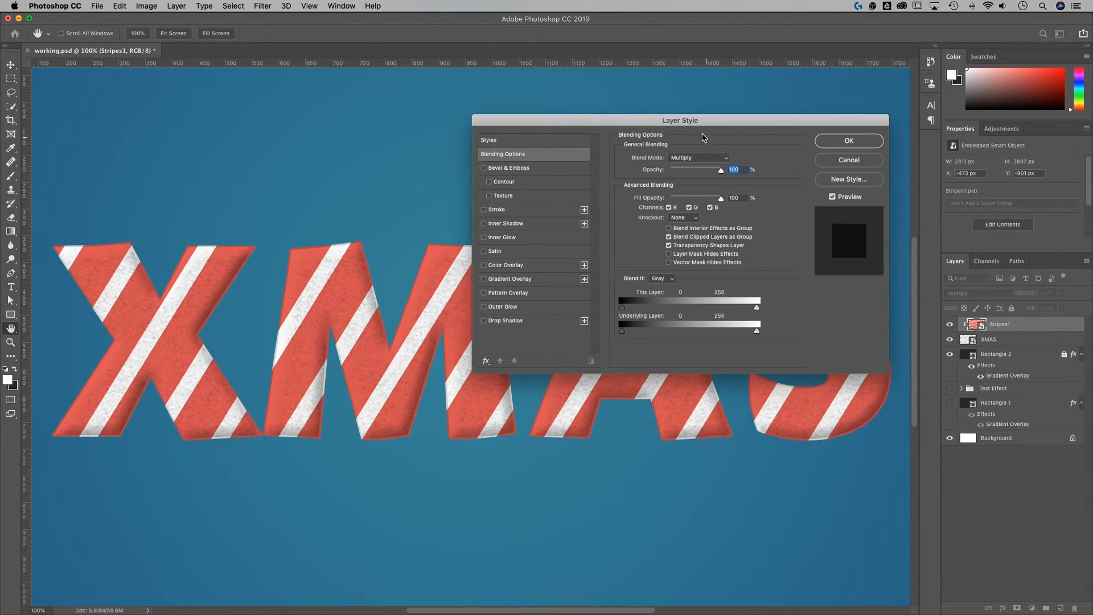
left_click(504, 169)
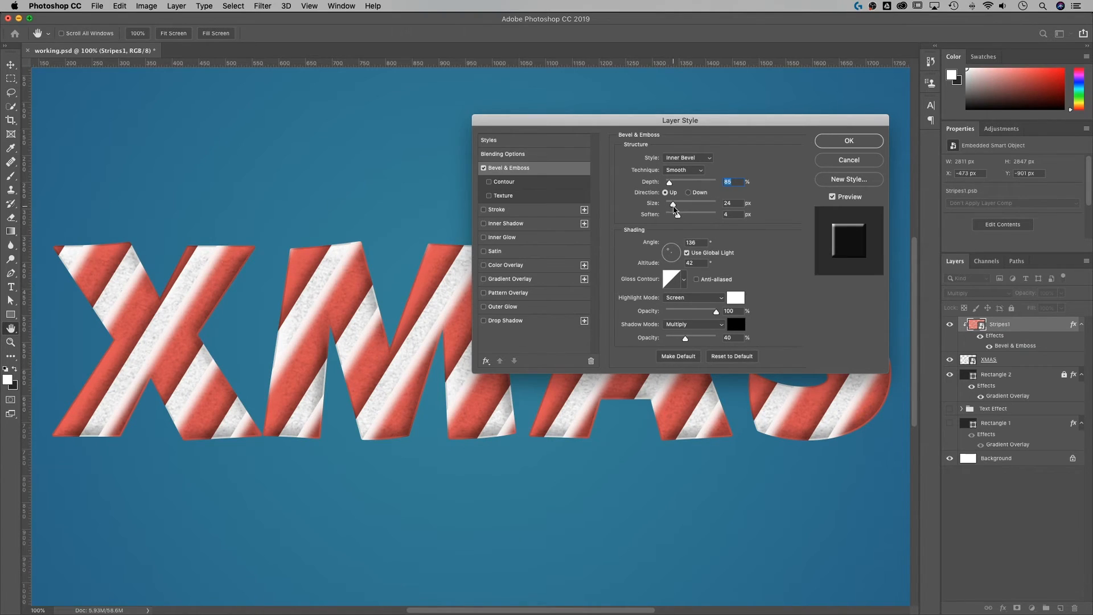
mouse_move(679, 218)
left_mouse_down()
mouse_move(668, 217)
mouse_move(679, 218)
mouse_move(667, 184)
left_mouse_up()
key("shift+Down")
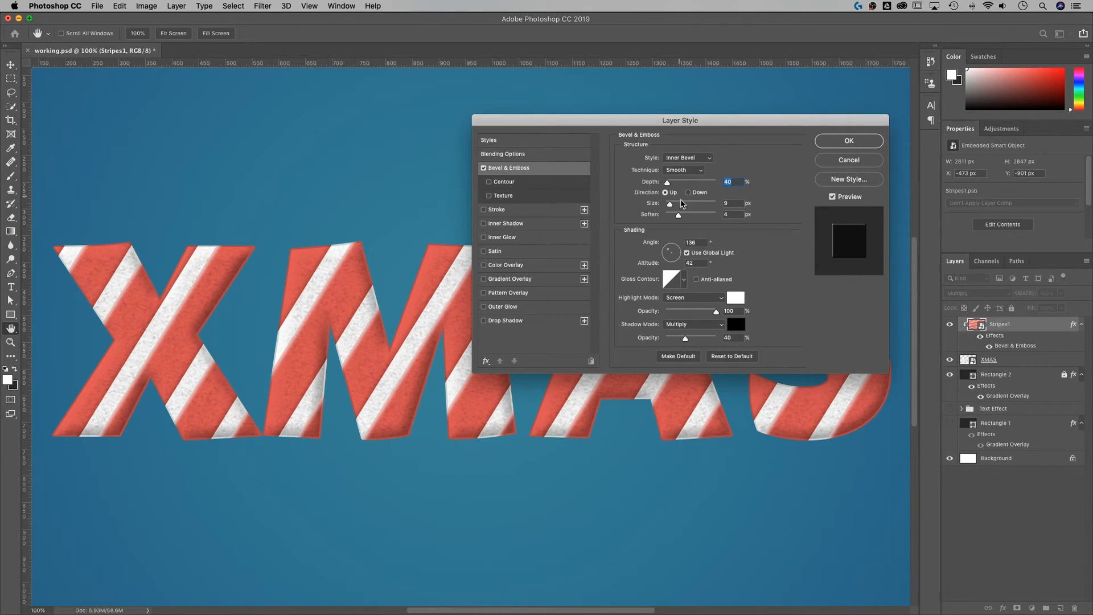
left_click(676, 216)
left_click_drag(675, 216, 668, 205)
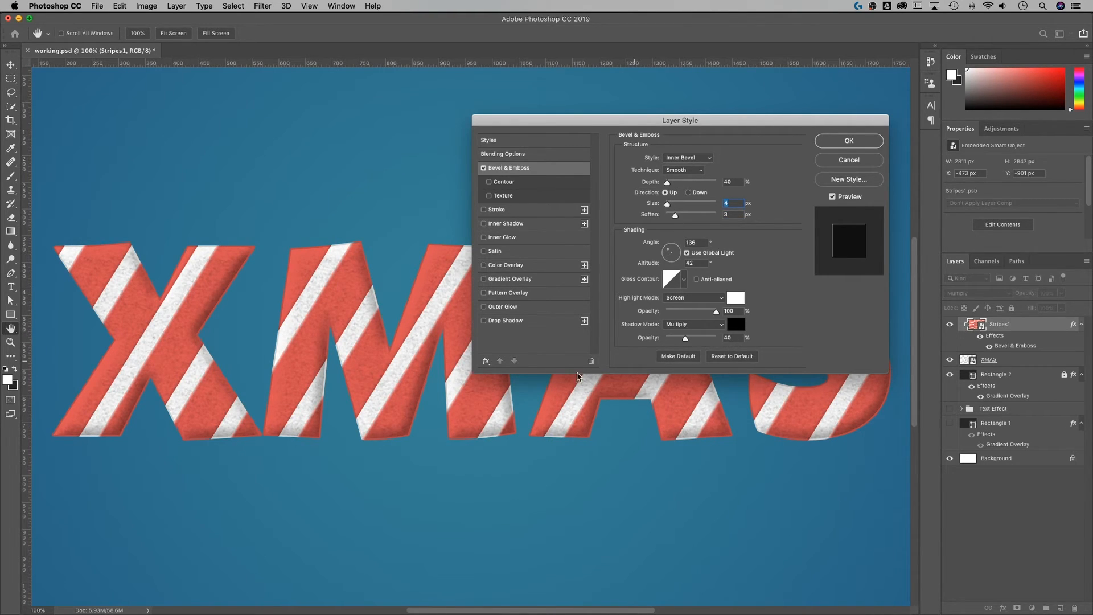
Step: Set the bevel's highlight opacity to 64%, shadow opacity to 54% and size to 6 px, and apply the style
left_click_drag(686, 338, 699, 338)
left_click_drag(711, 314, 698, 313)
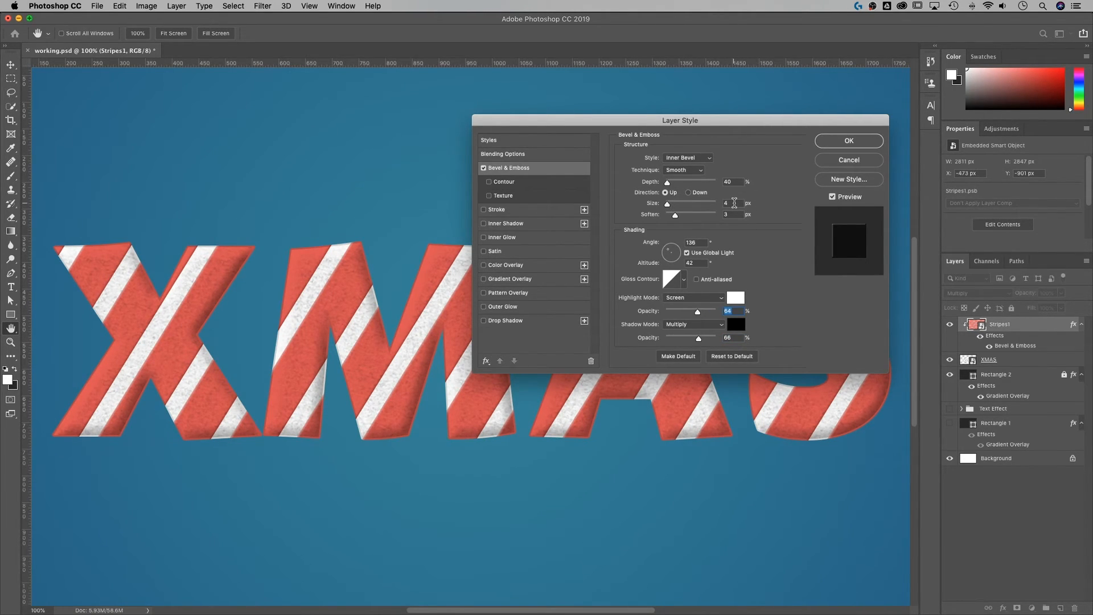
left_click(734, 203)
key("Up")
left_click_drag(699, 338, 692, 342)
left_click(738, 203)
key("Up")
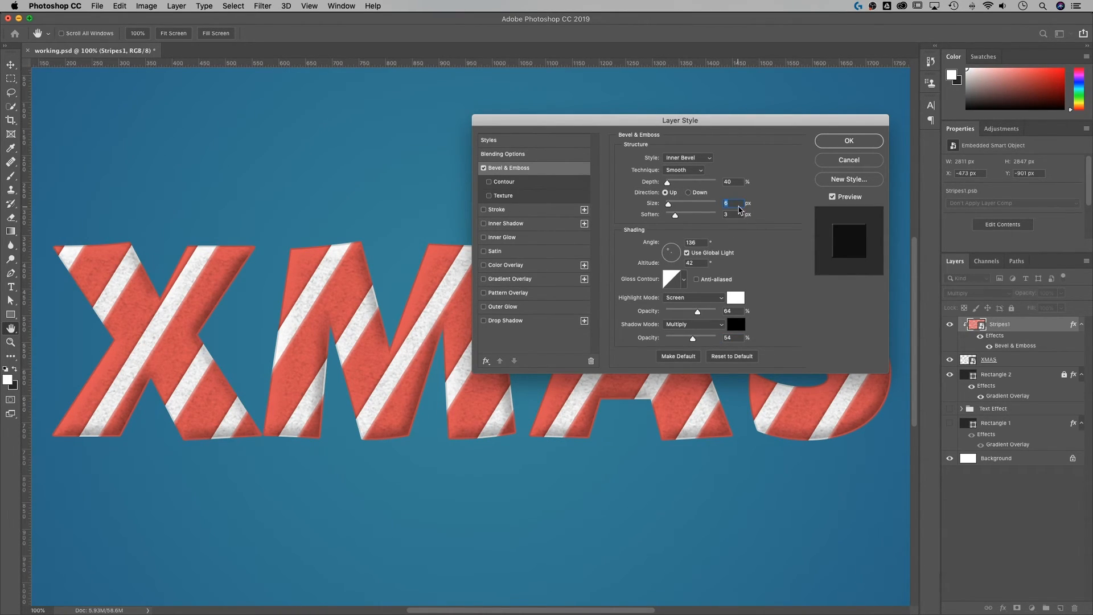
left_click(848, 142)
left_click(847, 142)
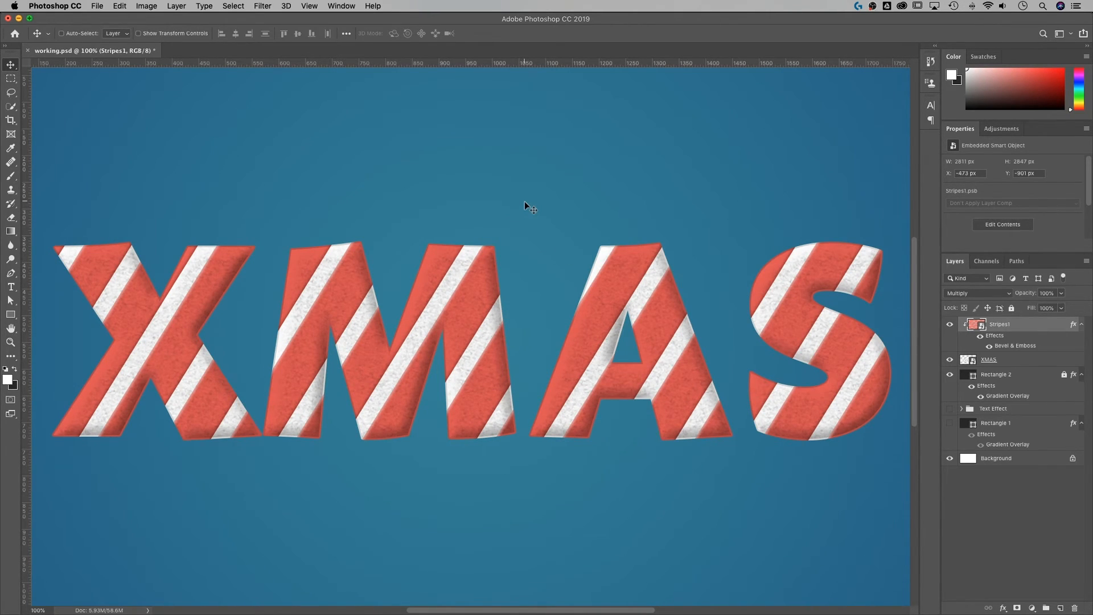
Step: Add a Drop Shadow effect to the XMAS smart object layer
key("super+minus")
key("super+minus")
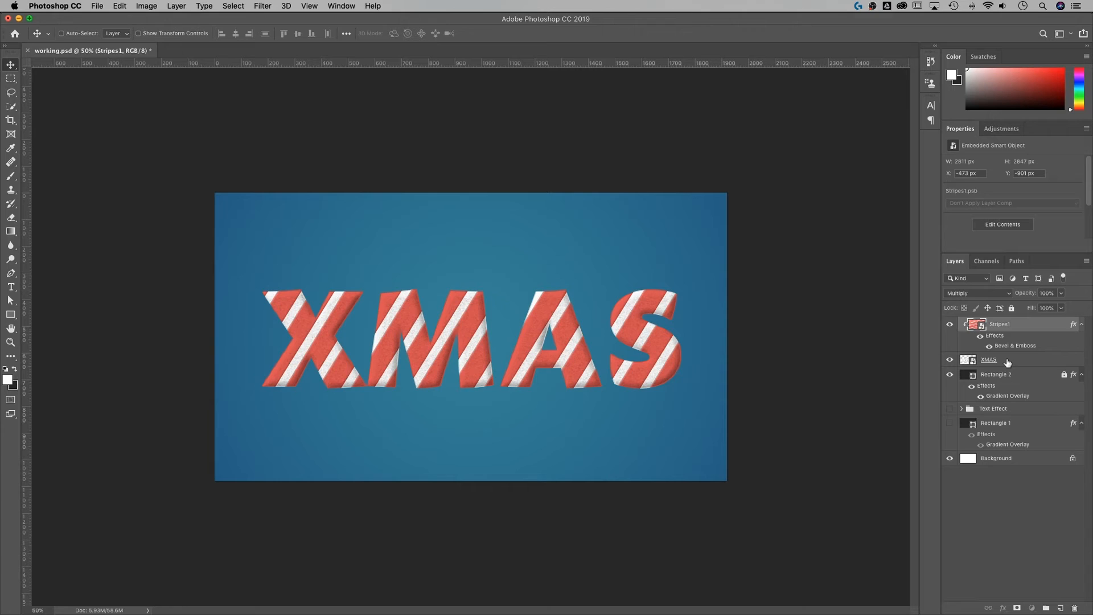
left_click(972, 361)
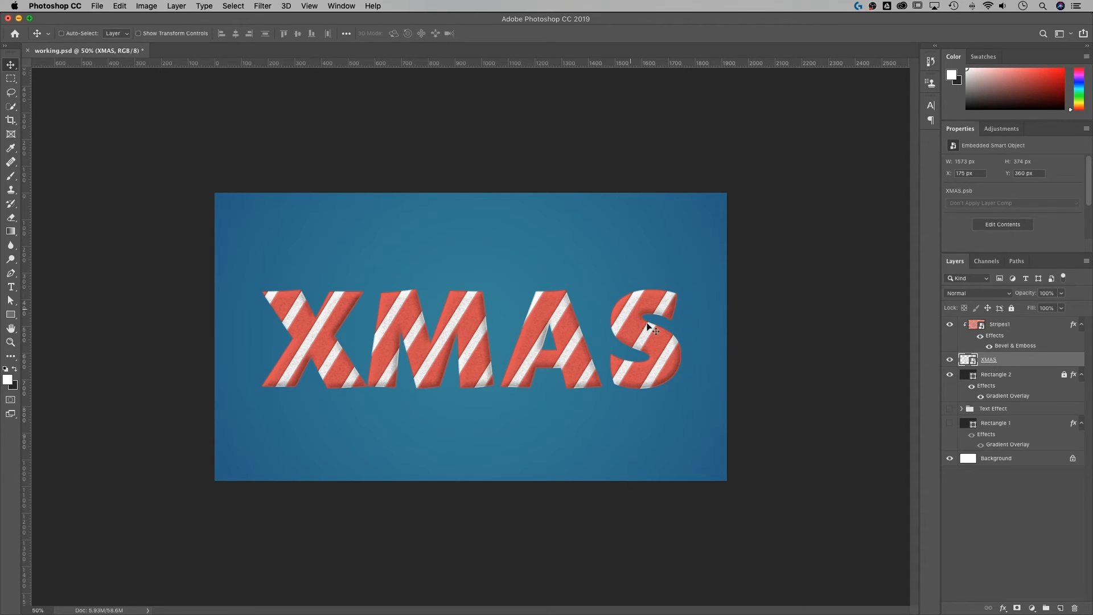
double_click(1018, 362)
left_click_drag(609, 120, 625, 124)
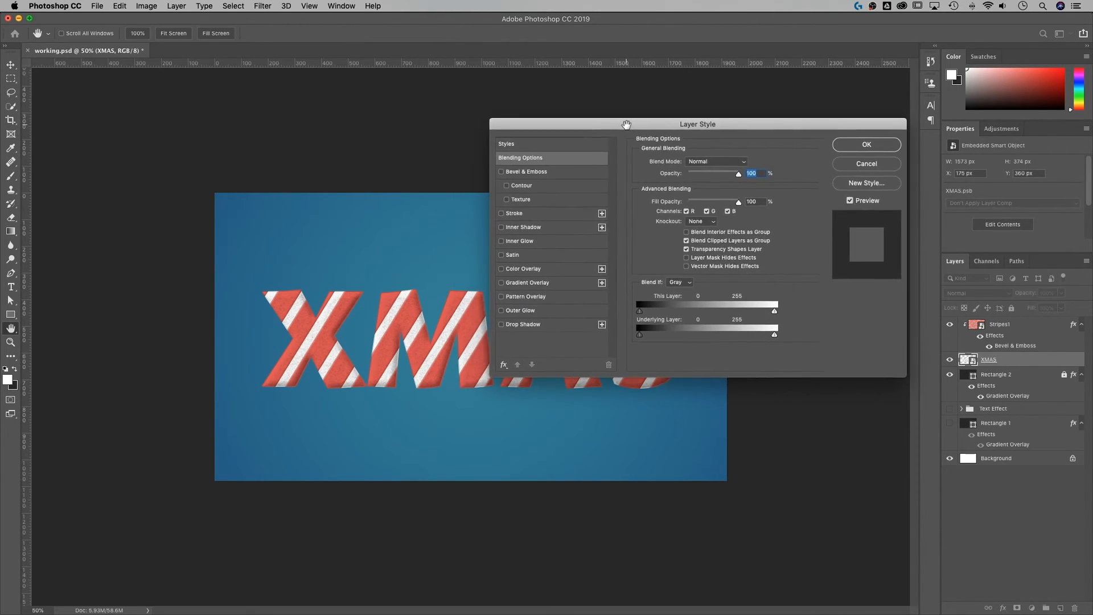
left_click(528, 325)
left_click_drag(574, 125, 698, 110)
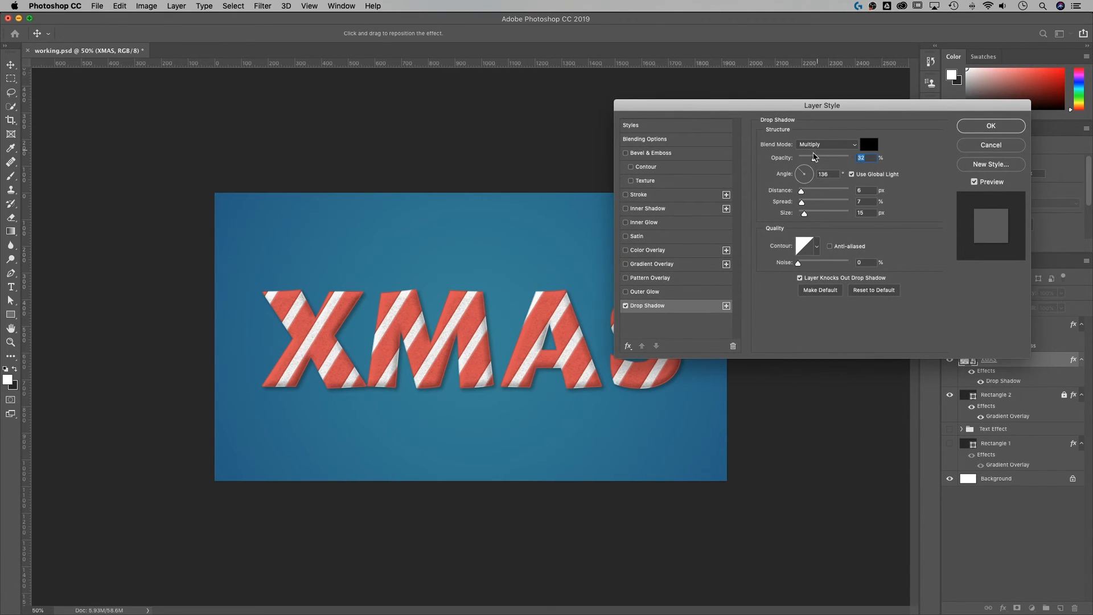
Step: Fine-tune the drop shadow's opacity, size, distance and spread, and apply the style
mouse_move(816, 161)
left_mouse_down()
mouse_move(797, 163)
mouse_move(816, 164)
left_mouse_up()
left_click_drag(805, 215, 807, 215)
left_click_drag(801, 194, 804, 195)
left_click_drag(802, 204, 806, 214)
left_click(804, 203)
left_click(1001, 127)
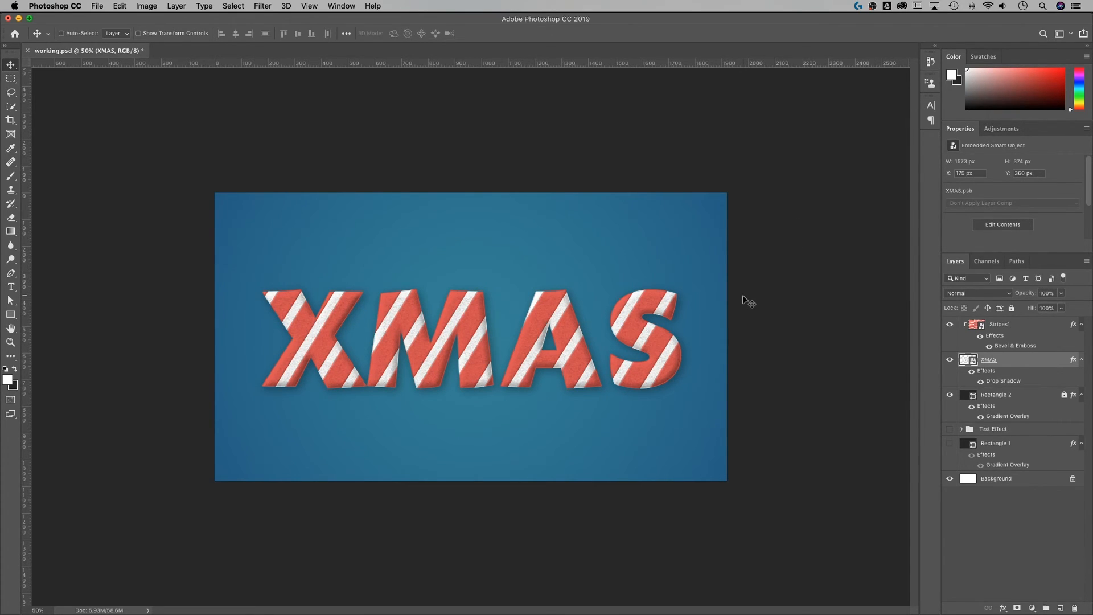
left_click(1001, 398)
left_click(1014, 364)
left_click(1009, 331)
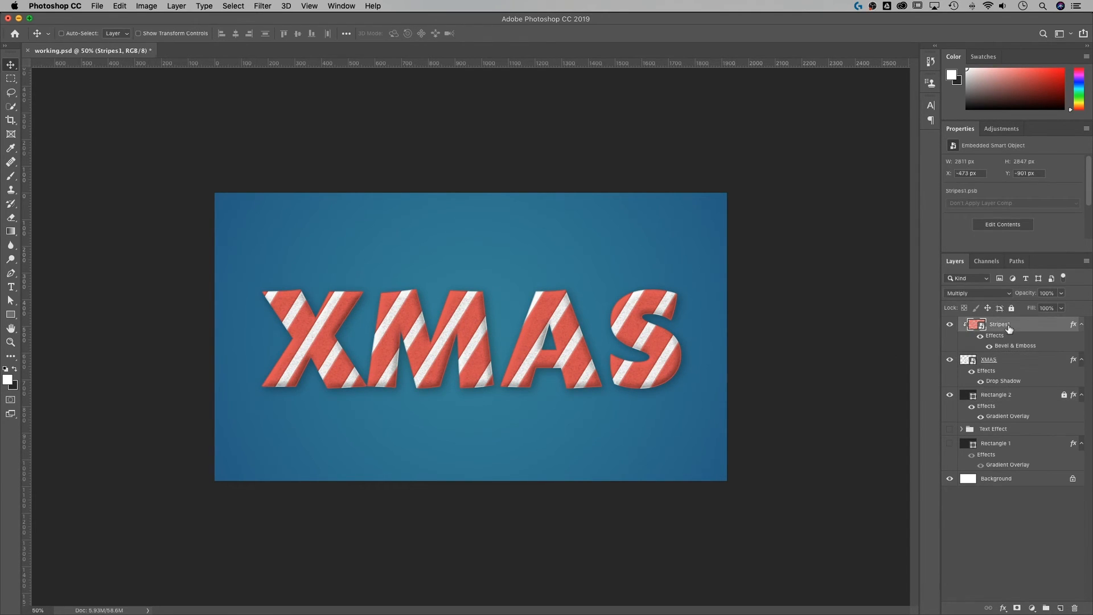
Step: Open the XMAS smart object's contents and replace the text with CANDY
left_click(982, 363)
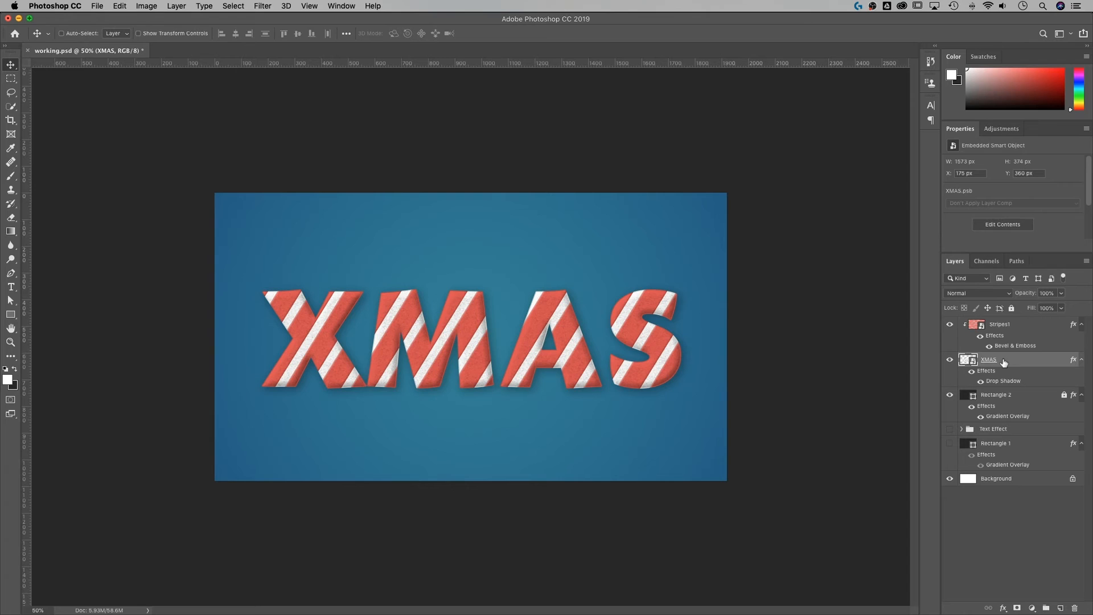
double_click(966, 361)
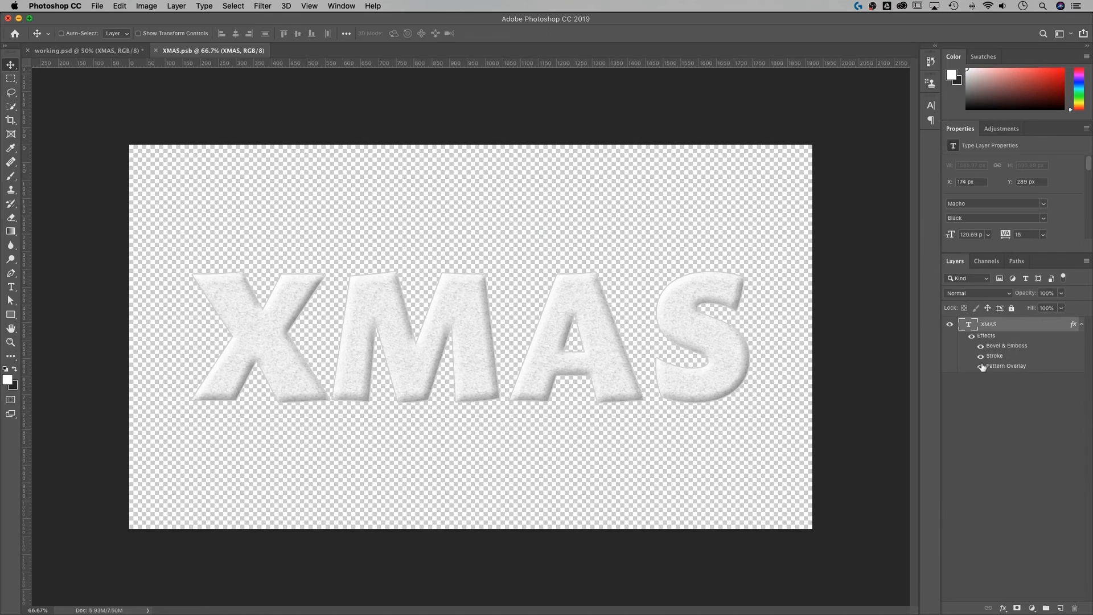
key("t")
double_click(639, 320)
type("C")
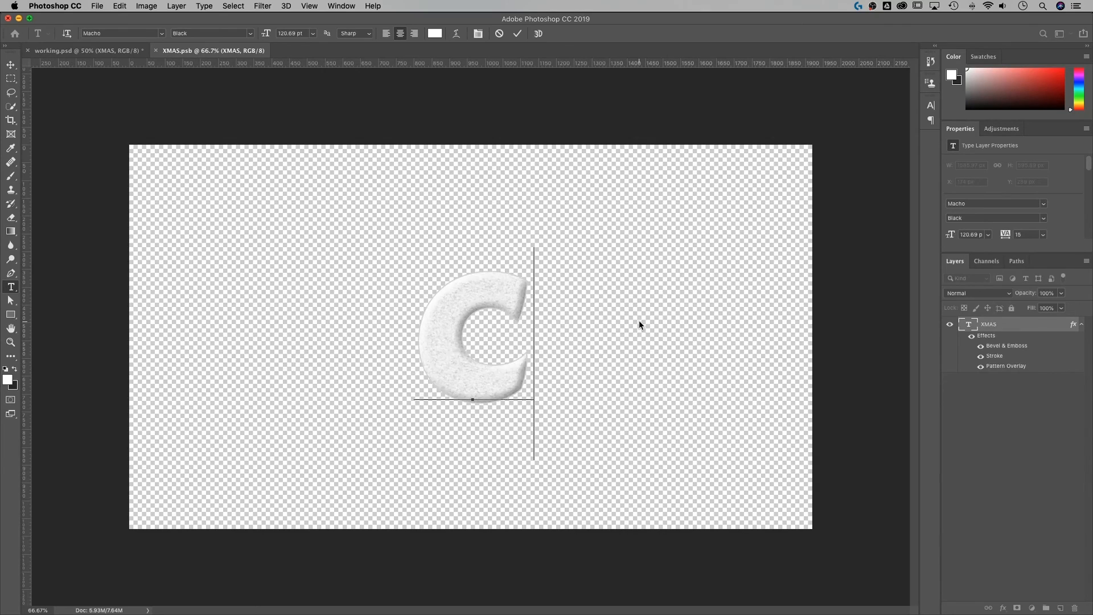
type("ANDY")
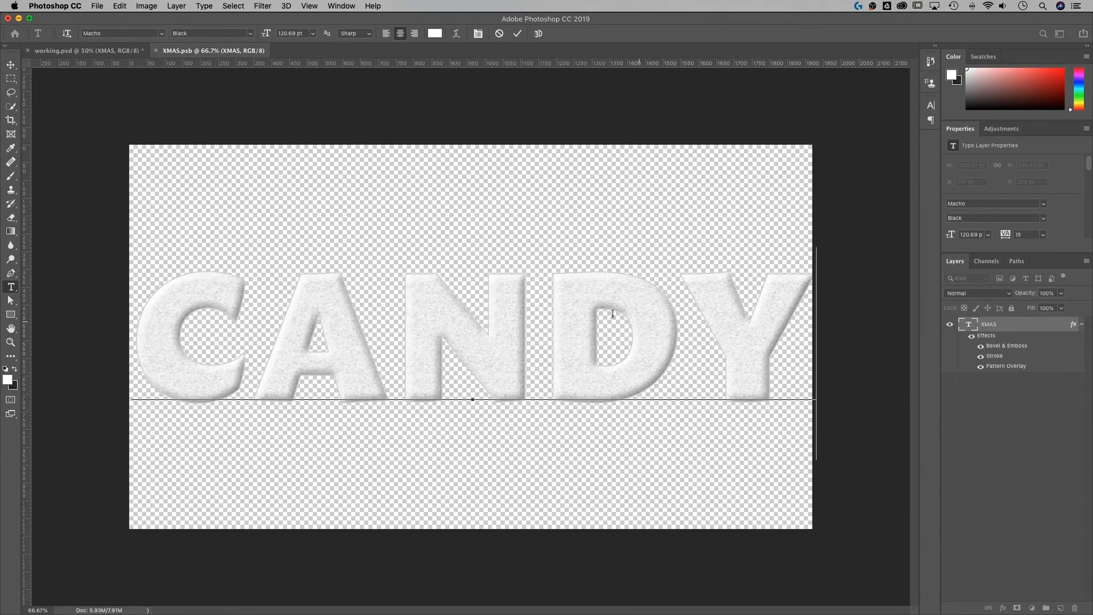
left_click(11, 64)
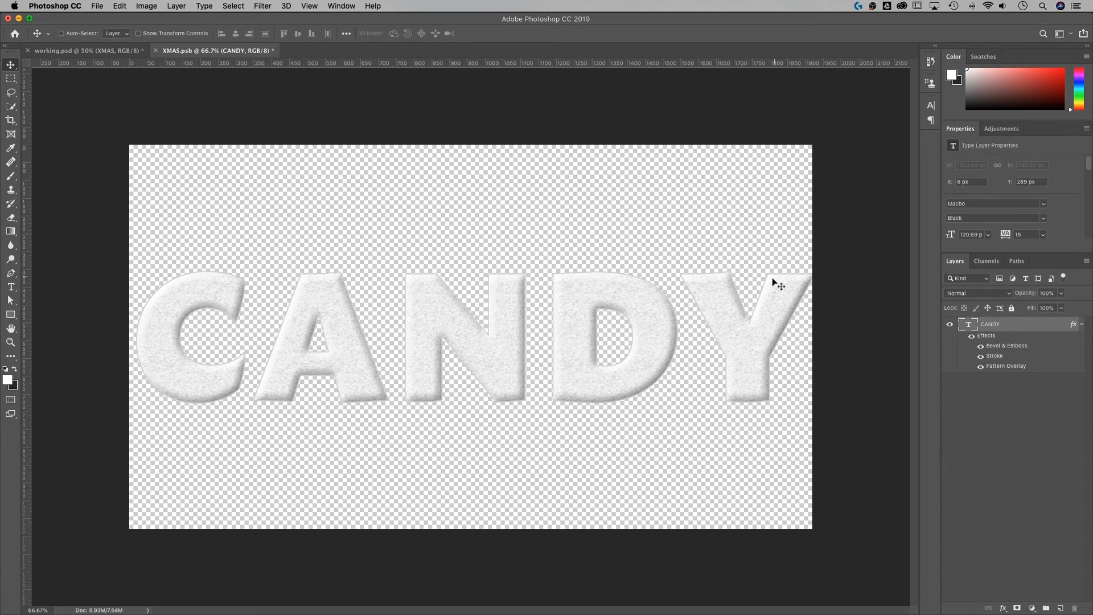
Step: Scale the CANDY text to about 94% so it fits within the canvas, and save the smart object's contents
key("super")
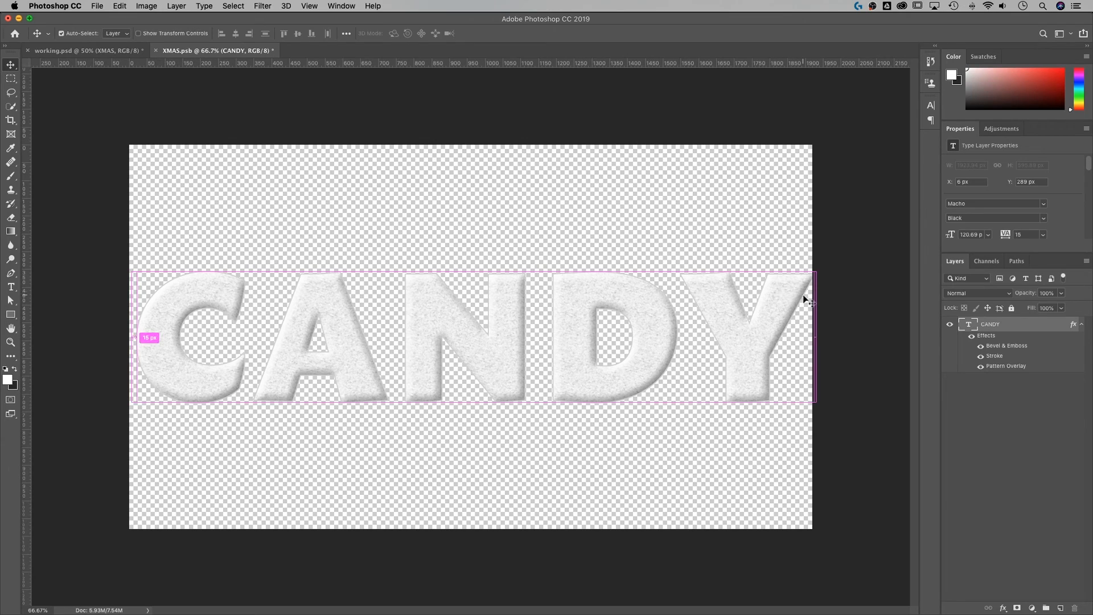
key("super")
key("super+t")
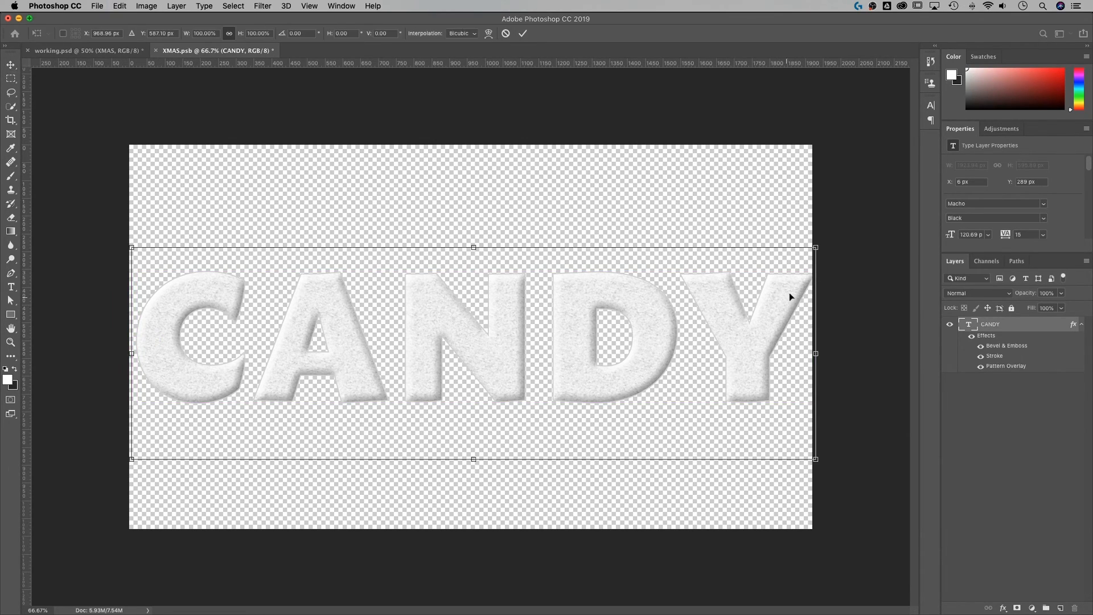
left_click_drag(817, 246, 795, 254)
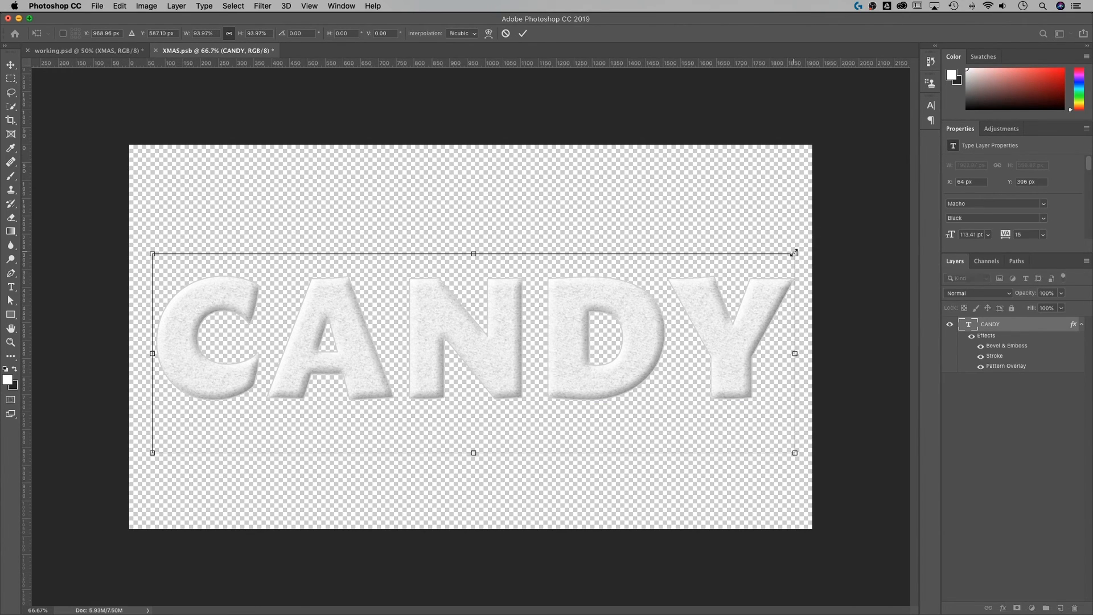
key("Return")
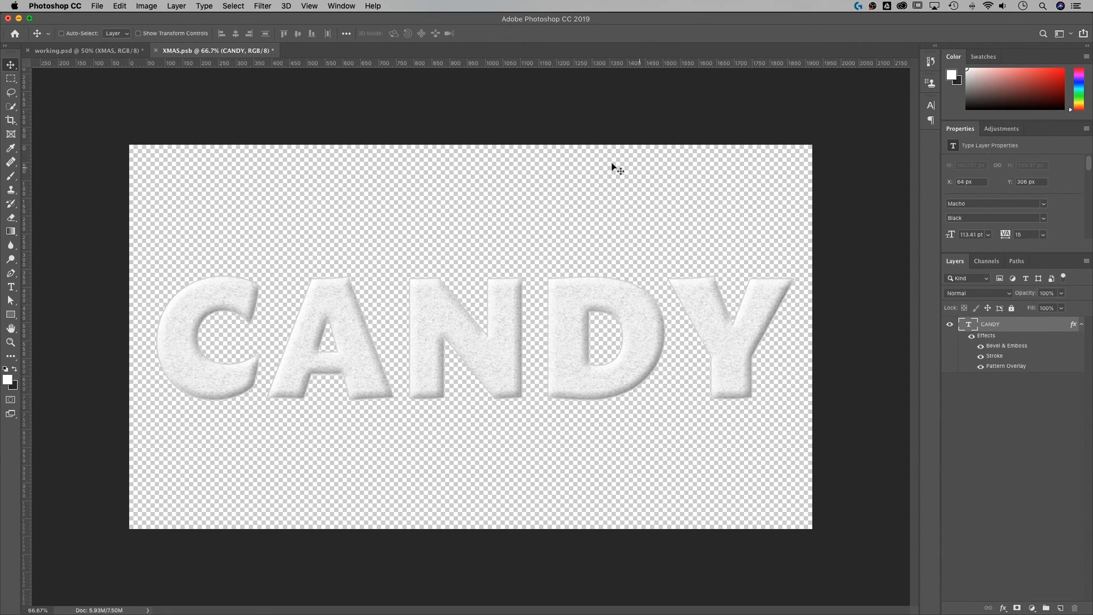
key("super+s")
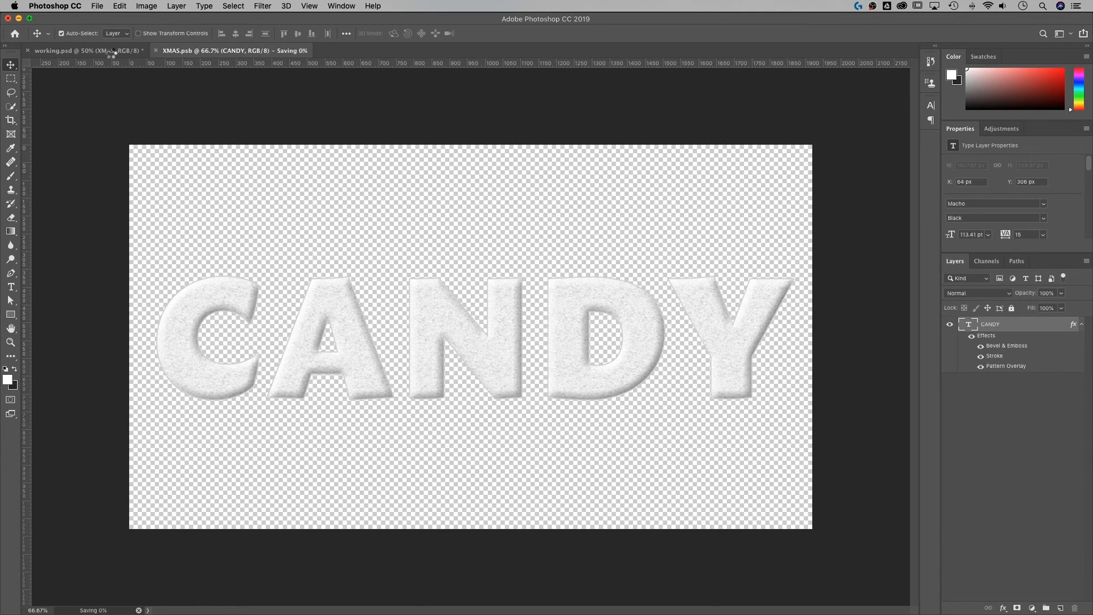
Step: Return to working.psd and reposition the Stripes1 layer to adjust where the stripes fall on the CANDY letters
left_click(117, 53)
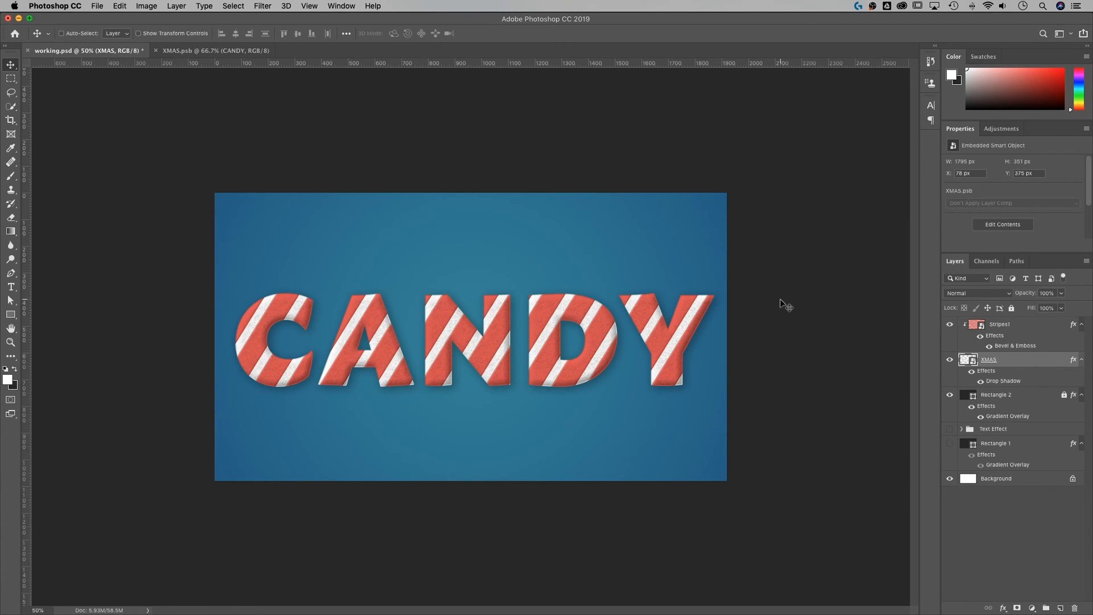
left_click(999, 325)
left_click_drag(571, 296, 646, 304)
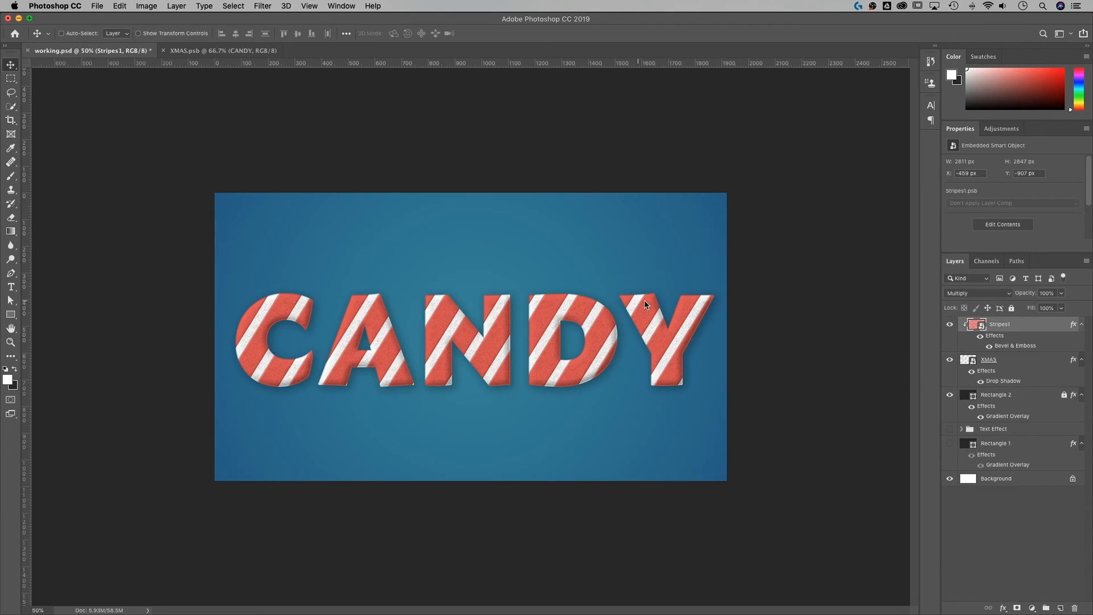
Step: Unlock the Rectangle 2 background layer and view its Gradient Overlay settings without changing them
left_click(1003, 361)
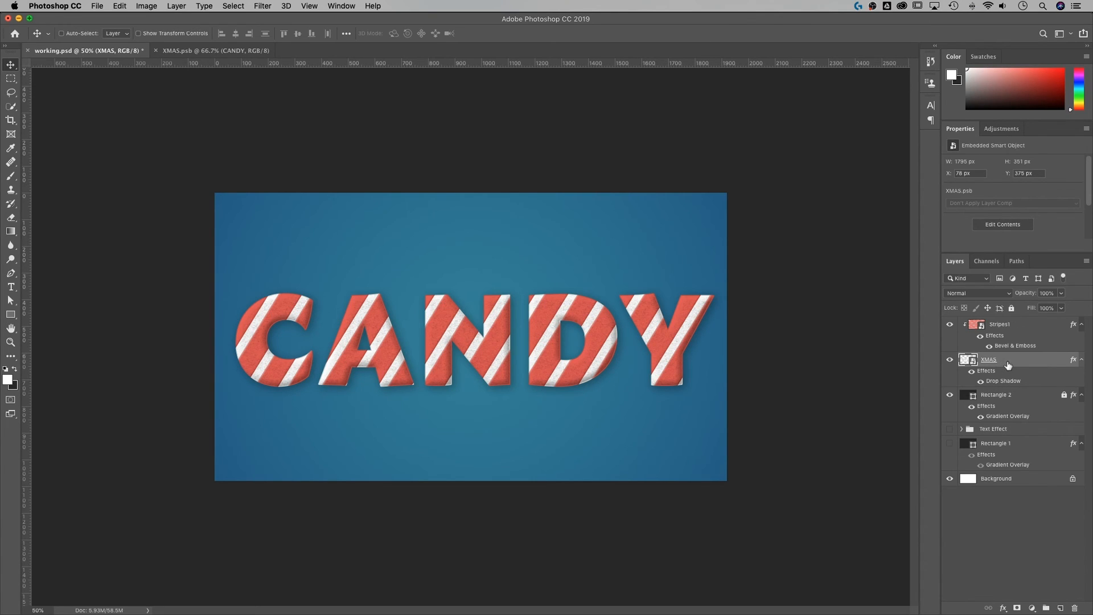
left_click(1002, 399)
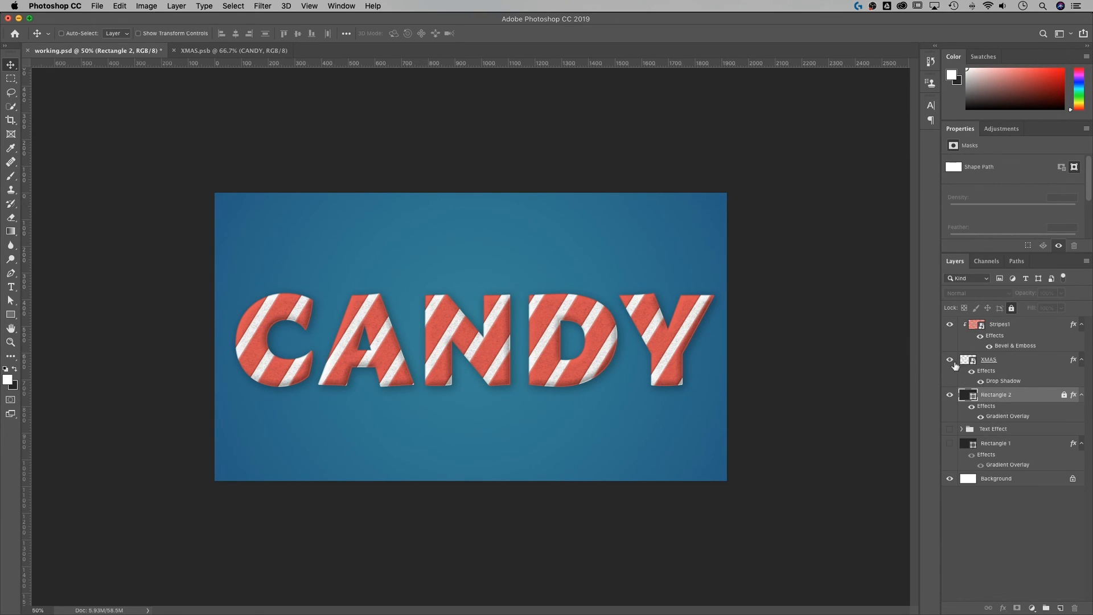
left_click(1065, 396)
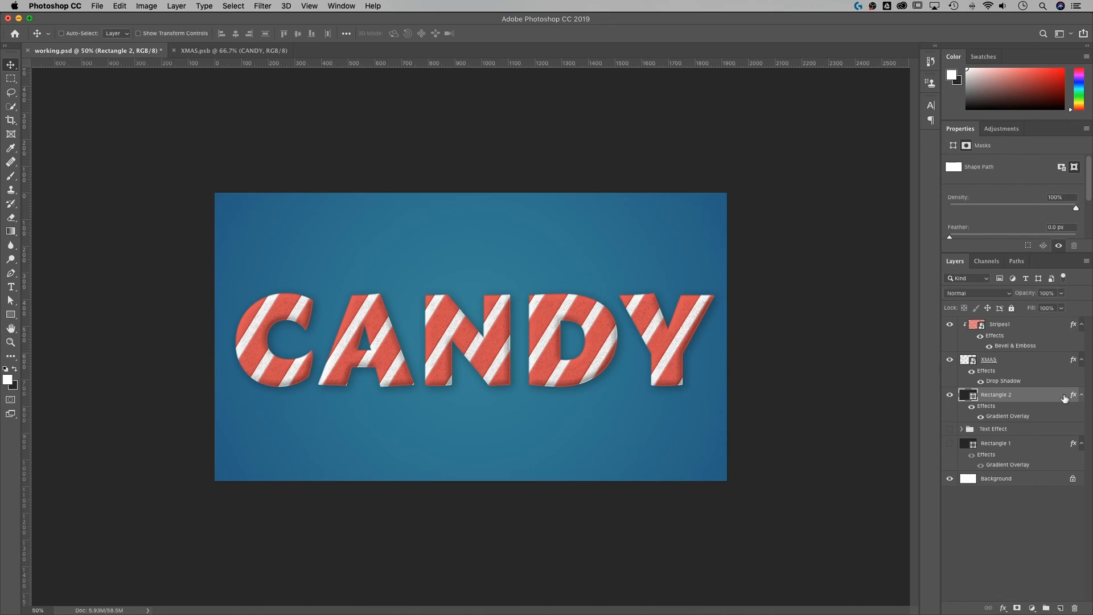
double_click(1020, 418)
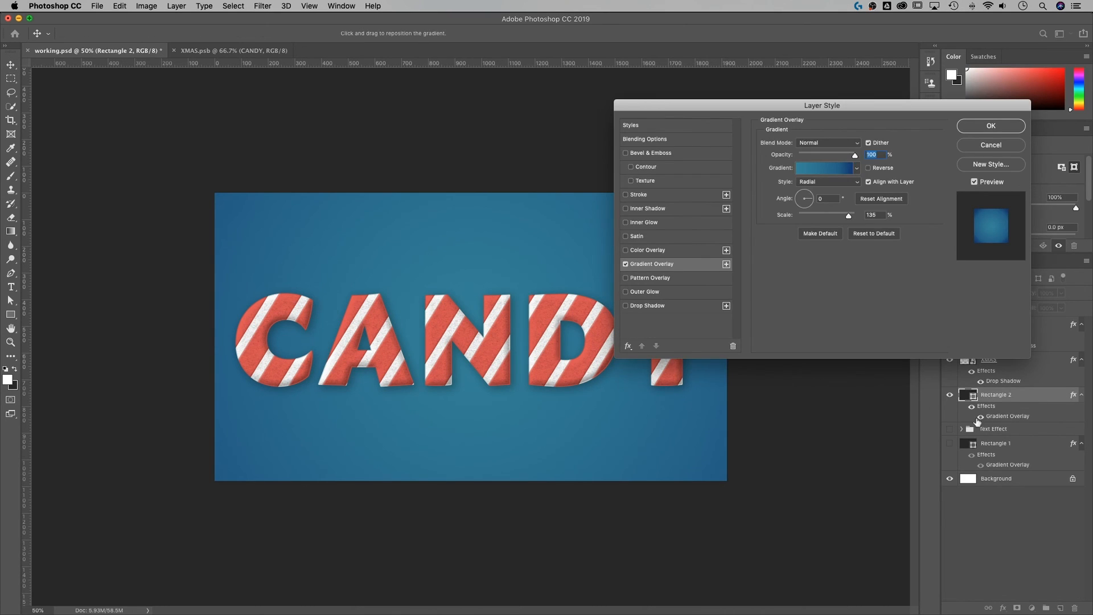
left_click(1002, 146)
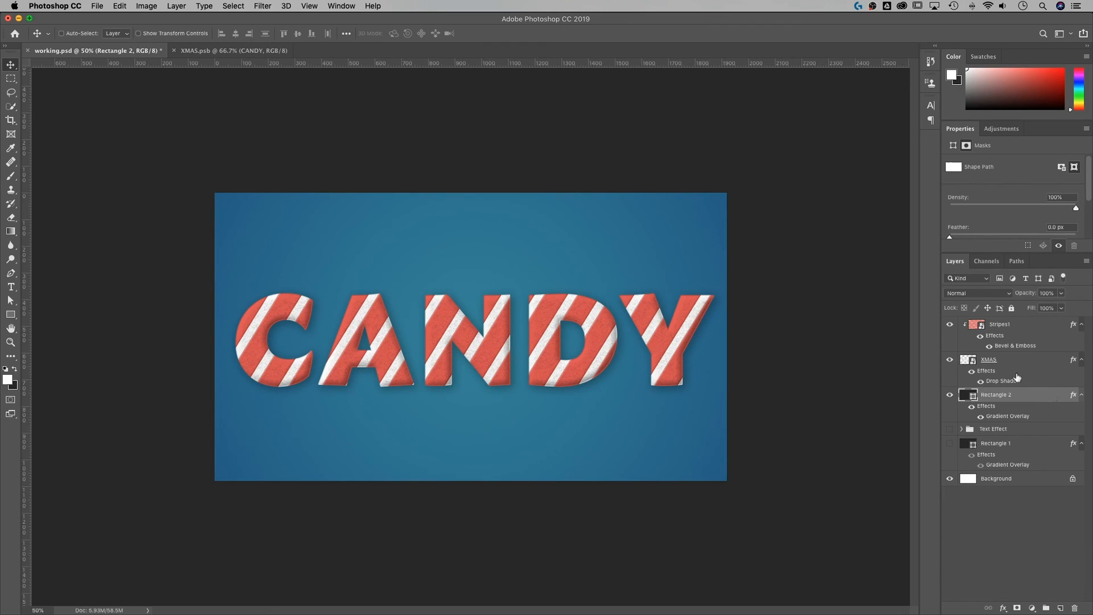